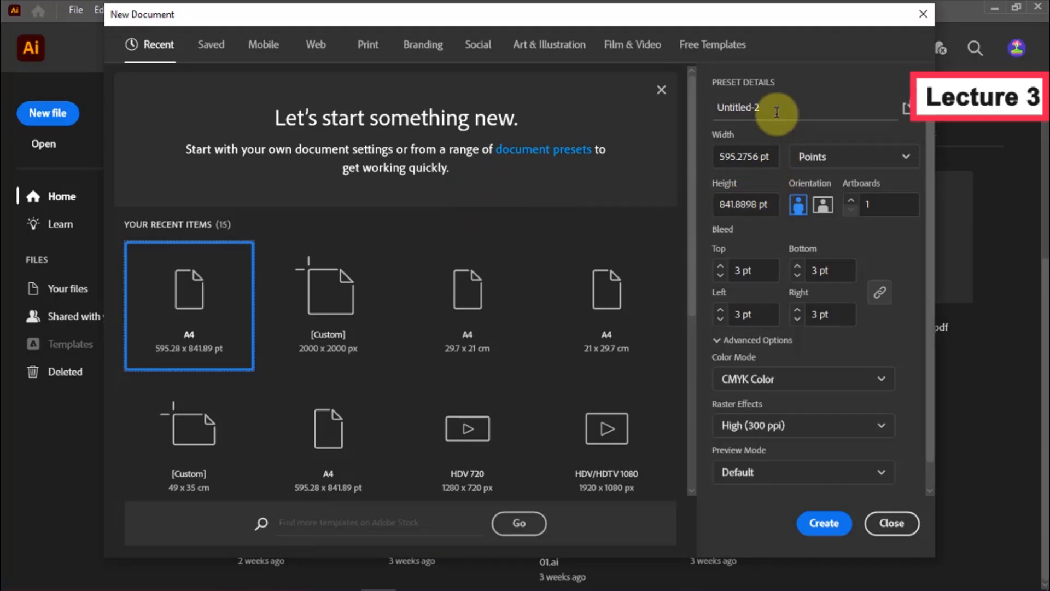
Name the new document 1 and switch its measurement units to Centimeters
{"action": "left_click", "coordinate": [741, 108]}
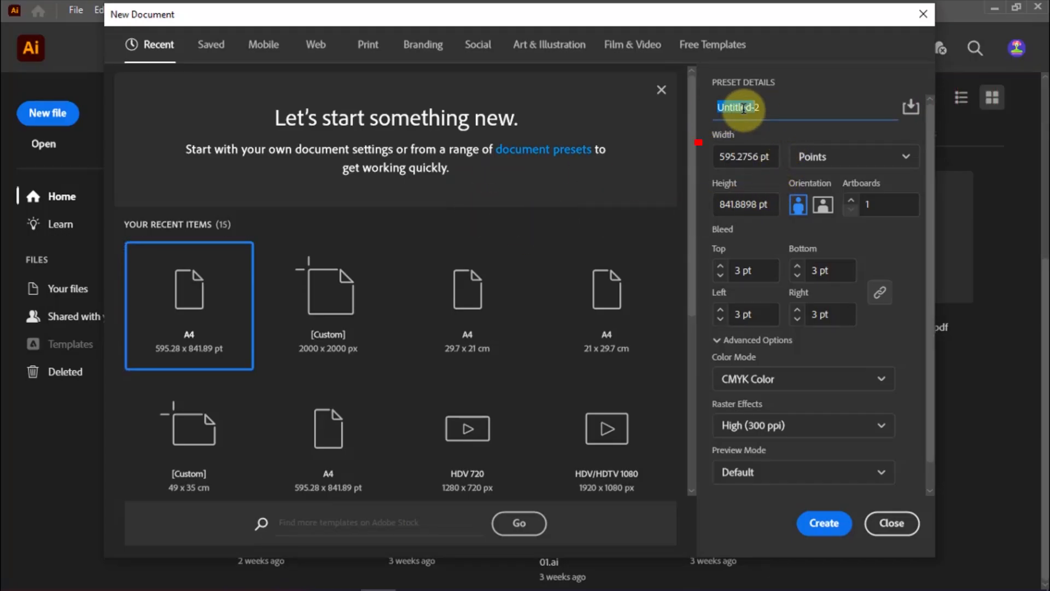
{"action": "double_click", "coordinate": [743, 108]}
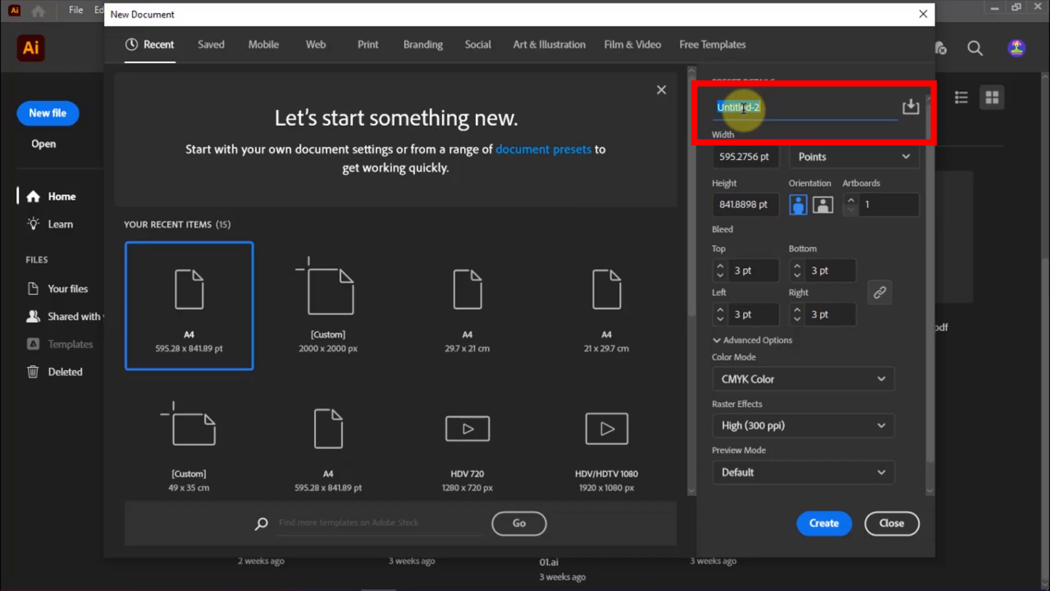
{"action": "type", "text": "1"}
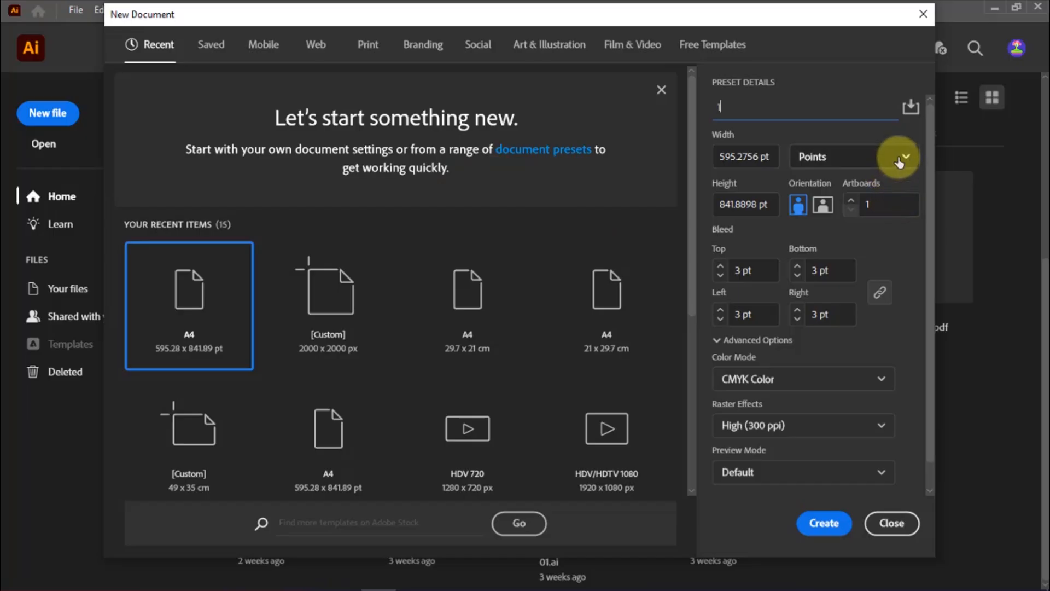
{"action": "left_click_drag", "start_coordinate": [765, 110], "coordinate": [711, 104]}
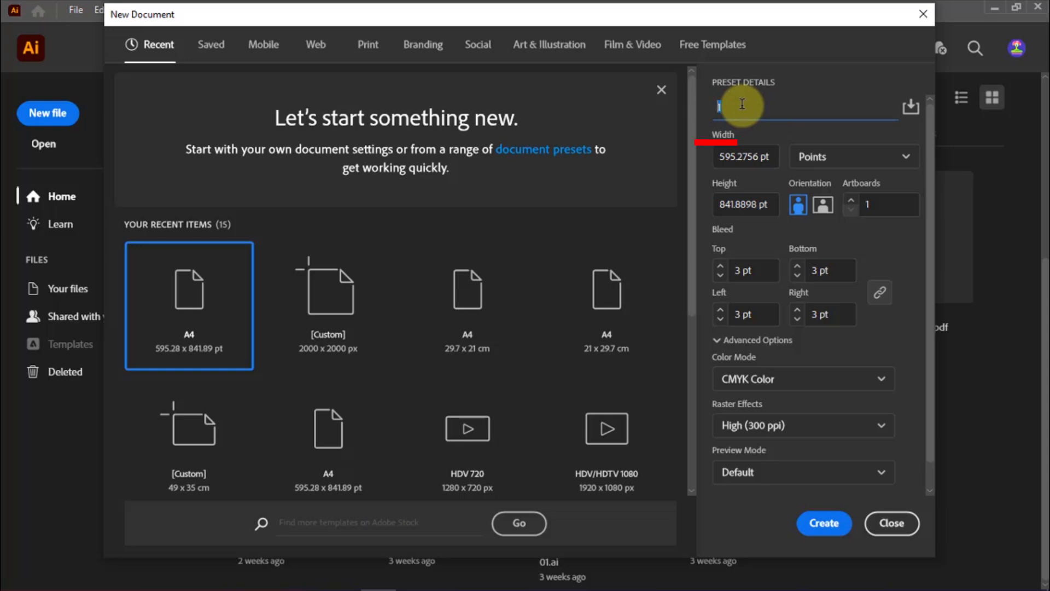
{"action": "left_click", "coordinate": [814, 157]}
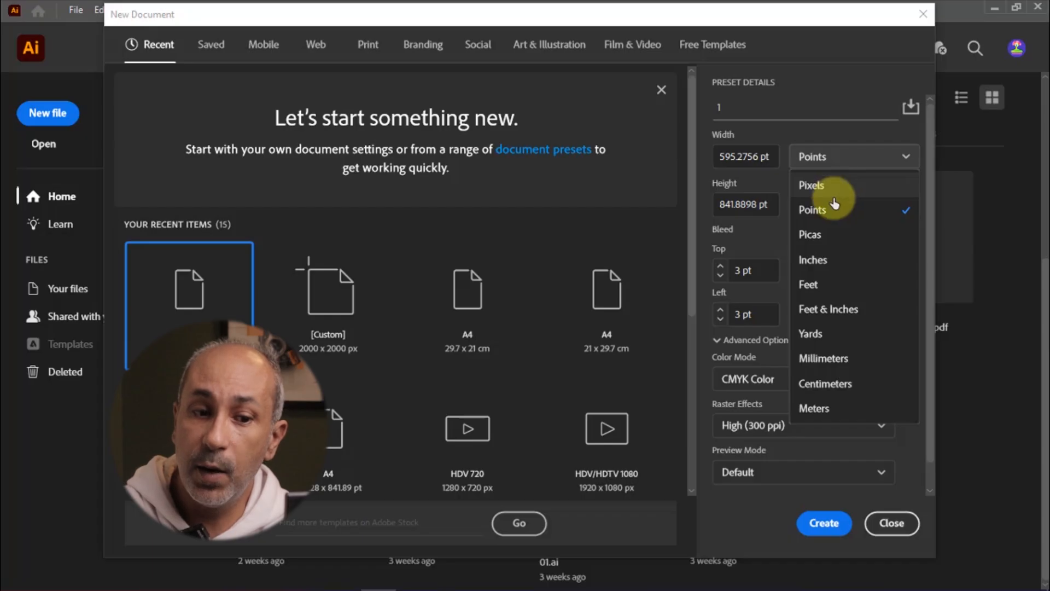
{"action": "left_click", "coordinate": [849, 383]}
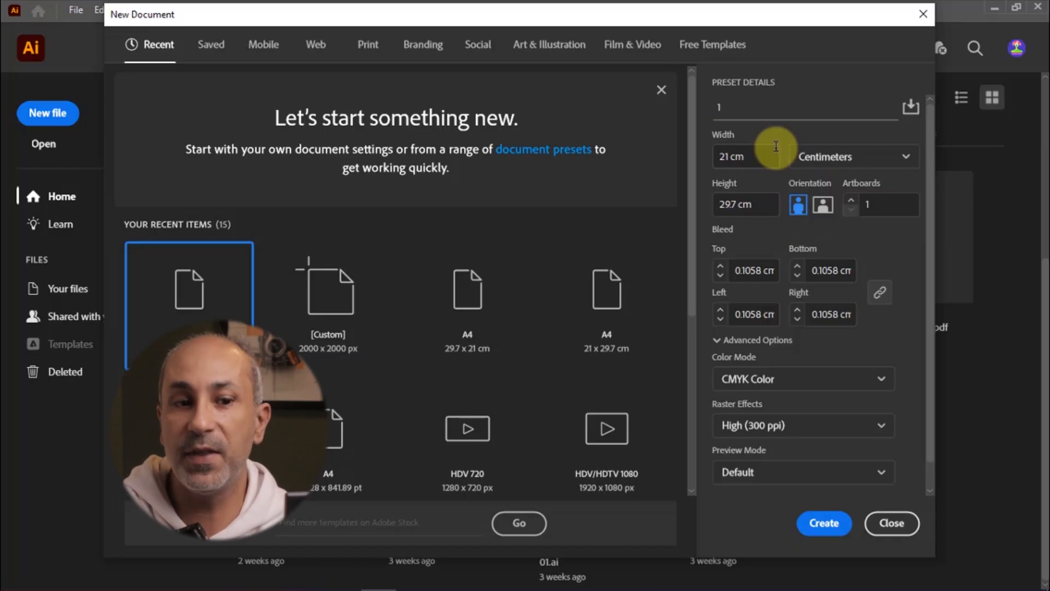
Examine the width, height and artboard count settings of the new document
{"action": "left_click_drag", "start_coordinate": [715, 155], "coordinate": [765, 172]}
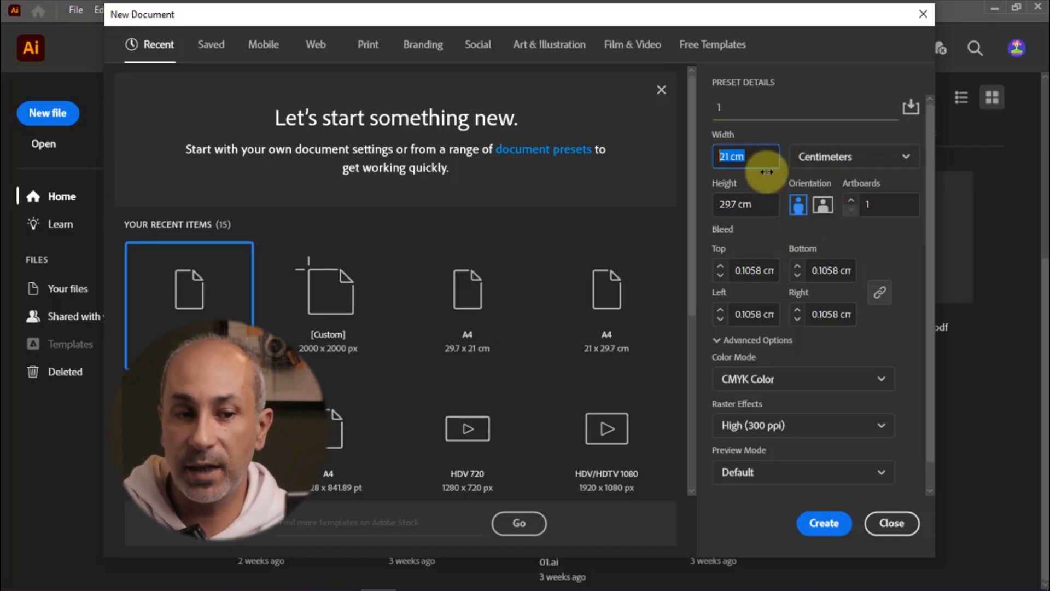
{"action": "left_click_drag", "start_coordinate": [766, 209], "coordinate": [693, 211]}
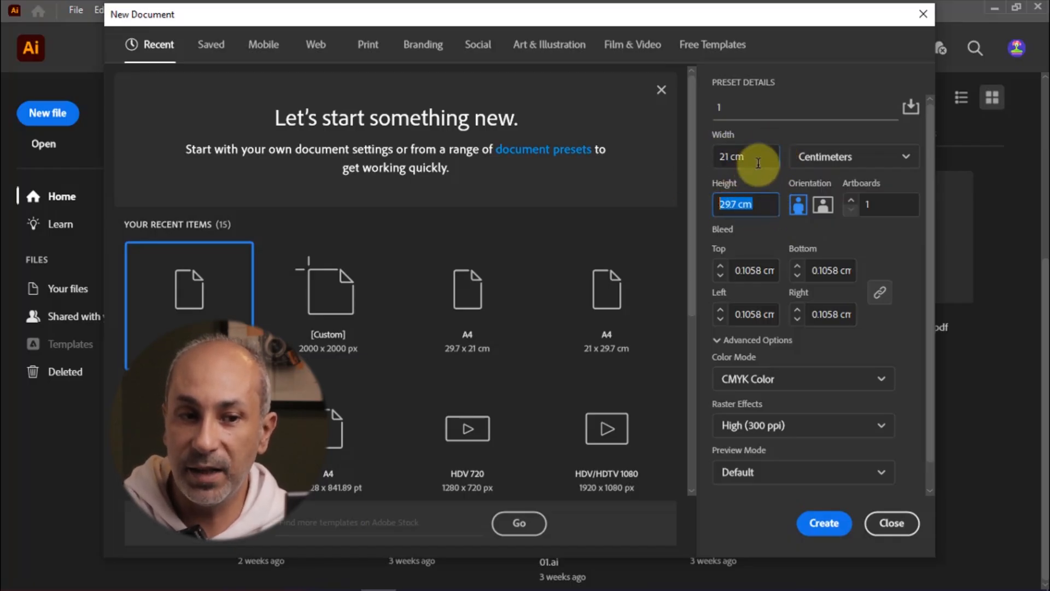
{"action": "left_click_drag", "start_coordinate": [705, 155], "coordinate": [773, 182]}
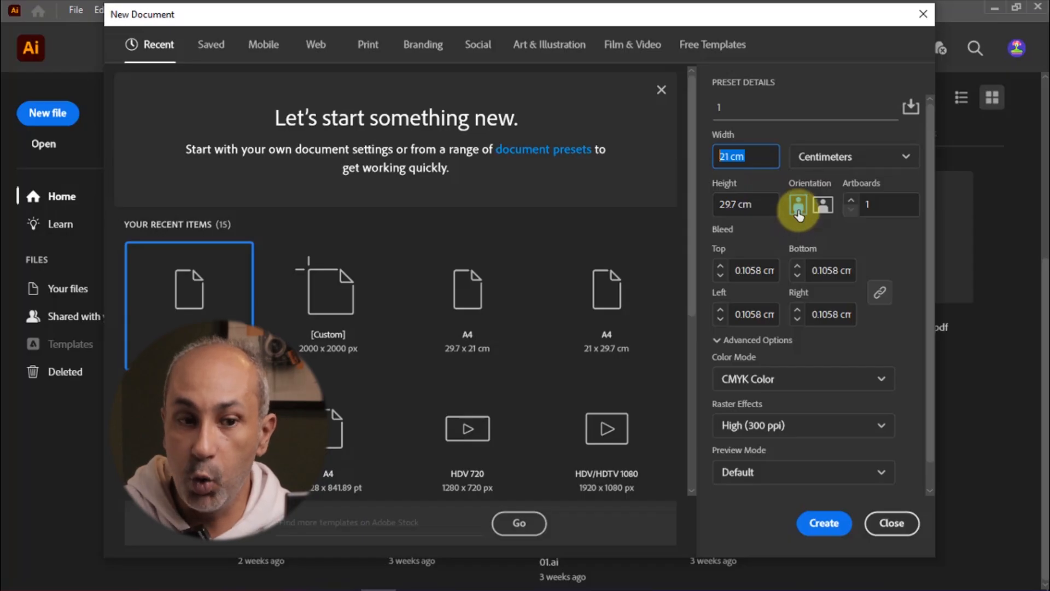
{"action": "left_click", "coordinate": [879, 205]}
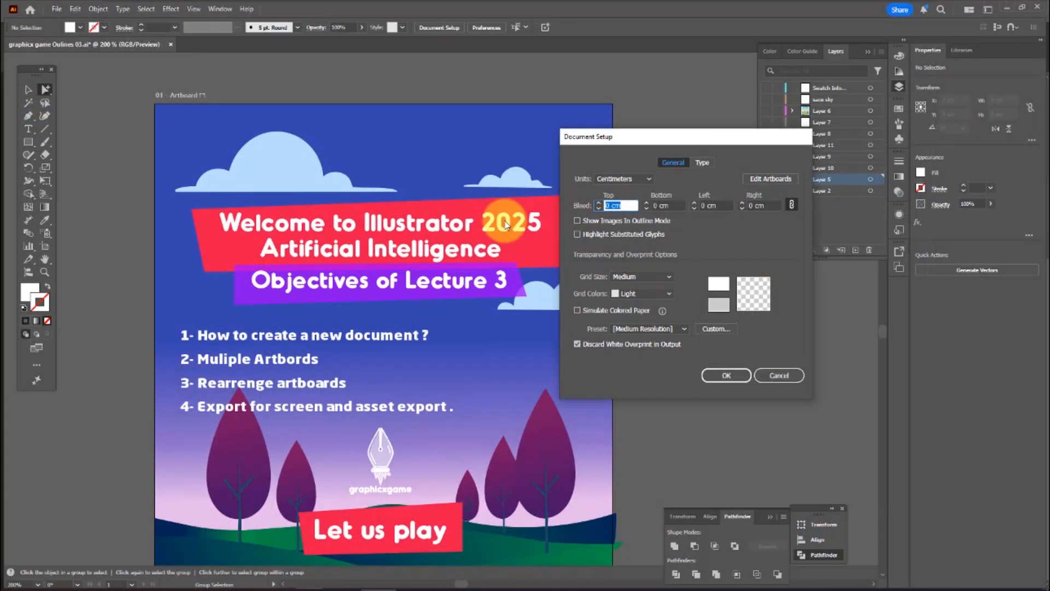
In Document Setup, set all four bleed margins to 0.3 cm and confirm
{"action": "type", "text": "0.3"}
{"action": "left_click", "coordinate": [670, 205]}
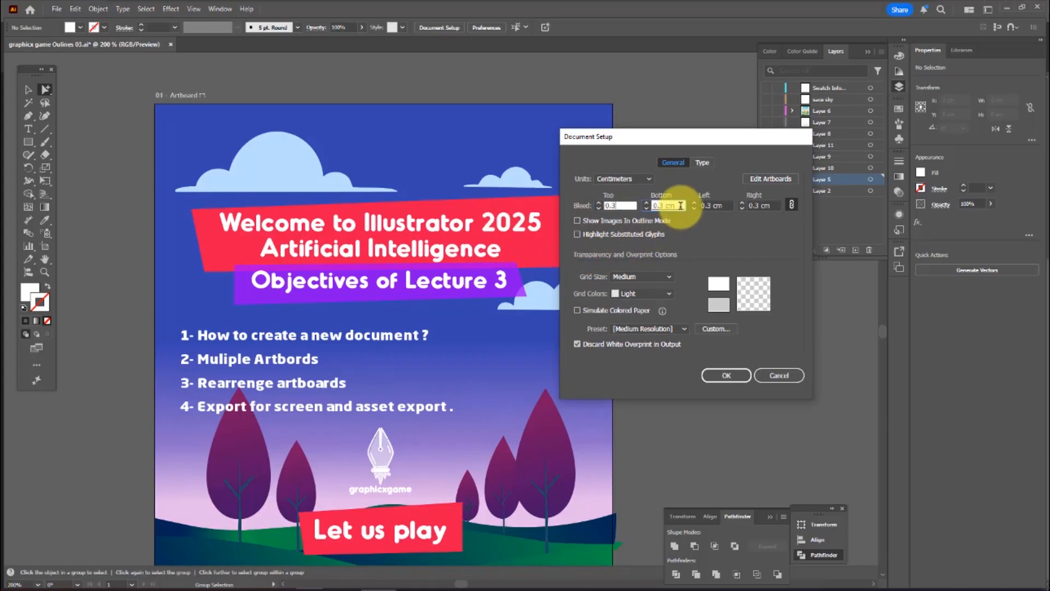
{"action": "left_click", "coordinate": [792, 206]}
{"action": "left_click", "coordinate": [741, 377]}
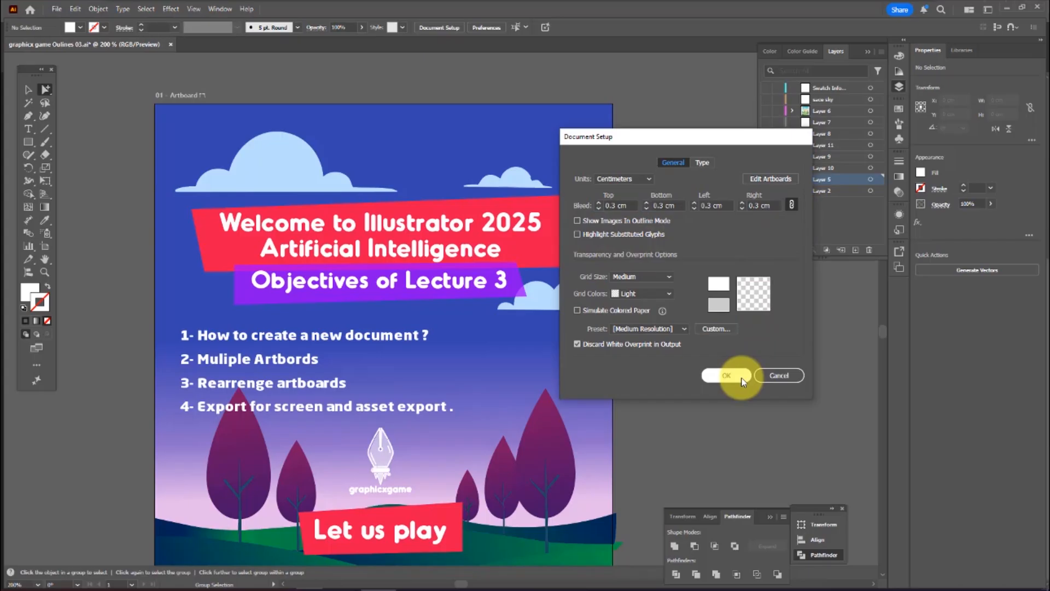
{"action": "key", "text": "v"}
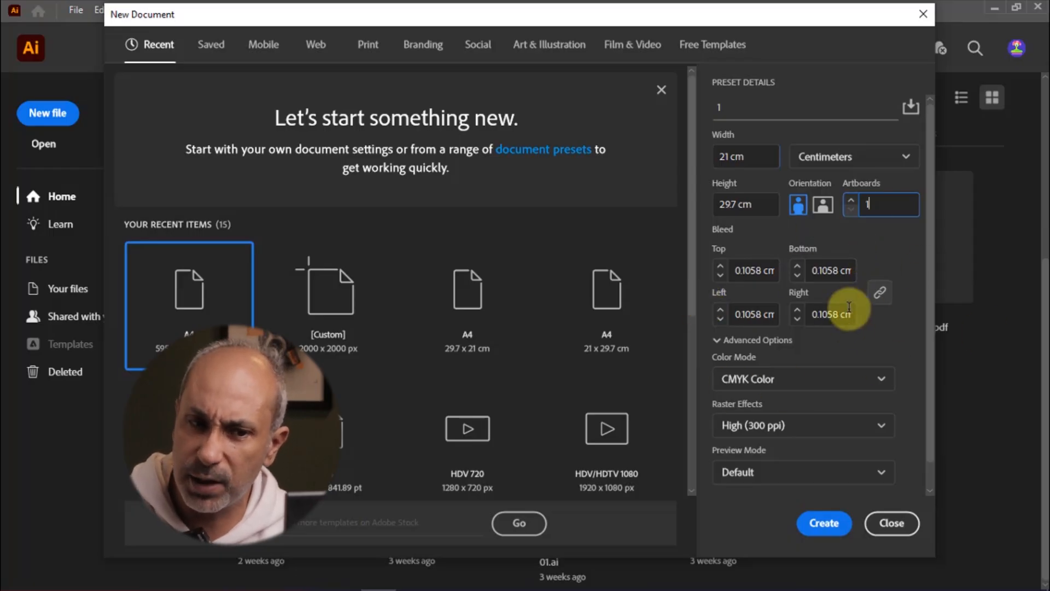
Review the Color Mode, Raster Effects and Preview Mode options without changing them
{"action": "left_click", "coordinate": [809, 390]}
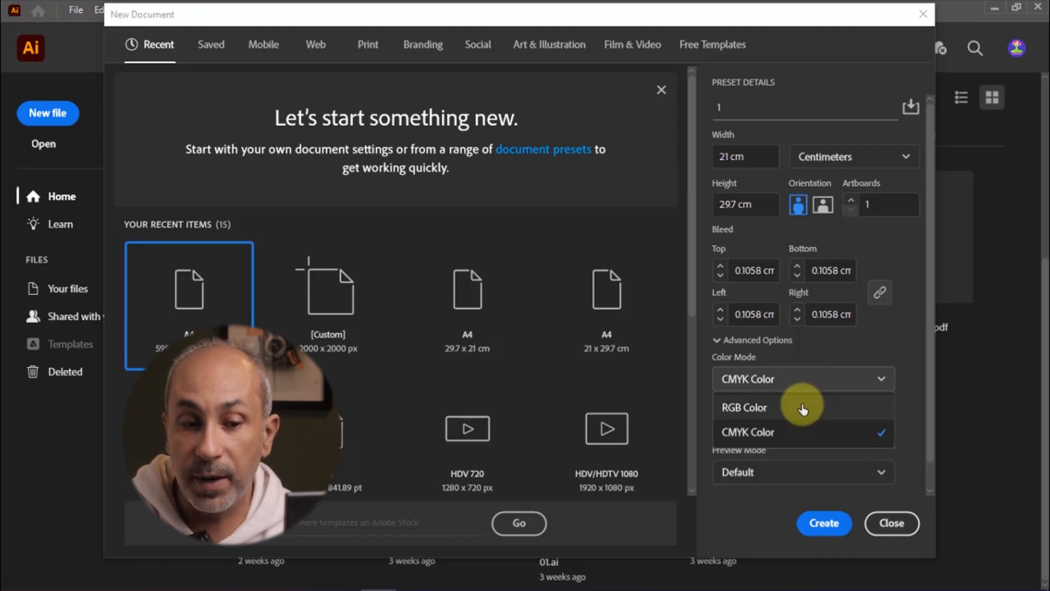
{"action": "left_click", "coordinate": [913, 394]}
{"action": "scroll", "coordinate": [911, 394], "scroll_direction": "down", "scroll_amount": 1}
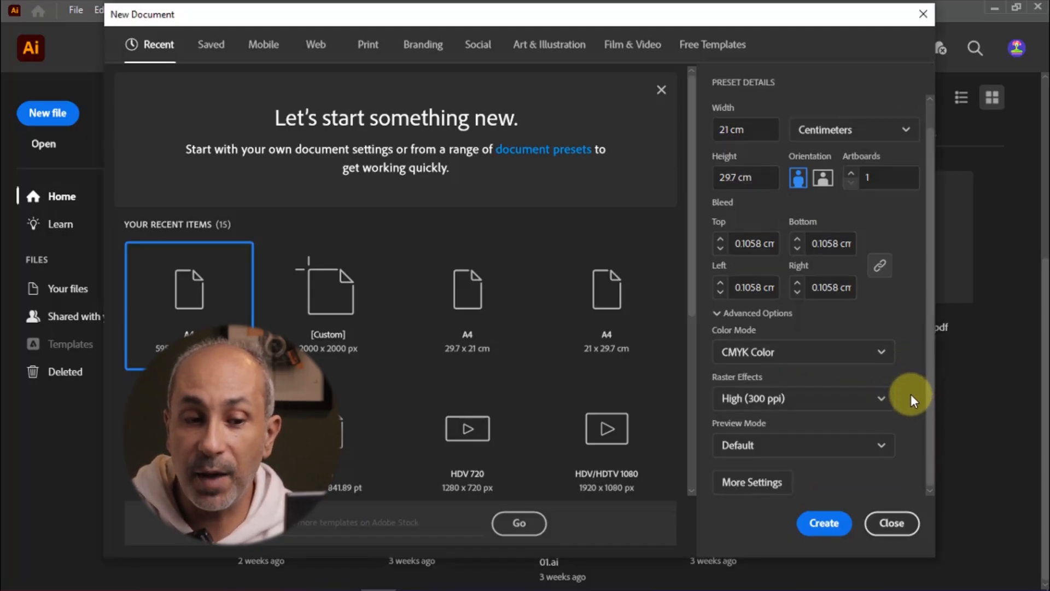
{"action": "left_click", "coordinate": [785, 404]}
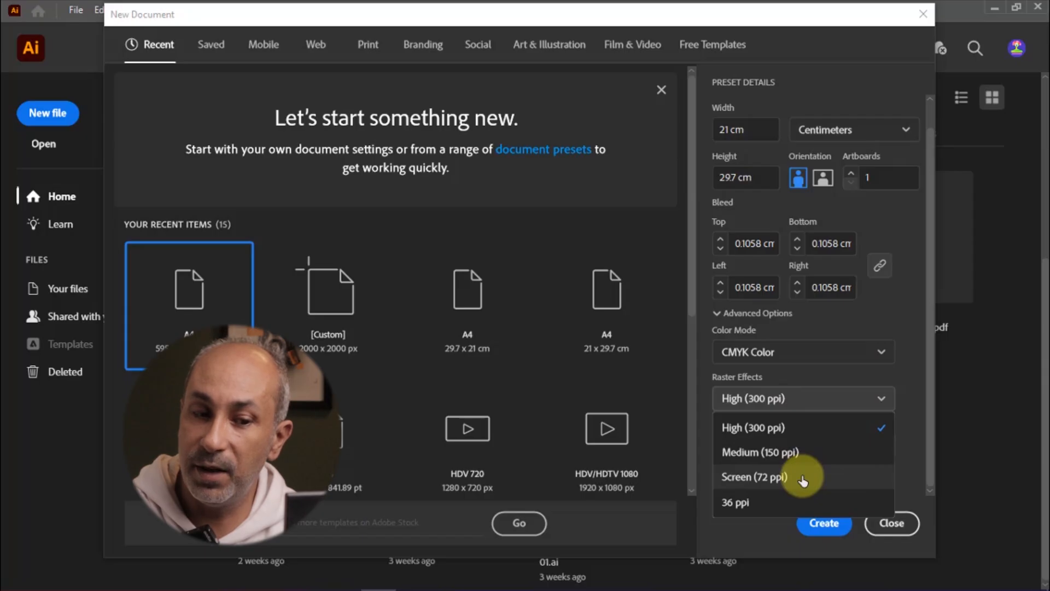
{"action": "left_click", "coordinate": [907, 377]}
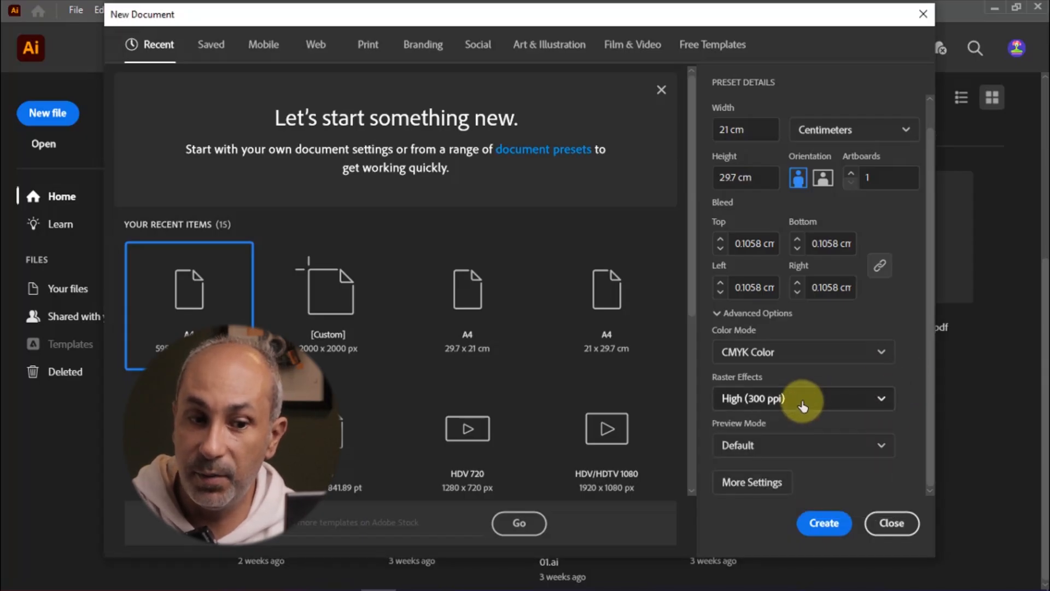
{"action": "left_click", "coordinate": [802, 405]}
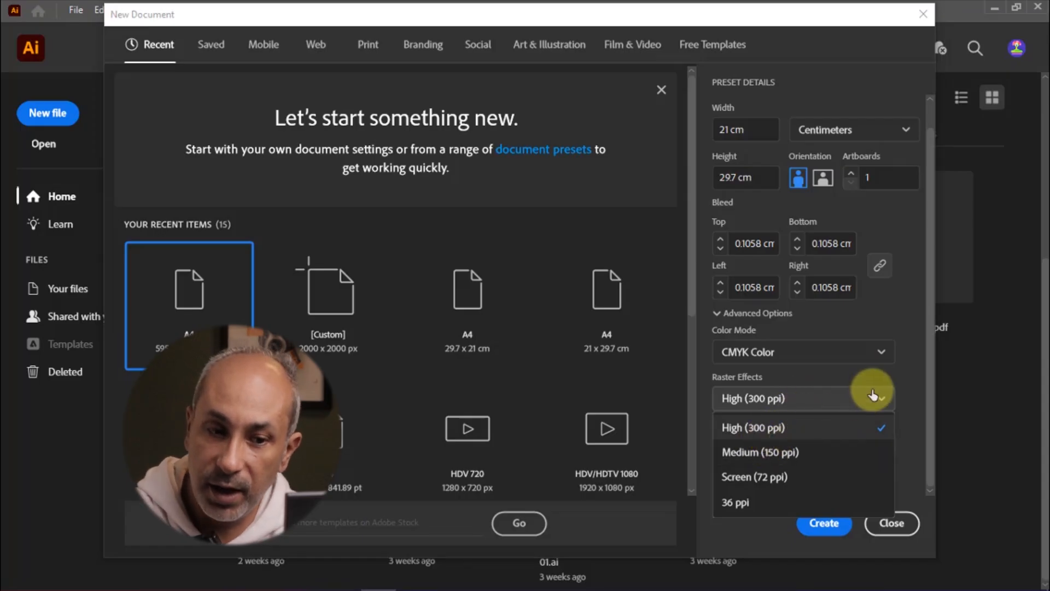
{"action": "left_click", "coordinate": [899, 369]}
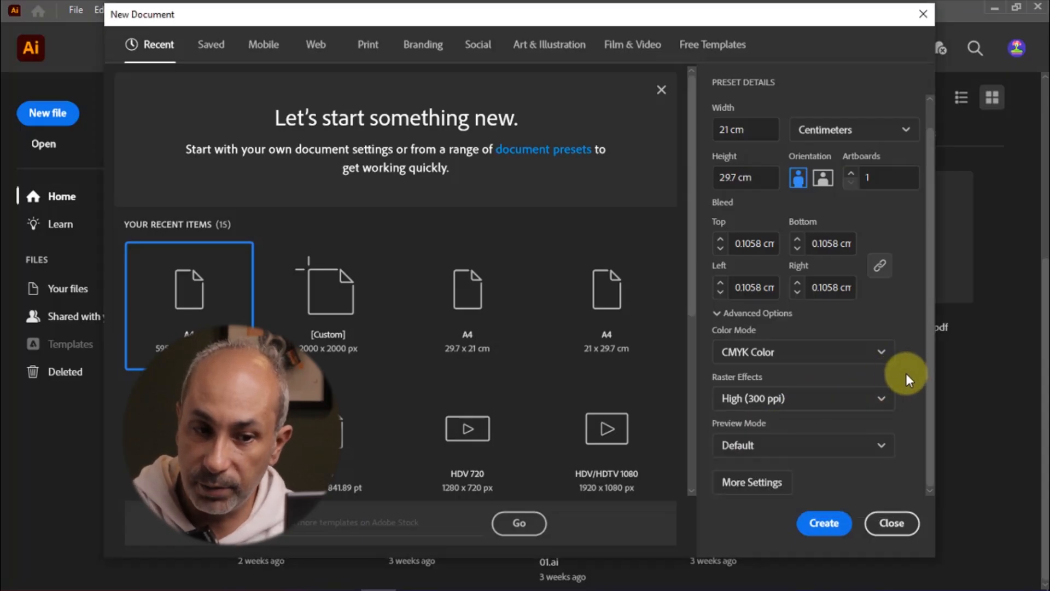
{"action": "left_click", "coordinate": [869, 445]}
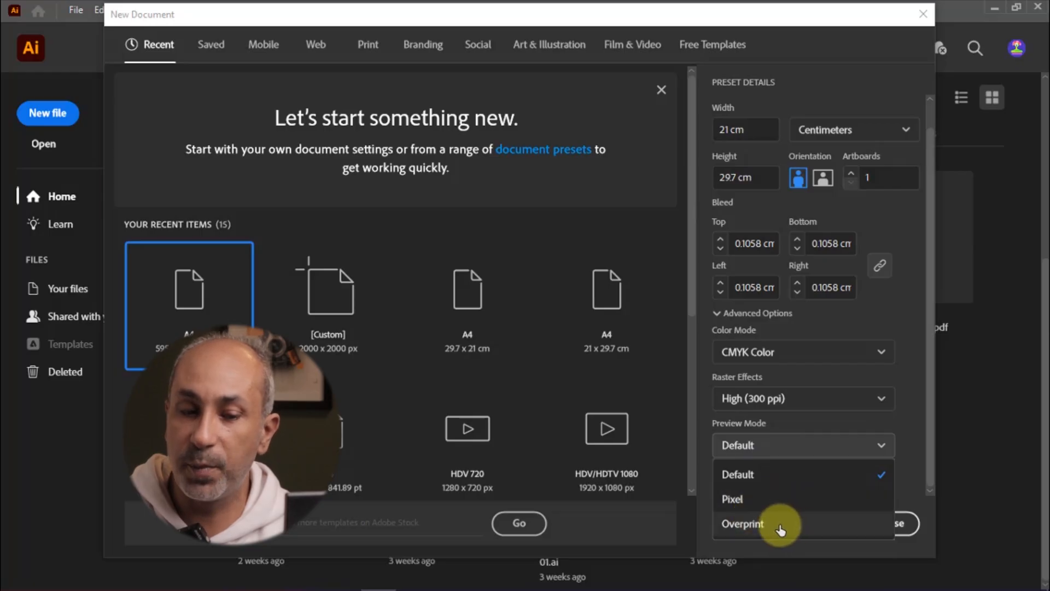
{"action": "left_click", "coordinate": [910, 350]}
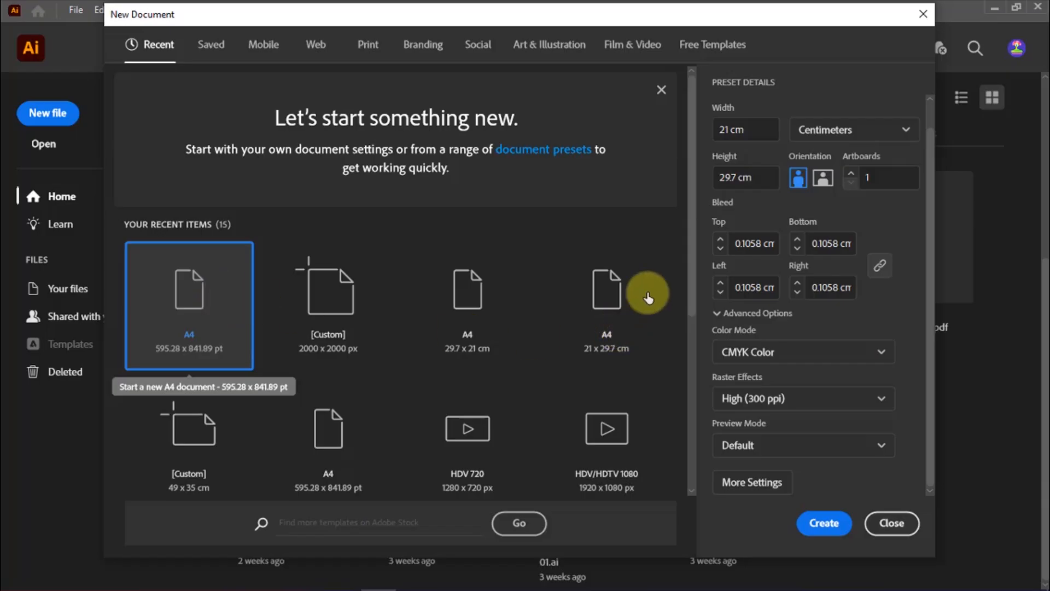
{"action": "left_click_drag", "start_coordinate": [692, 242], "coordinate": [689, 341]}
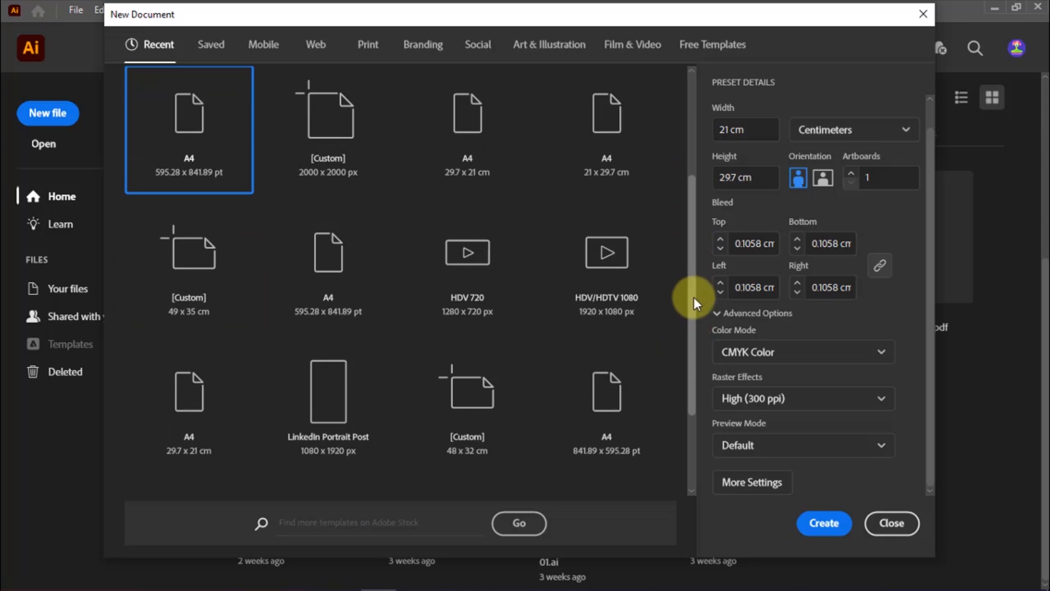
{"action": "left_click_drag", "start_coordinate": [688, 324], "coordinate": [695, 229]}
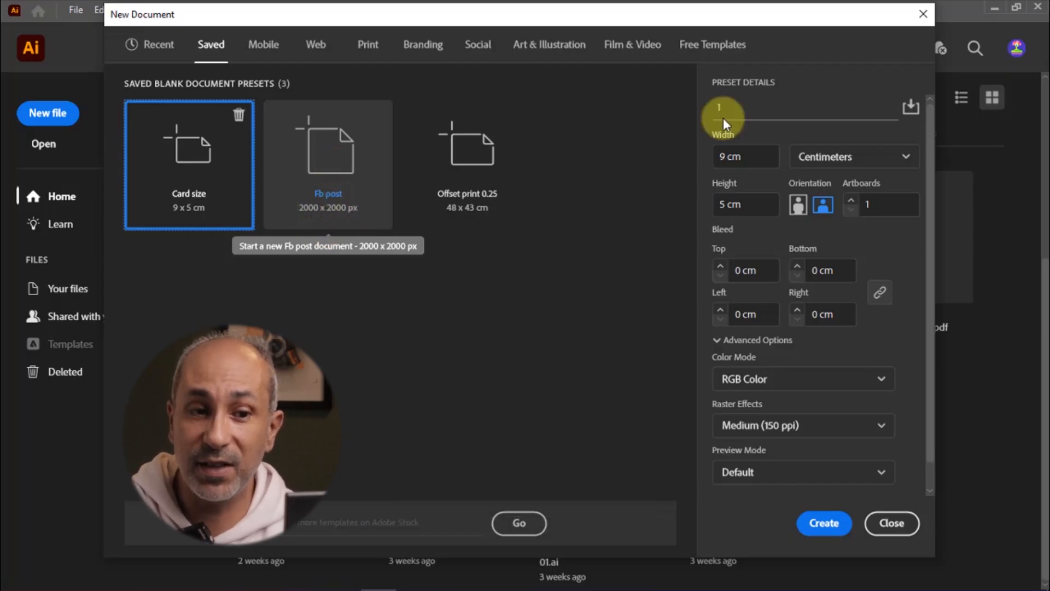
Begin saving a new document preset named fb 1
{"action": "left_click_drag", "start_coordinate": [762, 104], "coordinate": [680, 110]}
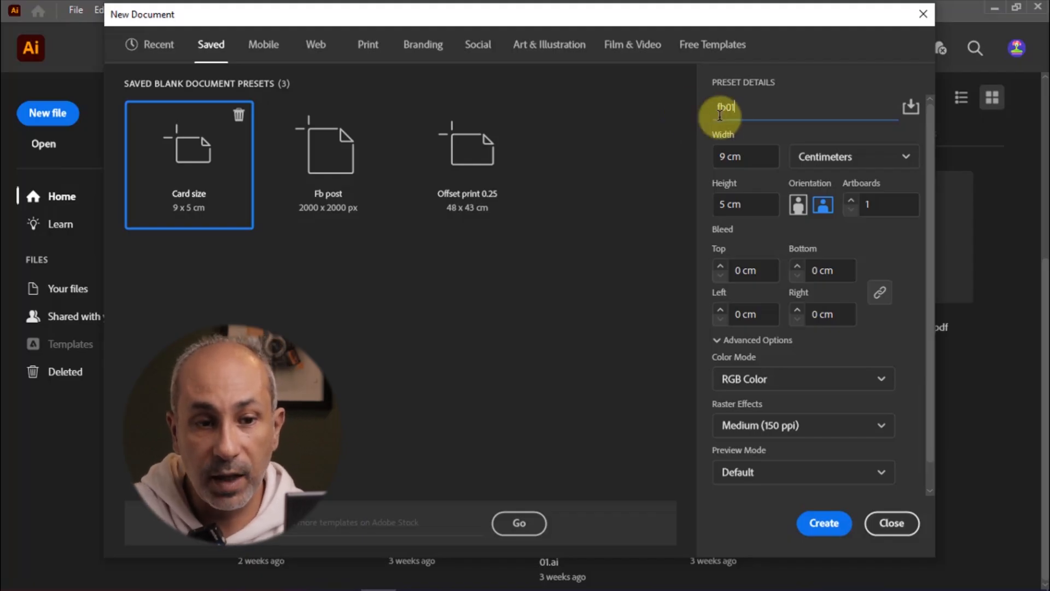
{"action": "left_click", "coordinate": [912, 109]}
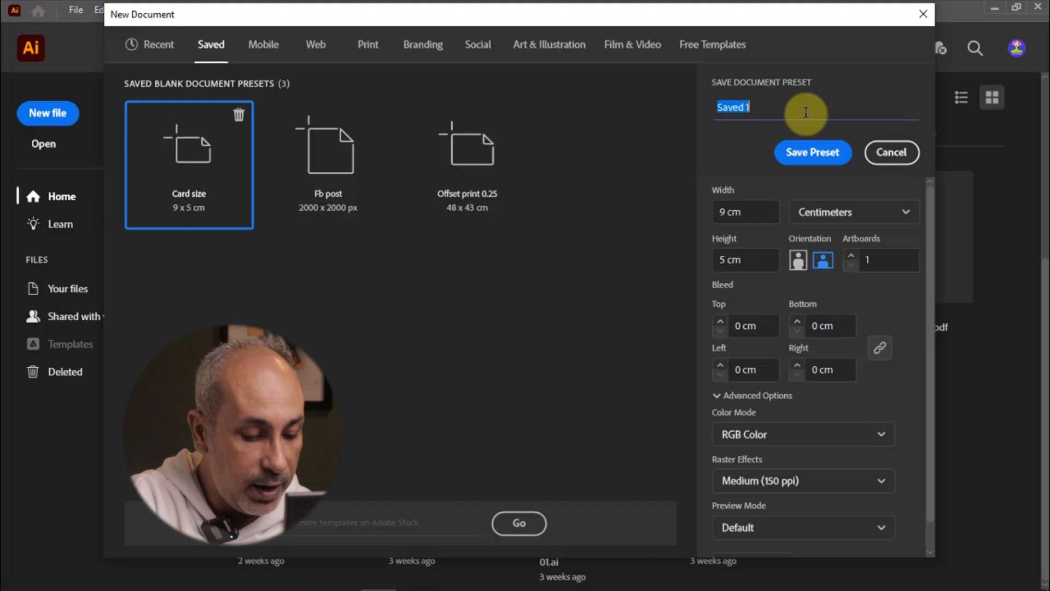
{"action": "type", "text": "fb"}
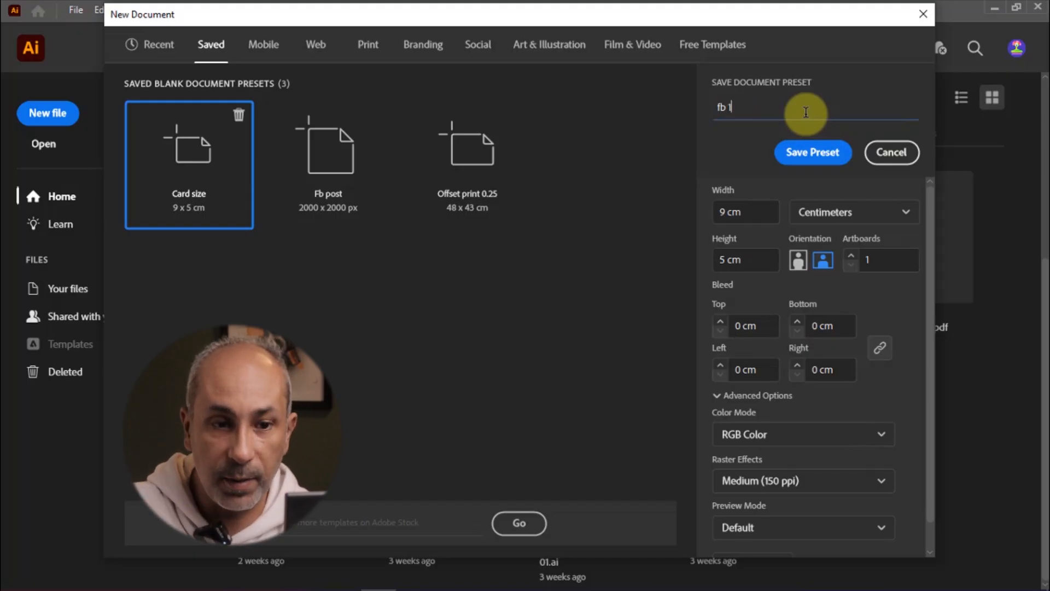
{"action": "type", "text": " 1"}
Set the preset's units to Pixels and its size to 1500 × 1500 px, then save the preset
{"action": "left_click", "coordinate": [905, 212]}
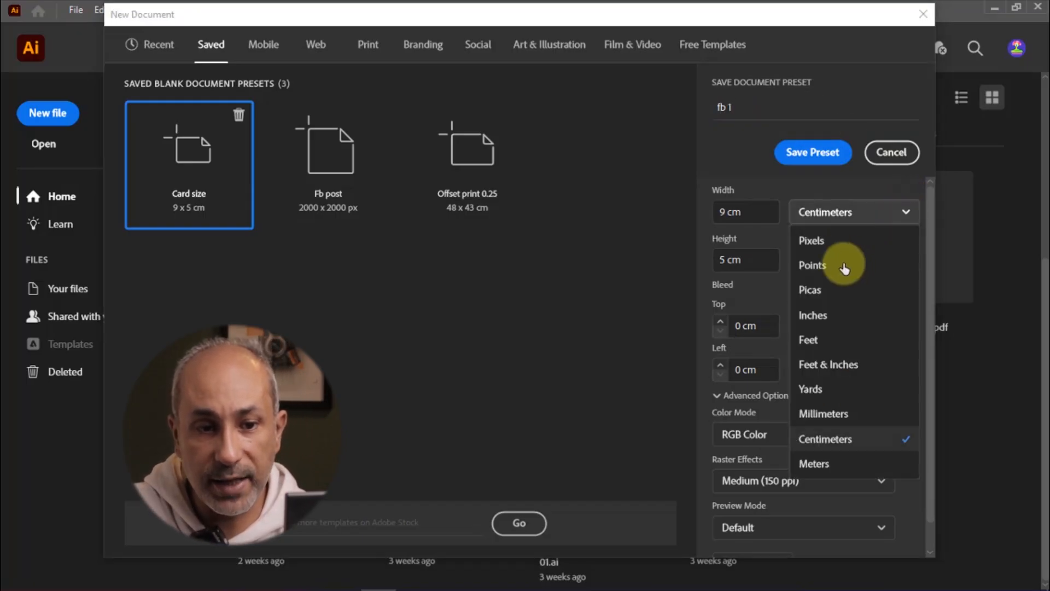
{"action": "left_click", "coordinate": [827, 240]}
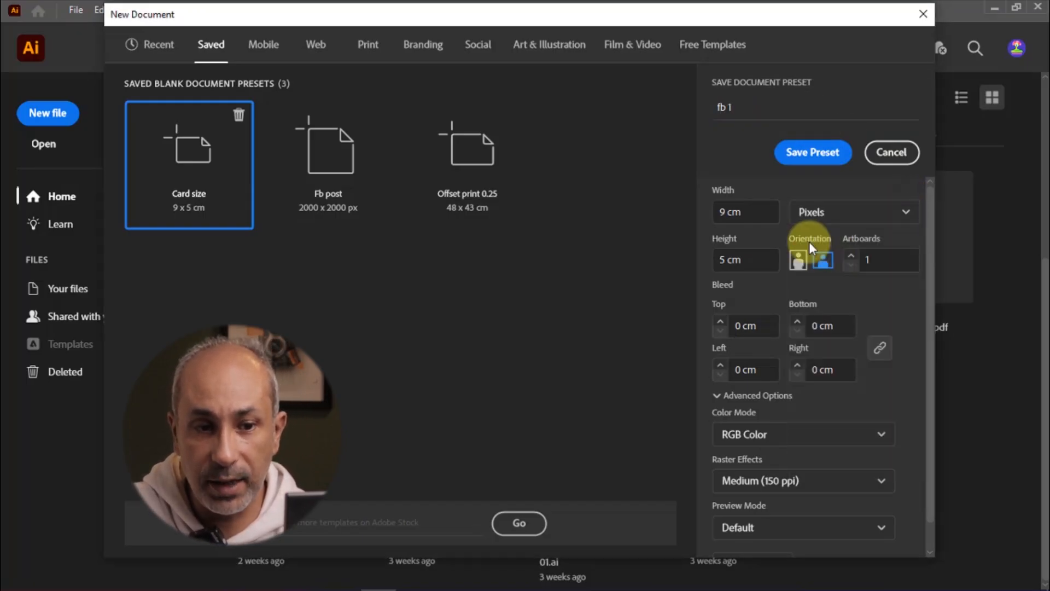
{"action": "left_click", "coordinate": [776, 217]}
{"action": "type", "text": "1500"}
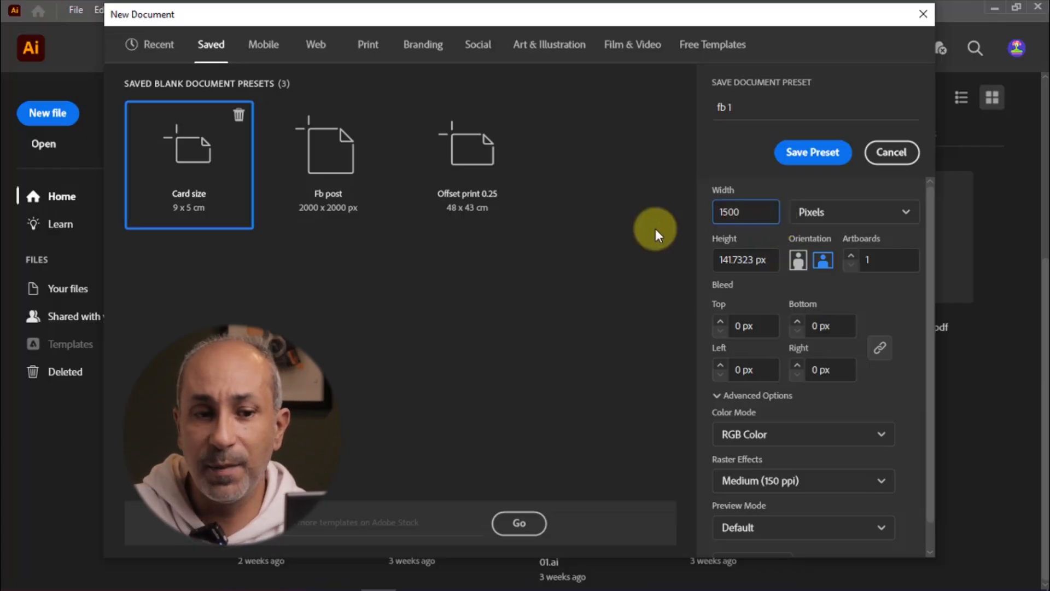
{"action": "key", "text": "Tab"}
{"action": "type", "text": "1500"}
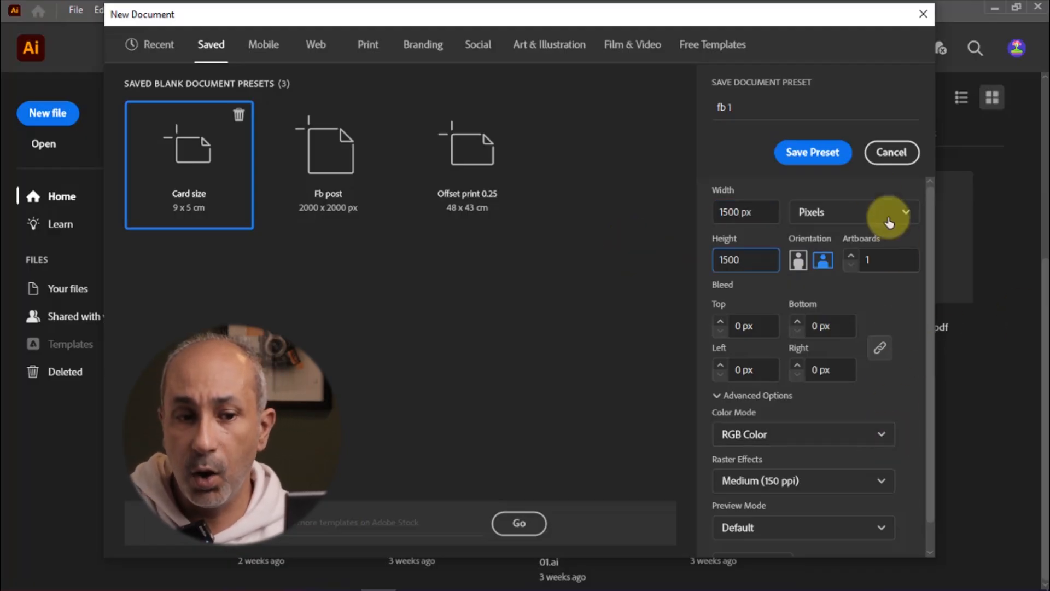
{"action": "left_click", "coordinate": [814, 158]}
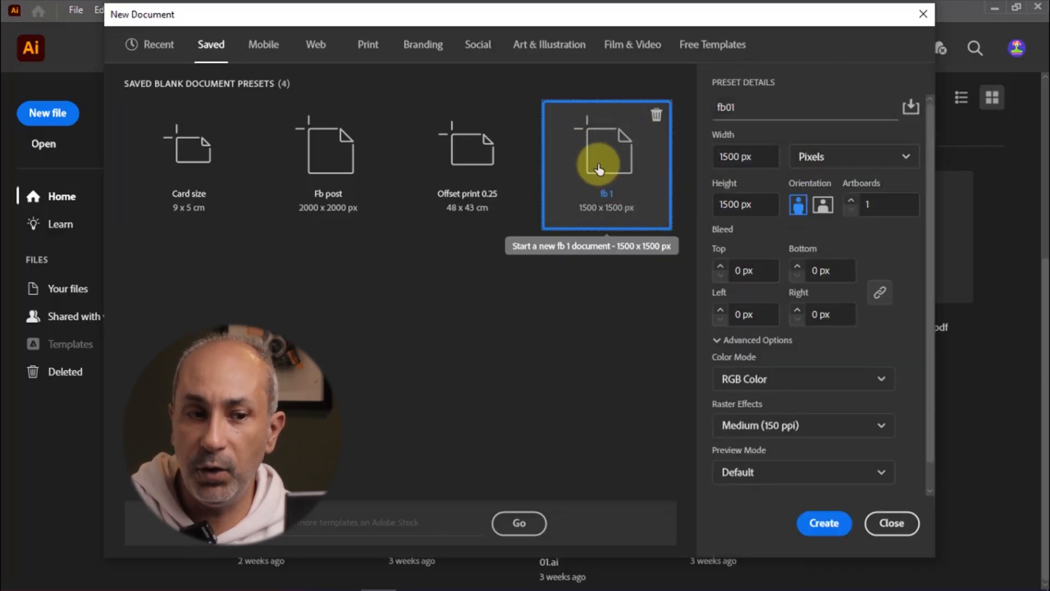
Create the new document
{"action": "left_click", "coordinate": [323, 185]}
{"action": "left_click", "coordinate": [827, 527]}
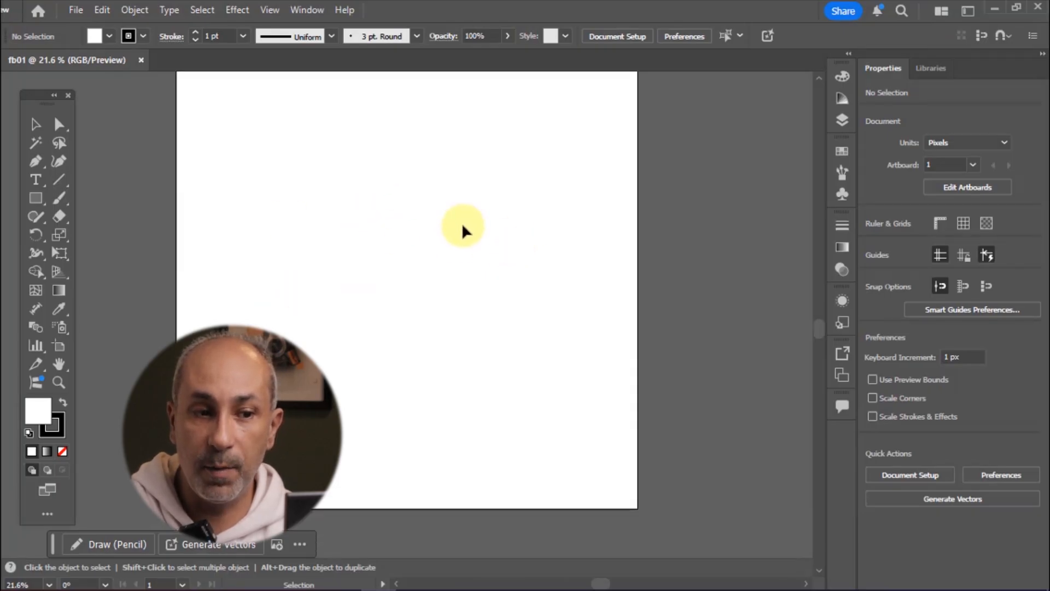
{"action": "key", "text": "ctrl+minus"}
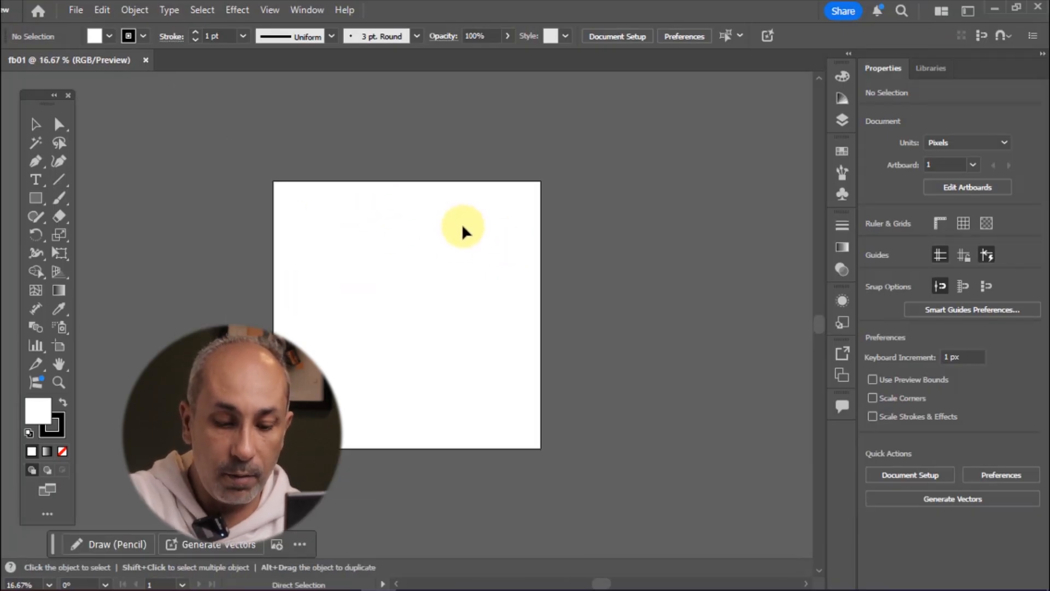
{"action": "key", "text": "ctrl+minus"}
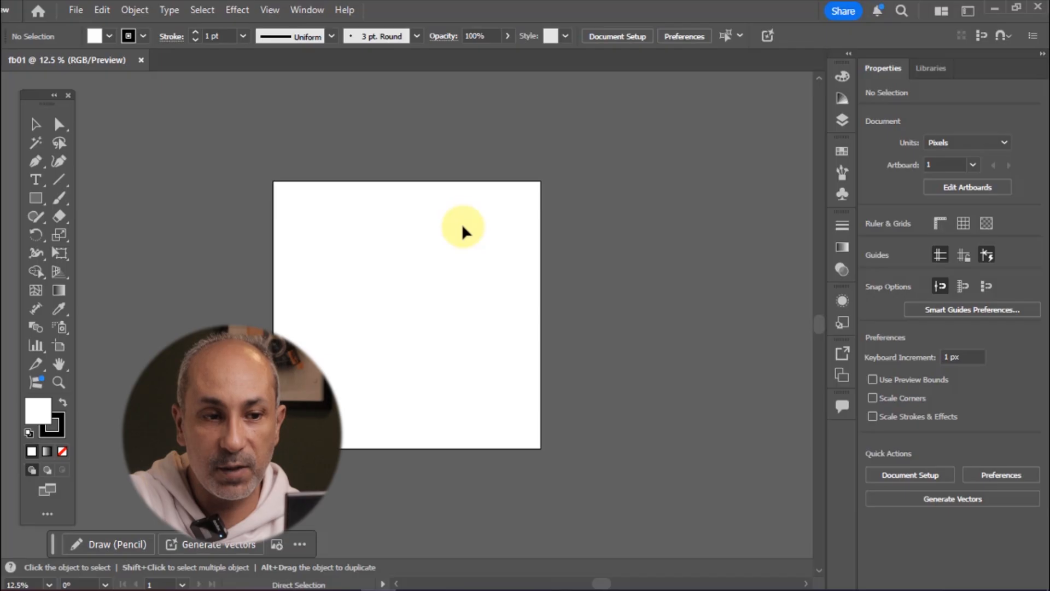
{"action": "key", "text": "ctrl+plus"}
{"action": "key", "text": "ctrl+minus"}
{"action": "key", "text": "ctrl+plus"}
{"action": "key", "text": "ctrl+minus"}
{"action": "key", "text": "ctrl+plus"}
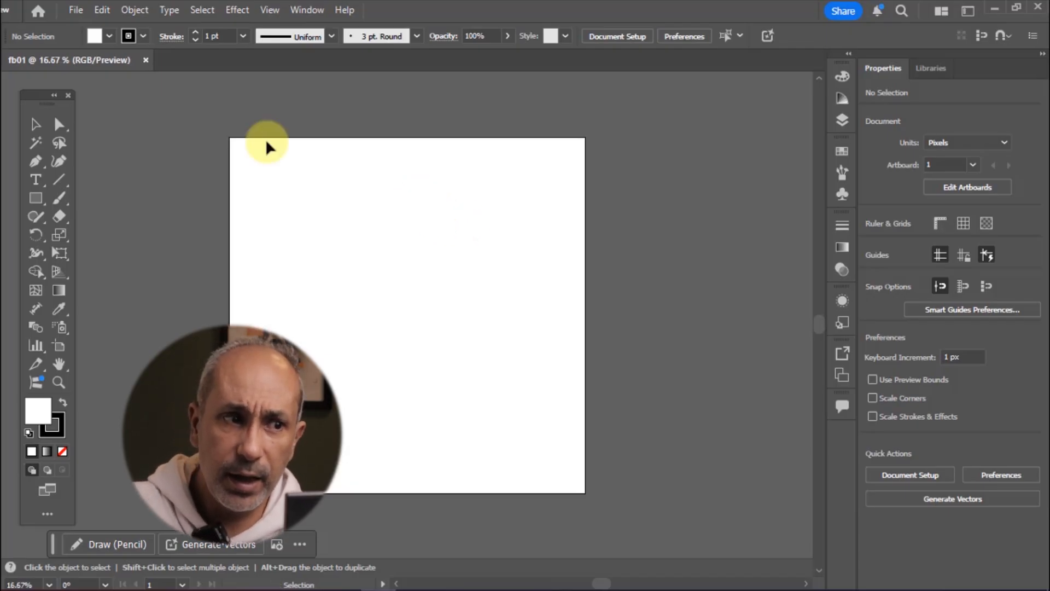
{"action": "left_click", "coordinate": [75, 10]}
{"action": "left_click", "coordinate": [556, 191]}
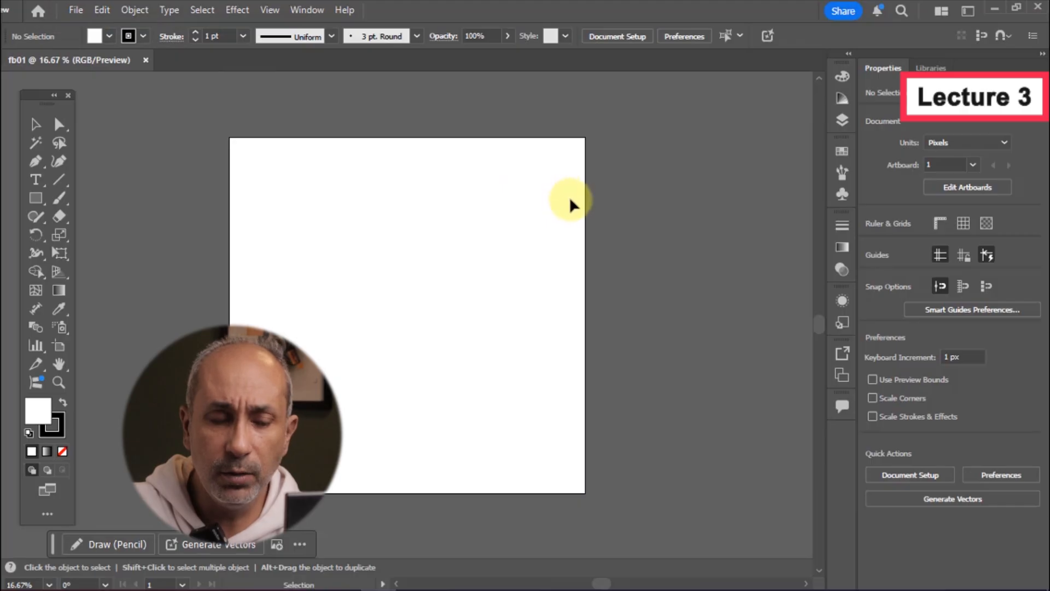
Browse the recent items and Free Templates in the New Document dialog, then close it
{"action": "key", "text": "ctrl+n"}
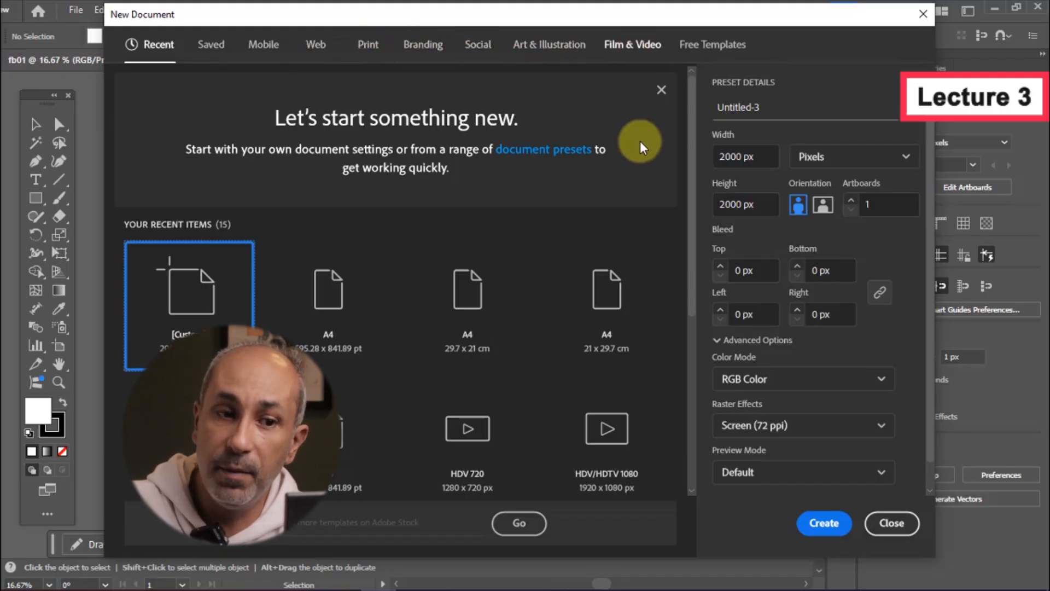
{"action": "scroll", "coordinate": [673, 359], "scroll_direction": "down", "scroll_amount": 5}
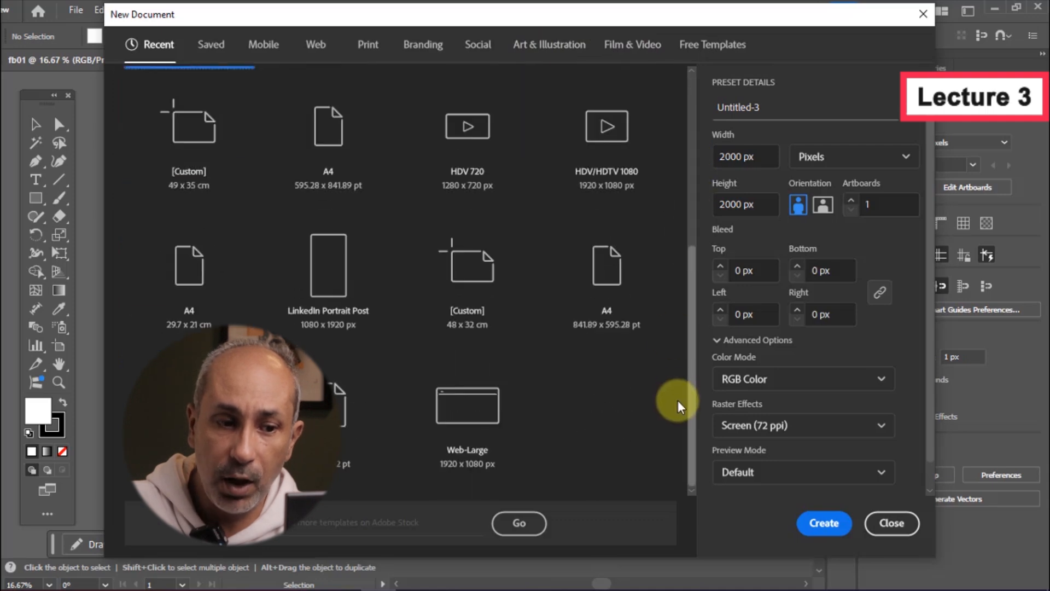
{"action": "scroll", "coordinate": [678, 405], "scroll_direction": "up", "scroll_amount": 5}
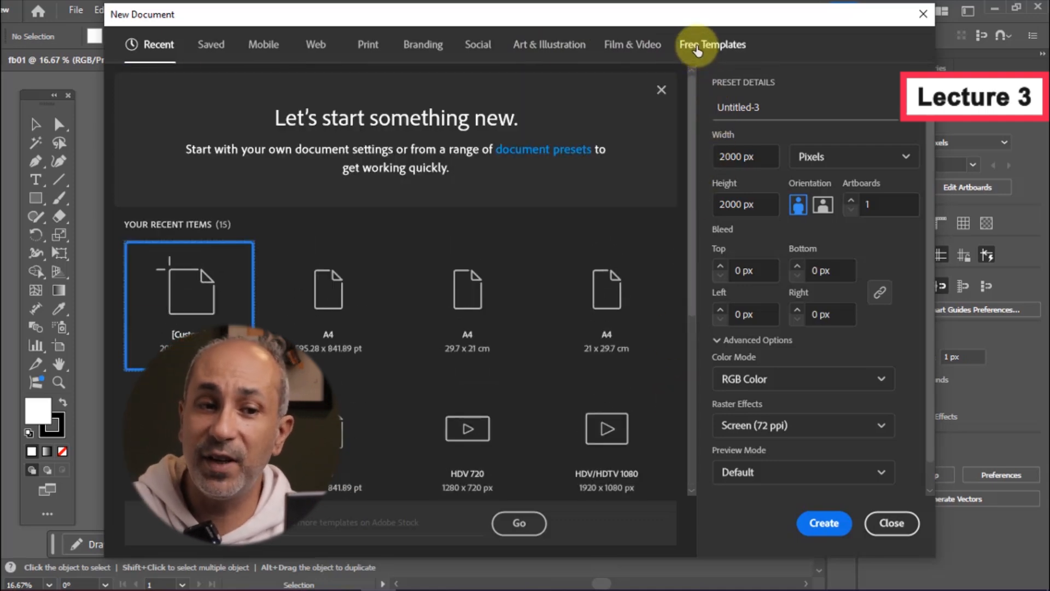
{"action": "left_click", "coordinate": [698, 48]}
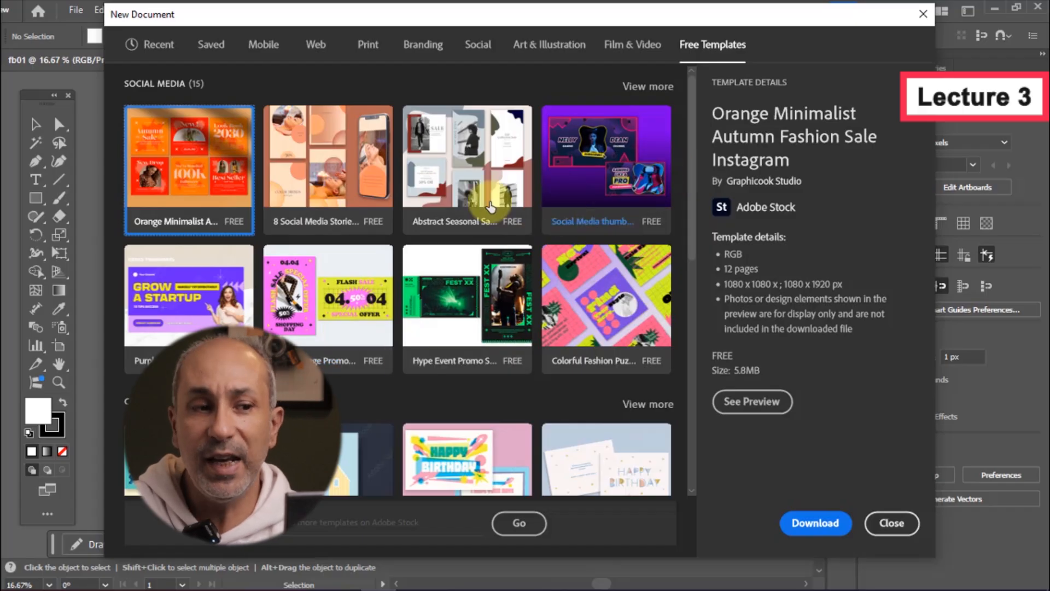
{"action": "left_click", "coordinate": [897, 525]}
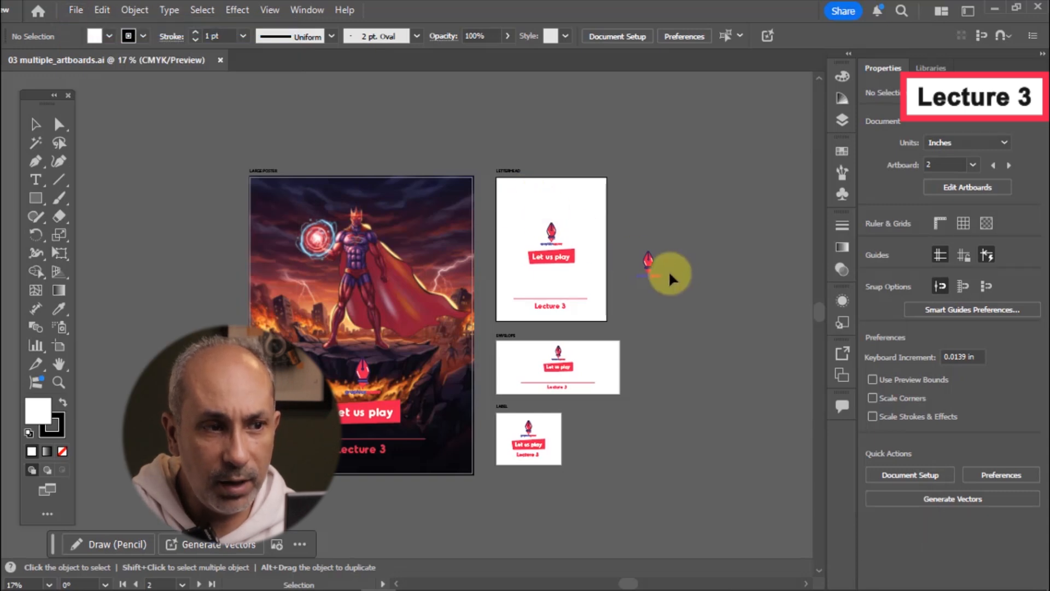
Start a new document and set its number of artboards to 5
{"action": "key", "text": "ctrl+n"}
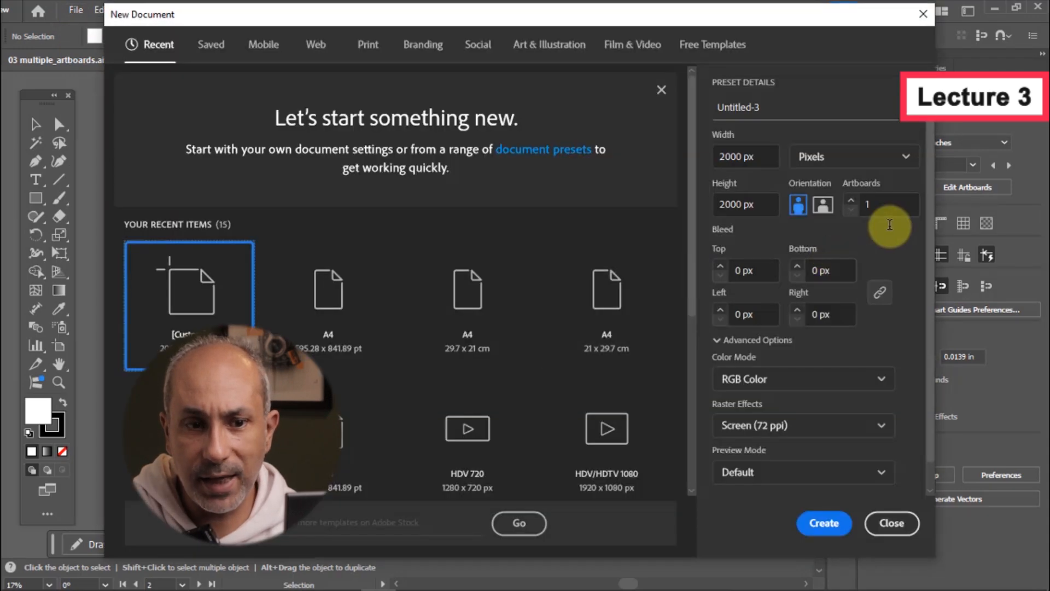
{"action": "left_click", "coordinate": [884, 205]}
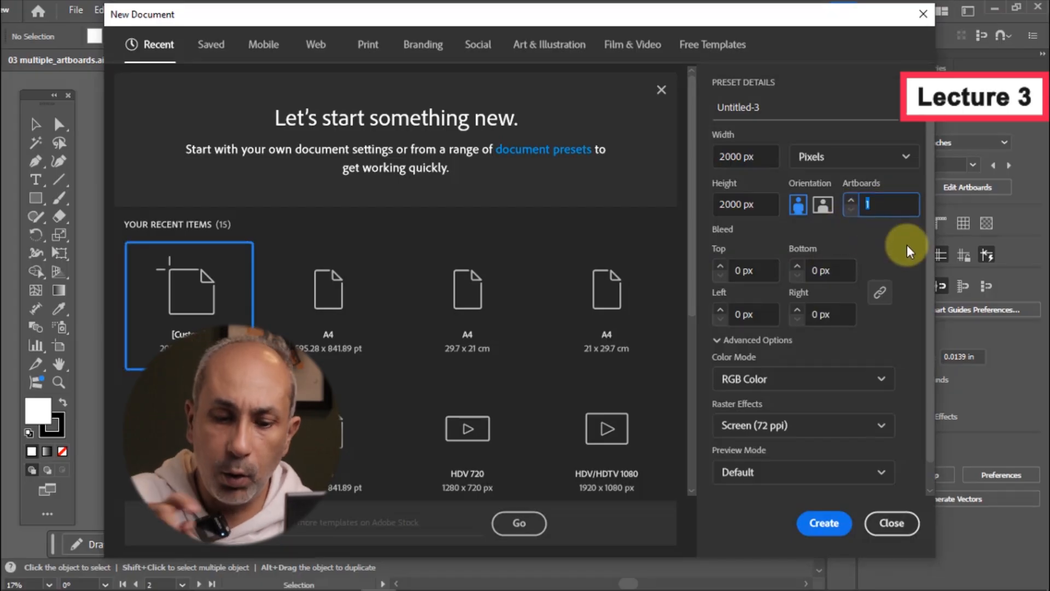
{"action": "type", "text": "5"}
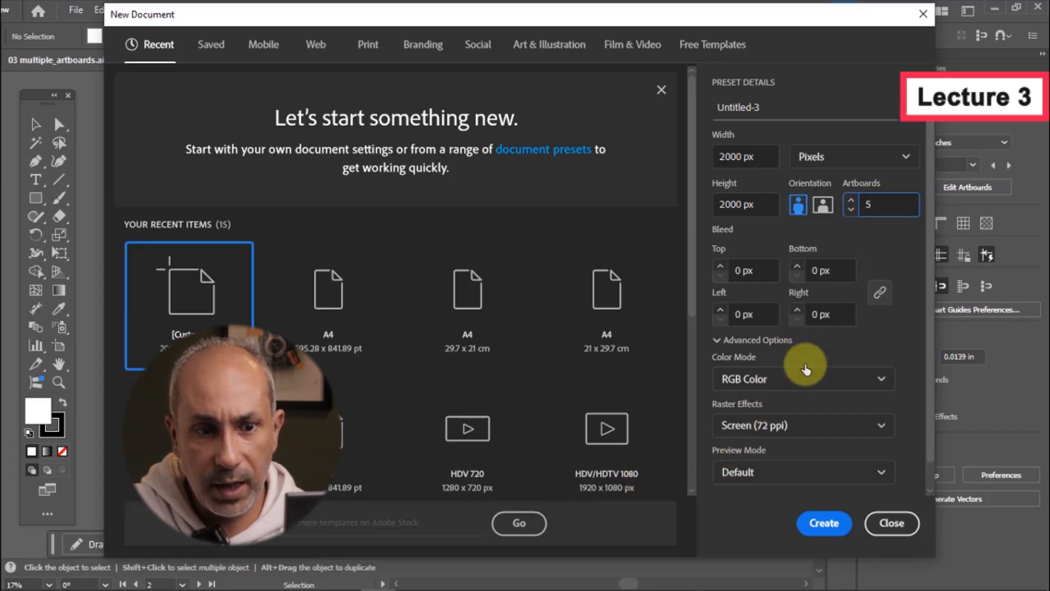
Open More Settings, inspect the artboard spacing, and create the five-artboard document
{"action": "scroll", "coordinate": [875, 339], "scroll_direction": "down", "scroll_amount": 1}
{"action": "left_click", "coordinate": [761, 482]}
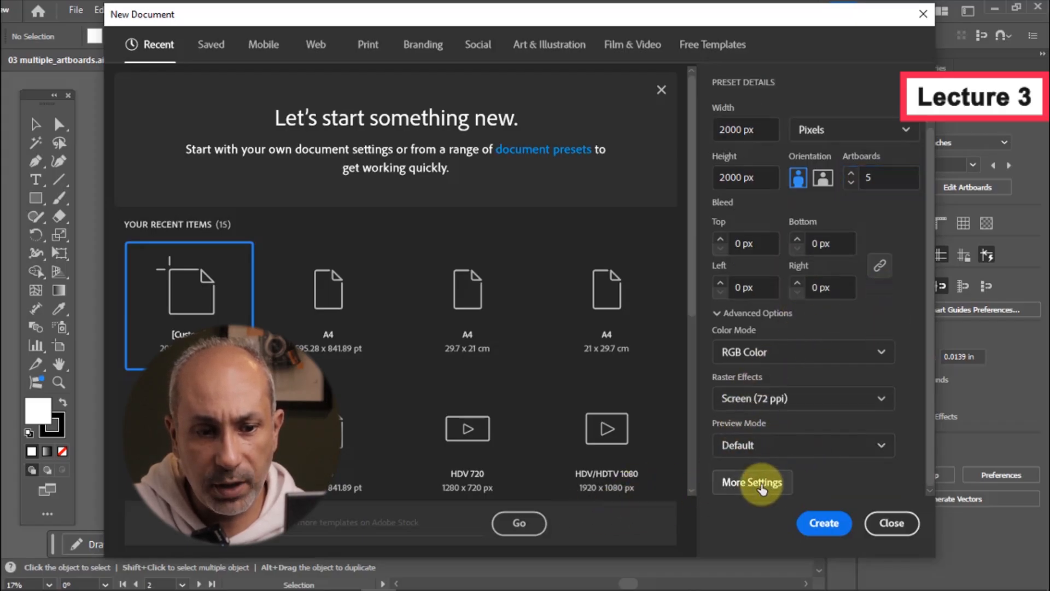
{"action": "left_click_drag", "start_coordinate": [746, 249], "coordinate": [446, 100]}
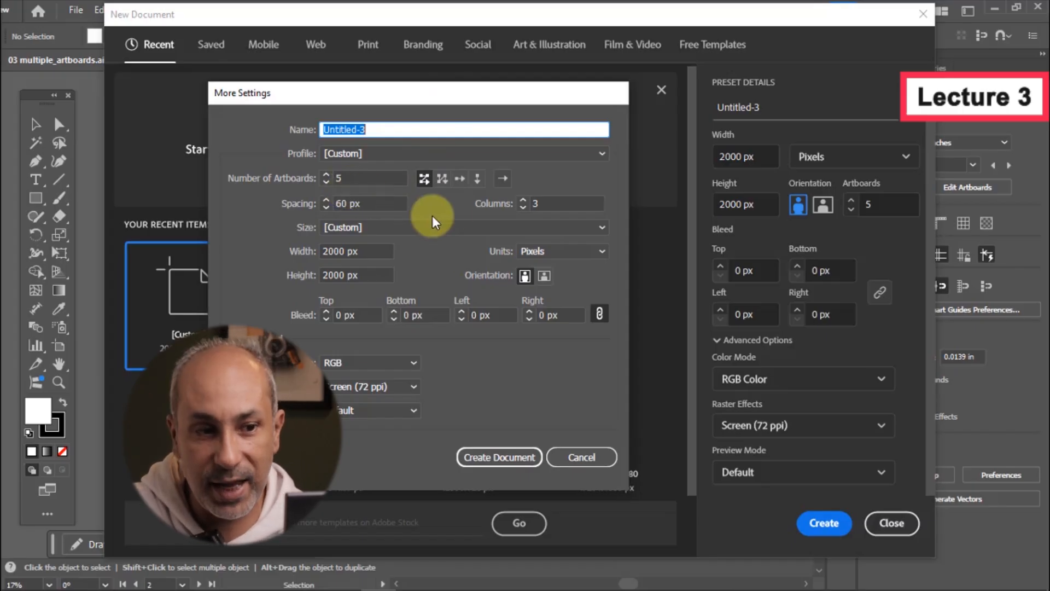
{"action": "left_click", "coordinate": [375, 204]}
{"action": "left_click_drag", "start_coordinate": [376, 204], "coordinate": [331, 204]}
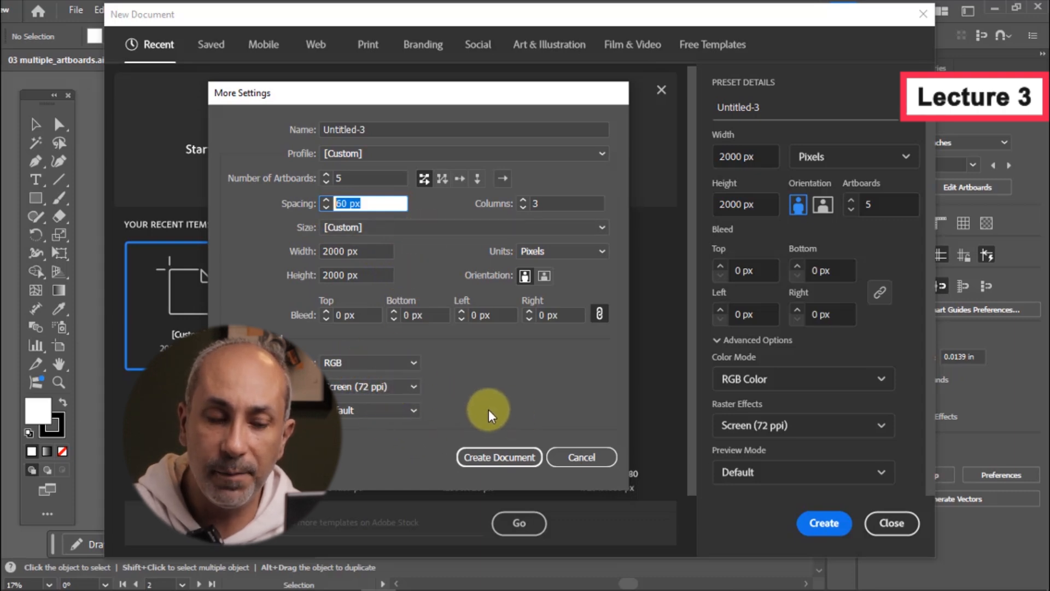
{"action": "left_click", "coordinate": [491, 456]}
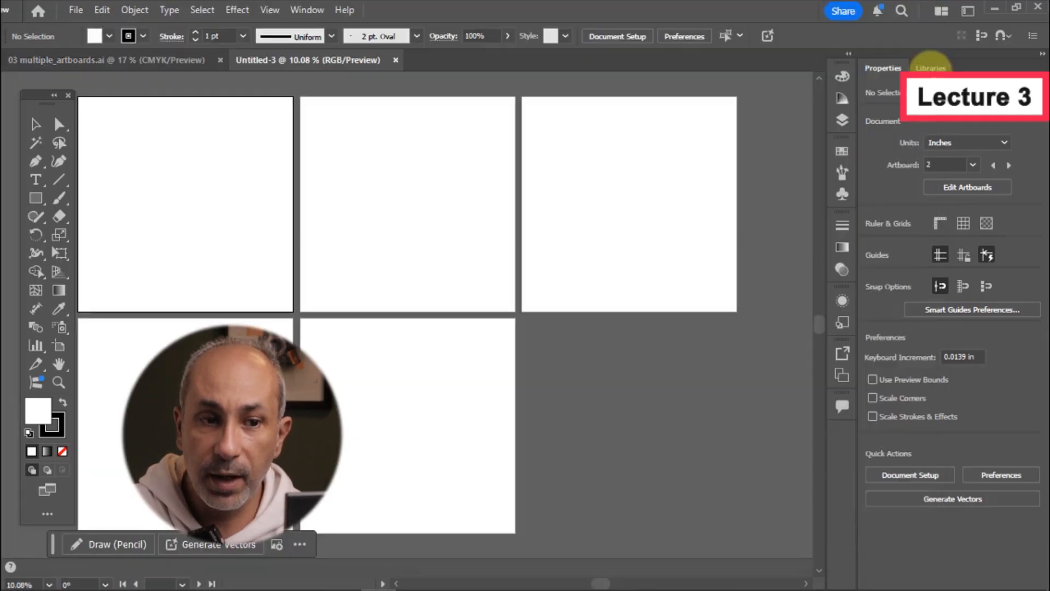
With the Artboard tool, resize the first artboard's height to about 786 px
{"action": "left_click_drag", "start_coordinate": [331, 183], "coordinate": [363, 185]}
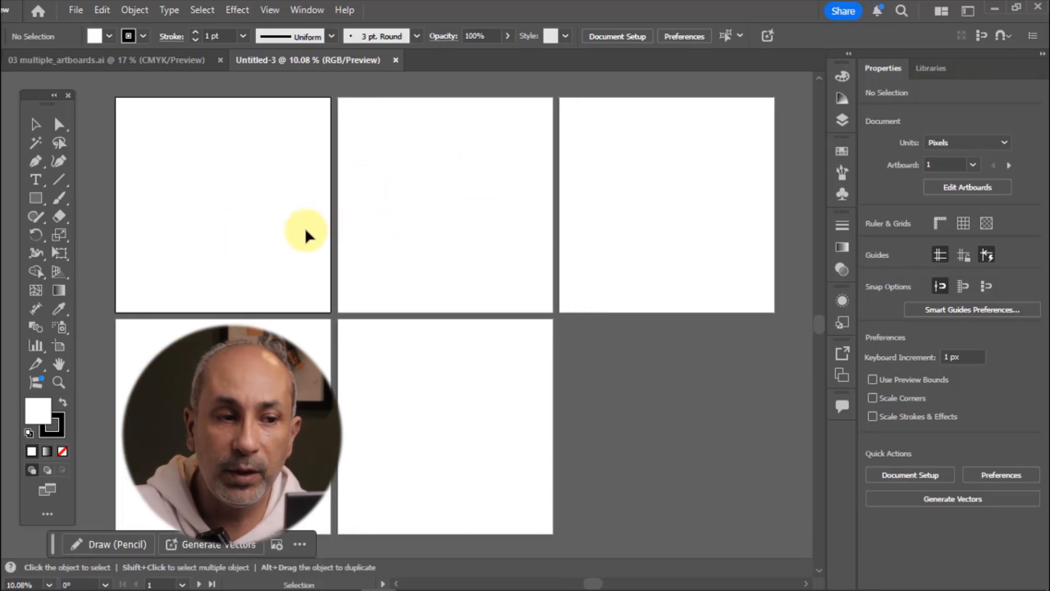
{"action": "left_click", "coordinate": [64, 349]}
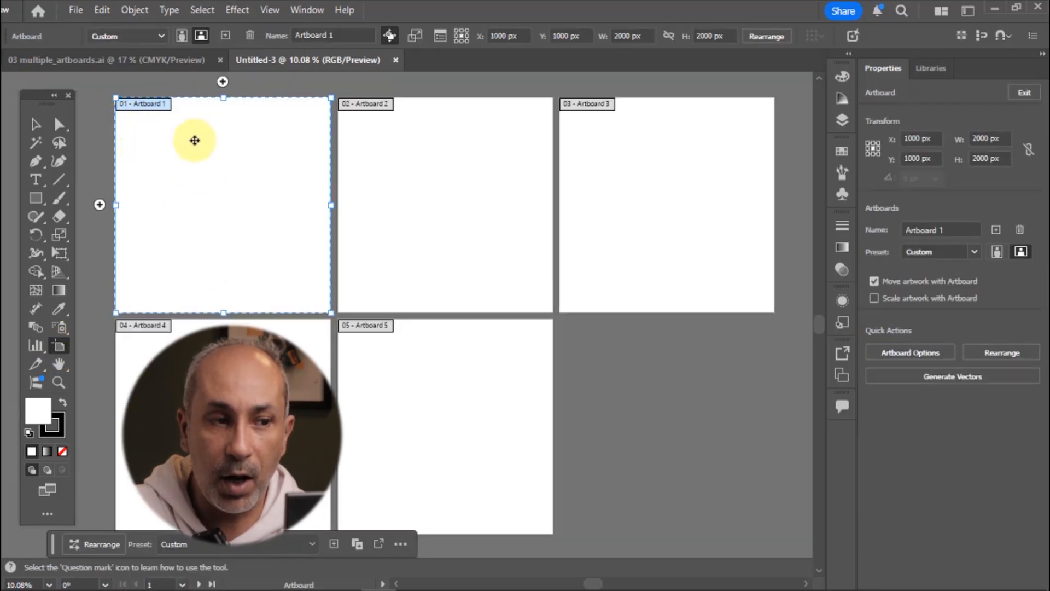
{"action": "left_click", "coordinate": [414, 158]}
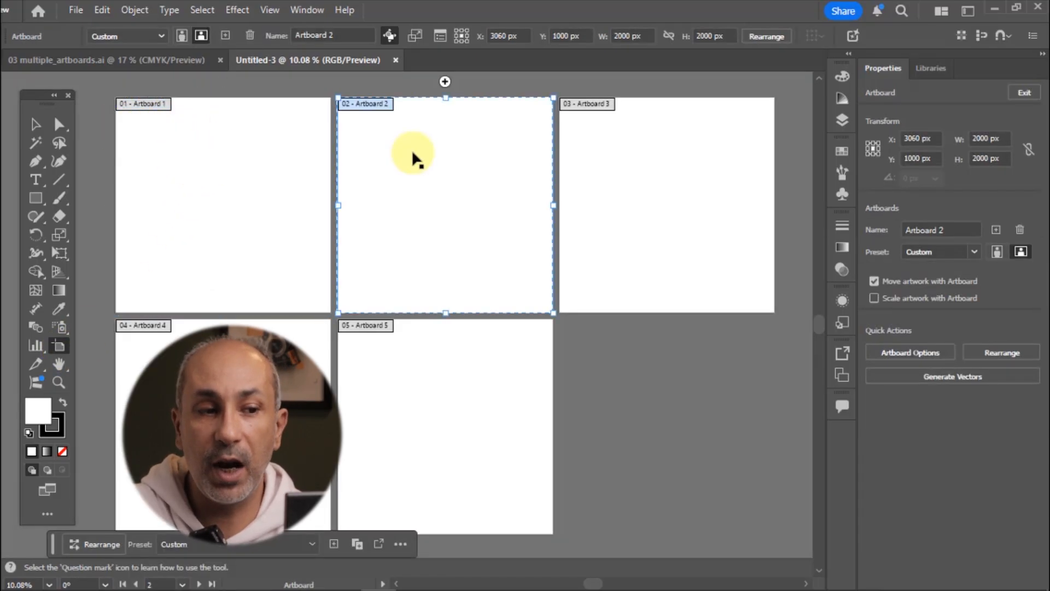
{"action": "left_click", "coordinate": [609, 159]}
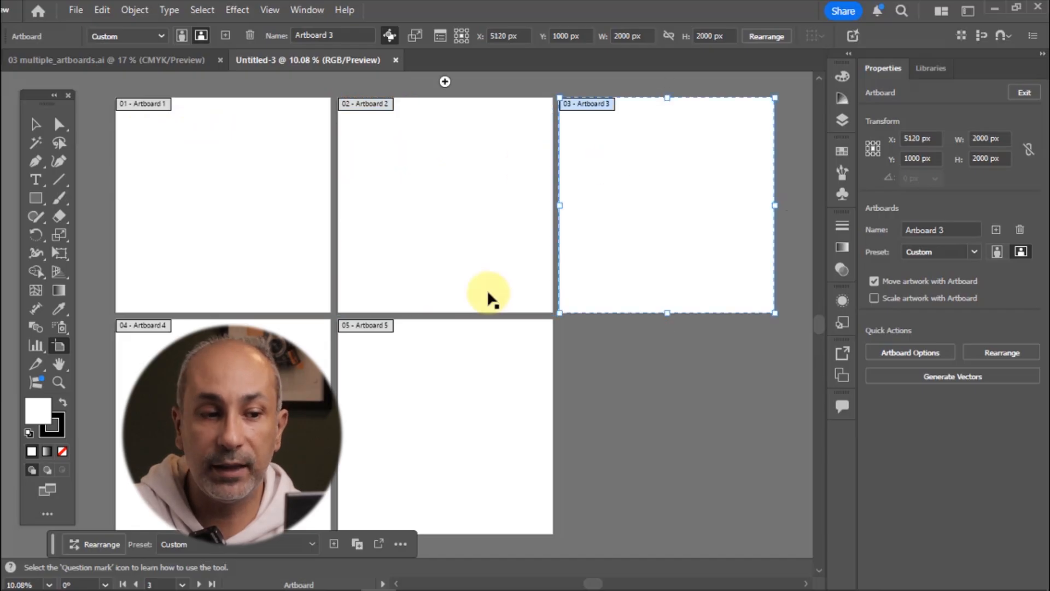
{"action": "left_click", "coordinate": [263, 426]}
{"action": "left_click", "coordinate": [385, 381]}
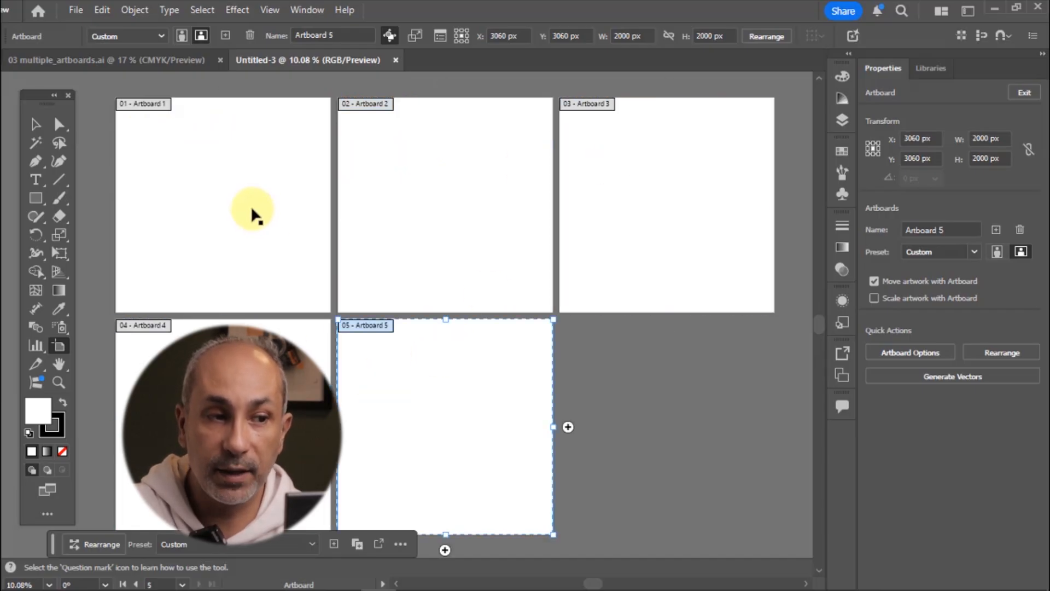
{"action": "left_click", "coordinate": [251, 207]}
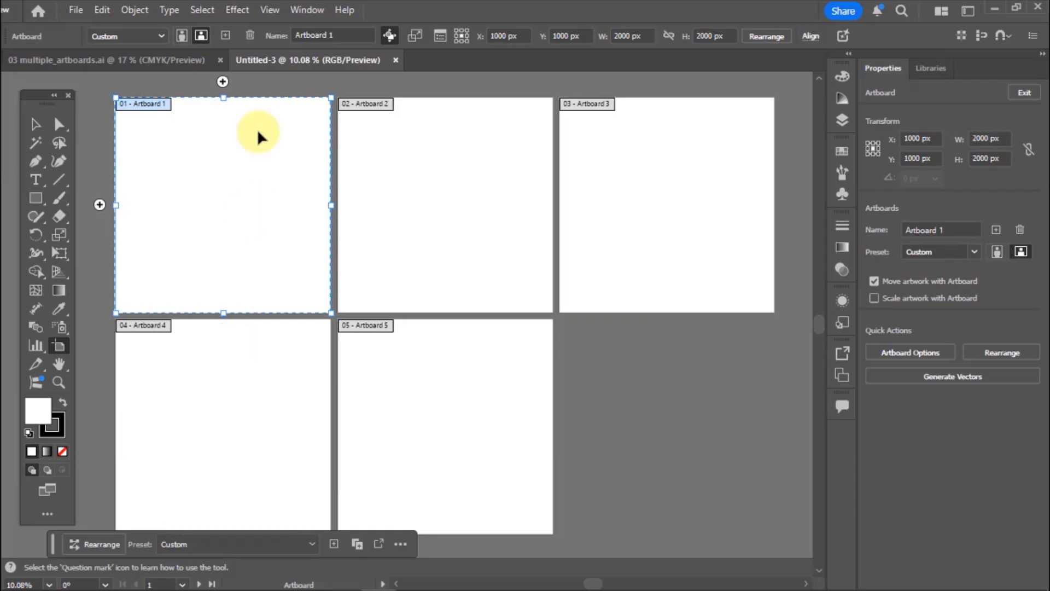
{"action": "left_click_drag", "start_coordinate": [223, 97], "coordinate": [223, 165]}
{"action": "left_click_drag", "start_coordinate": [223, 312], "coordinate": [227, 250]}
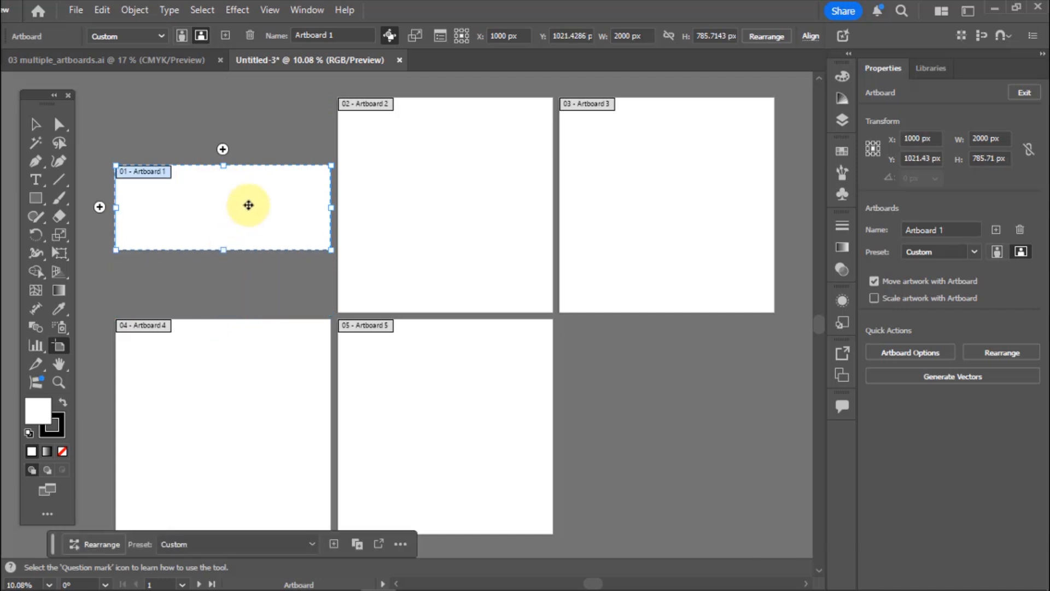
Browse the artboard size presets without choosing one
{"action": "left_click", "coordinate": [164, 35]}
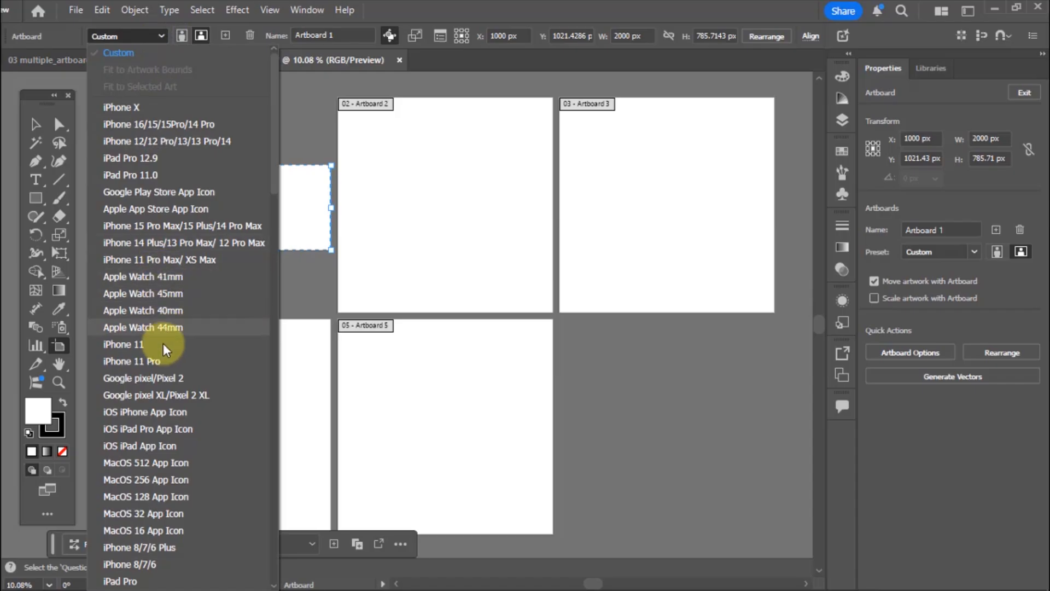
{"action": "left_click", "coordinate": [426, 5]}
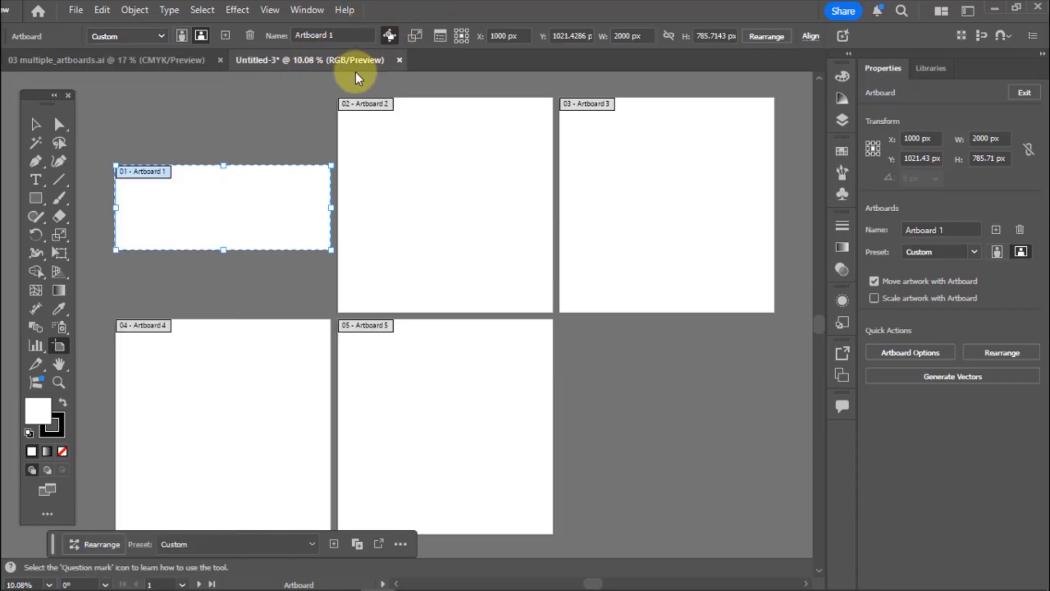
{"action": "left_click", "coordinate": [187, 38]}
{"action": "left_click", "coordinate": [199, 36]}
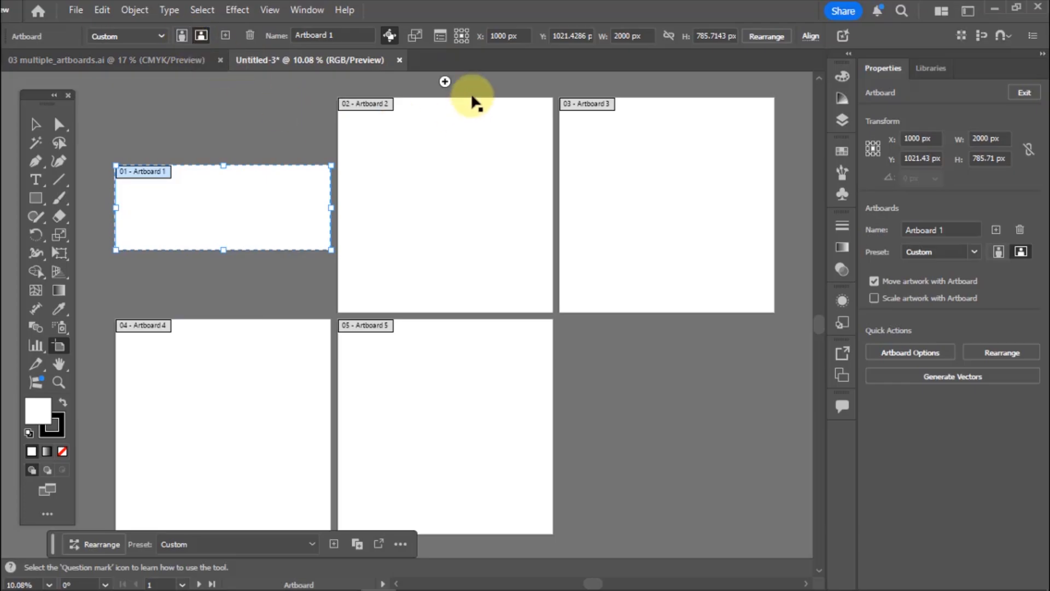
Set the first artboard's X position to 800 px and its width to 500 px
{"action": "left_click", "coordinate": [637, 36]}
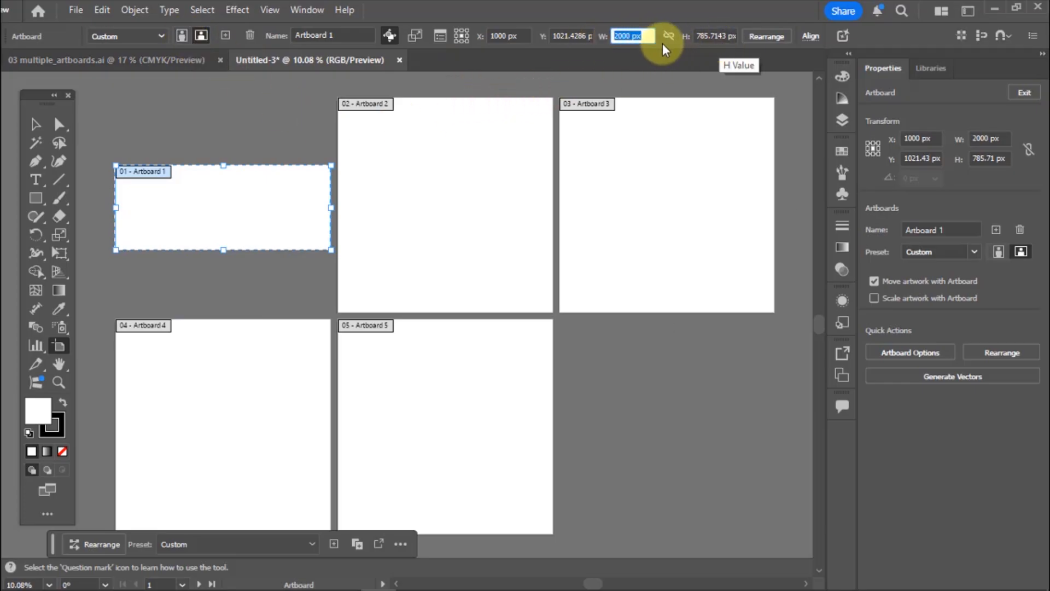
{"action": "left_click", "coordinate": [512, 36]}
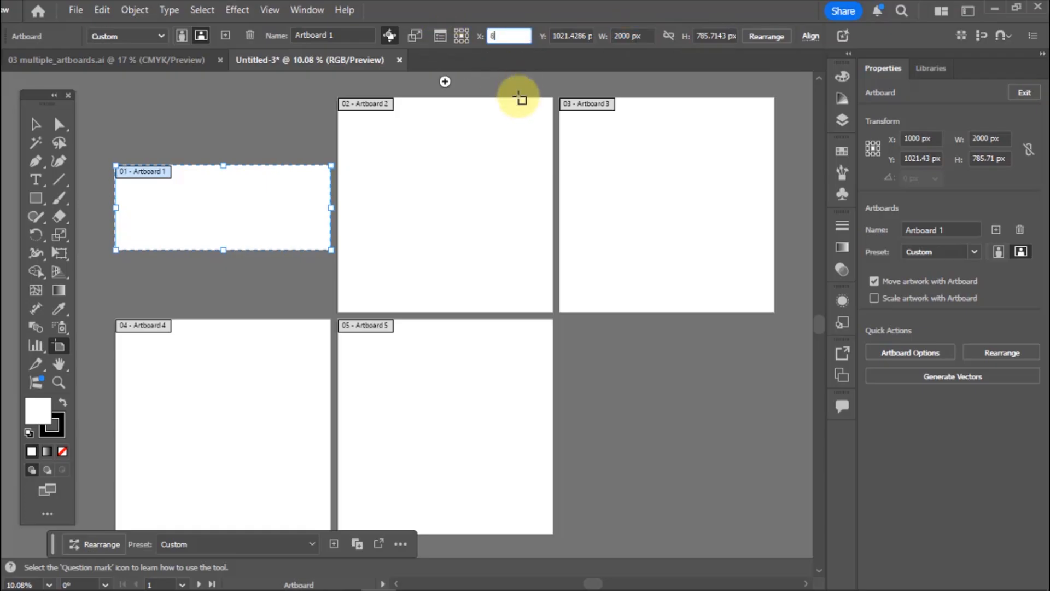
{"action": "left_click", "coordinate": [645, 36]}
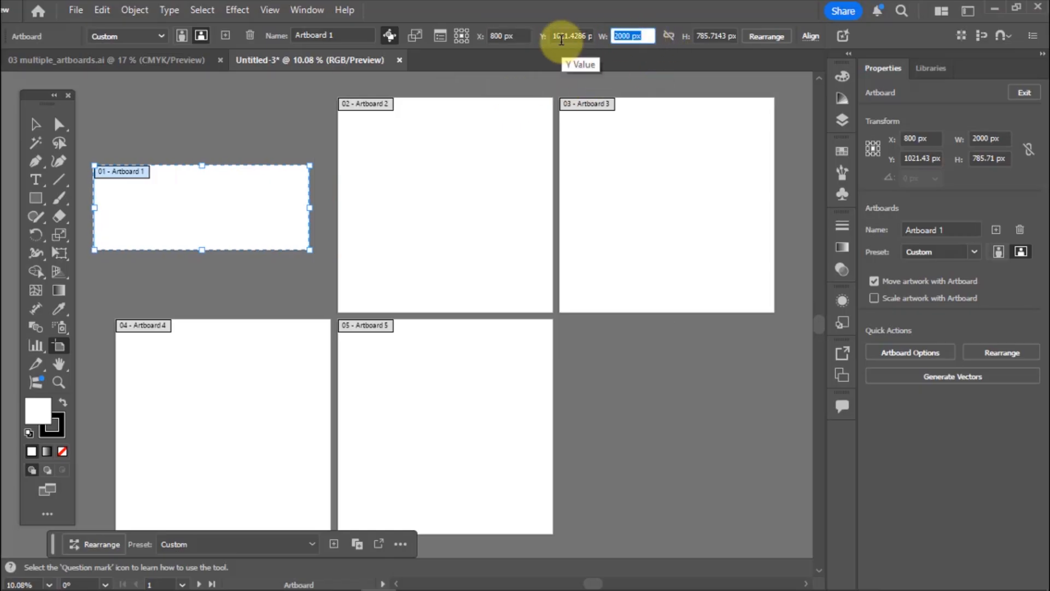
{"action": "key", "text": "Return"}
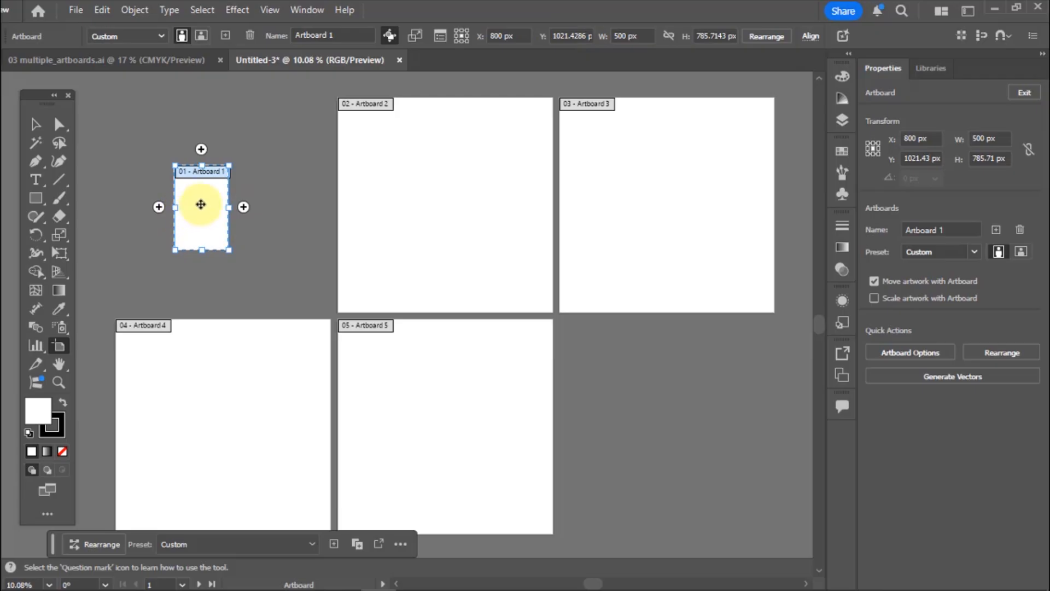
Add a new artboard directly above the second artboard
{"action": "left_click", "coordinate": [390, 175]}
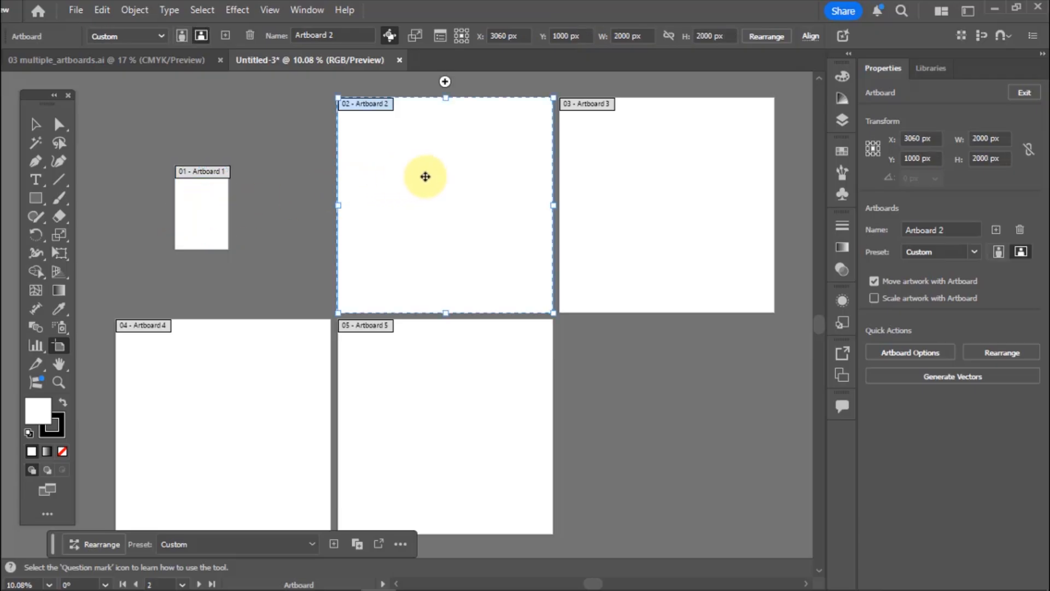
{"action": "scroll", "coordinate": [429, 176], "scroll_direction": "up", "scroll_amount": 2}
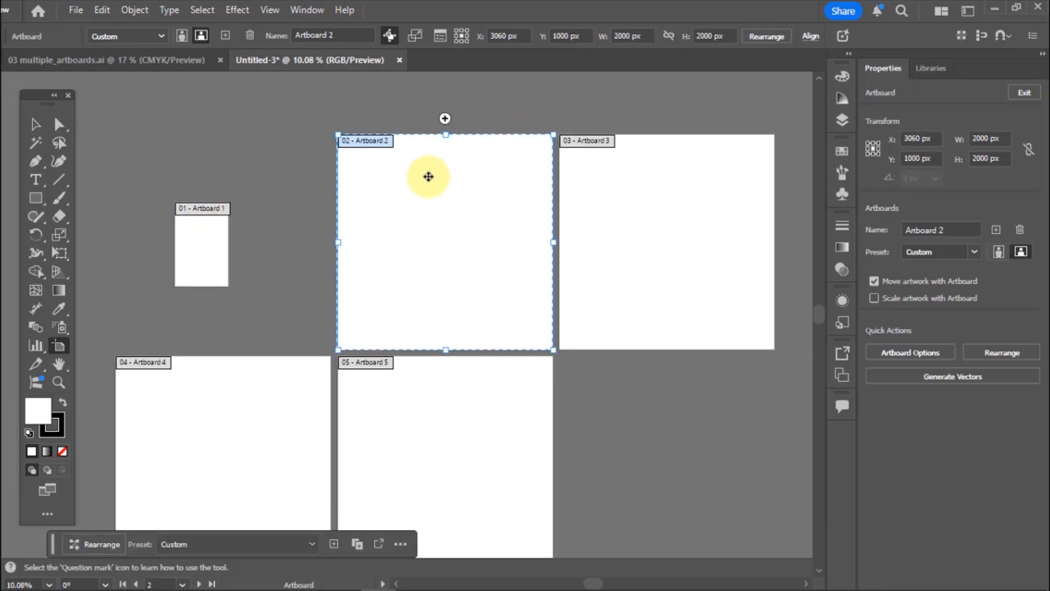
{"action": "scroll", "coordinate": [428, 176], "scroll_direction": "up", "scroll_amount": 6}
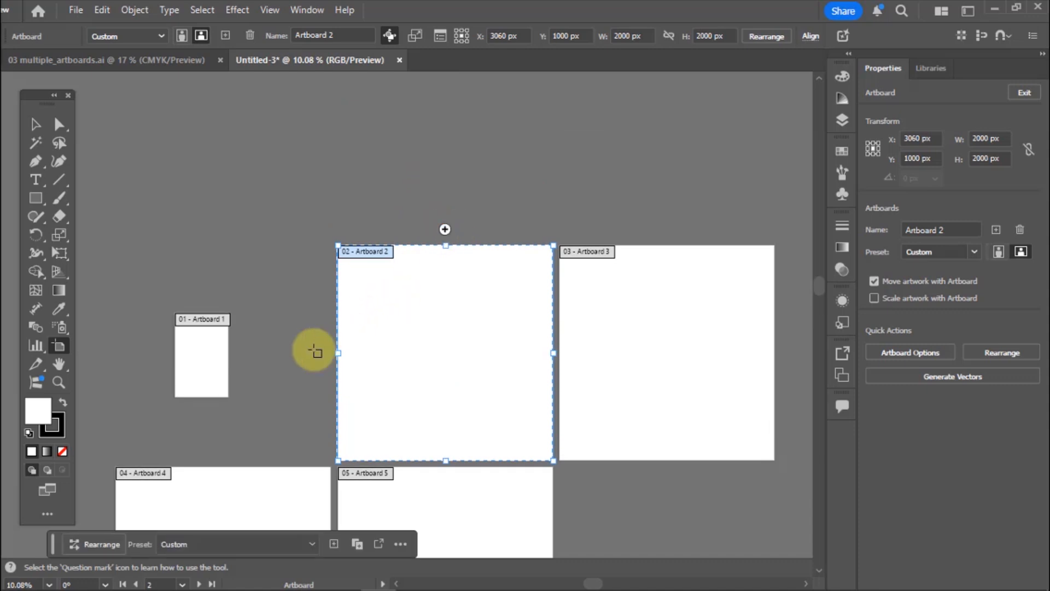
{"action": "left_click", "coordinate": [444, 230]}
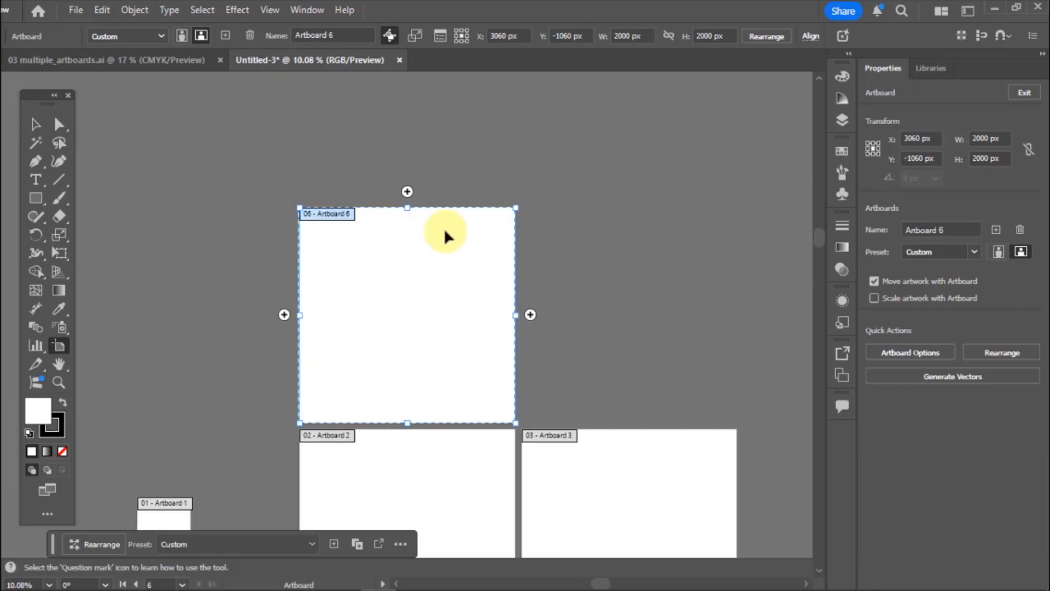
Add another artboard to the right of the newly added sixth artboard
{"action": "scroll", "coordinate": [416, 186], "scroll_direction": "down", "scroll_amount": 1}
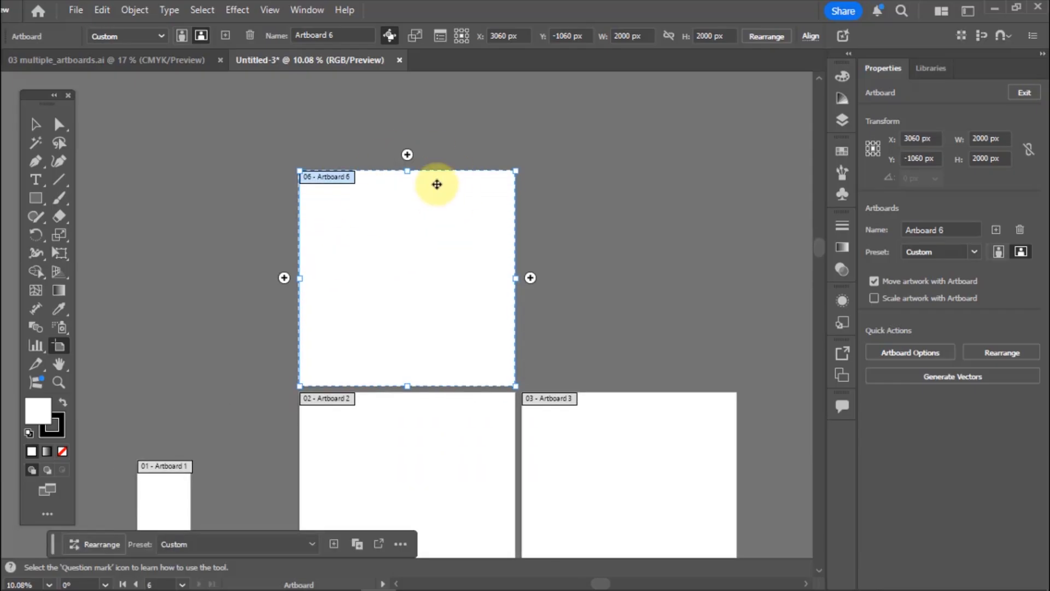
{"action": "mouse_move", "coordinate": [530, 279]}
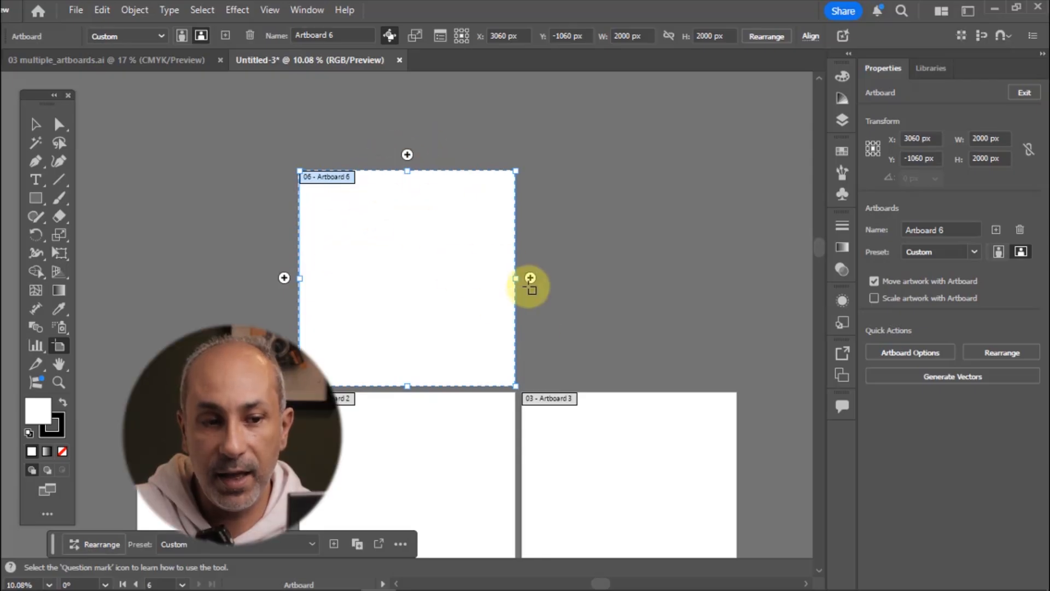
{"action": "left_click", "coordinate": [530, 278]}
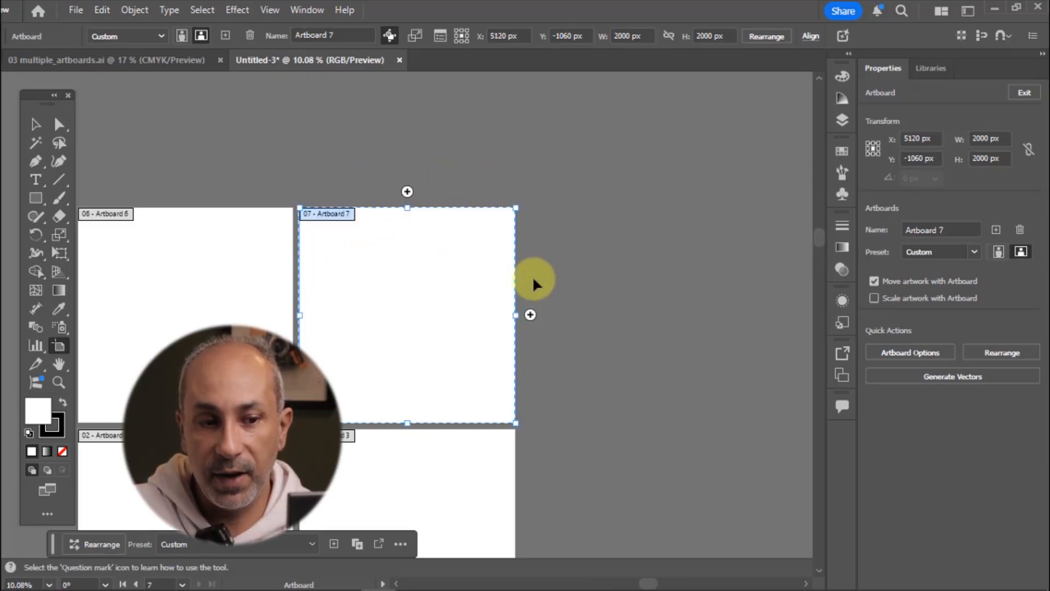
{"action": "scroll", "coordinate": [569, 251], "scroll_direction": "up", "scroll_amount": 3}
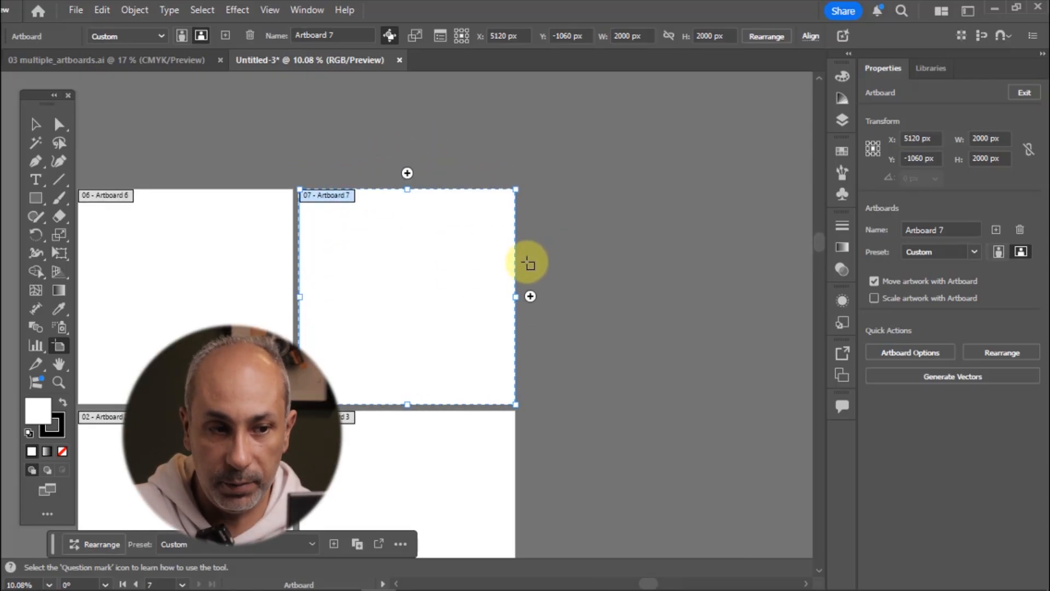
{"action": "left_click_drag", "start_coordinate": [463, 278], "coordinate": [662, 157]}
{"action": "left_click_drag", "start_coordinate": [575, 239], "coordinate": [596, 188]}
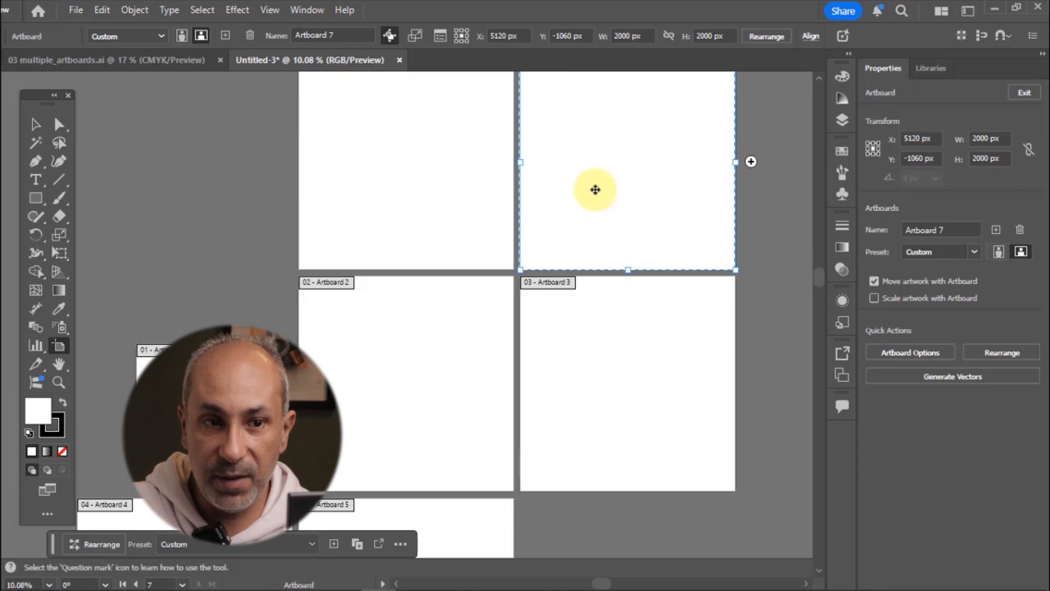
{"action": "scroll", "coordinate": [614, 224], "scroll_direction": "up", "scroll_amount": 2}
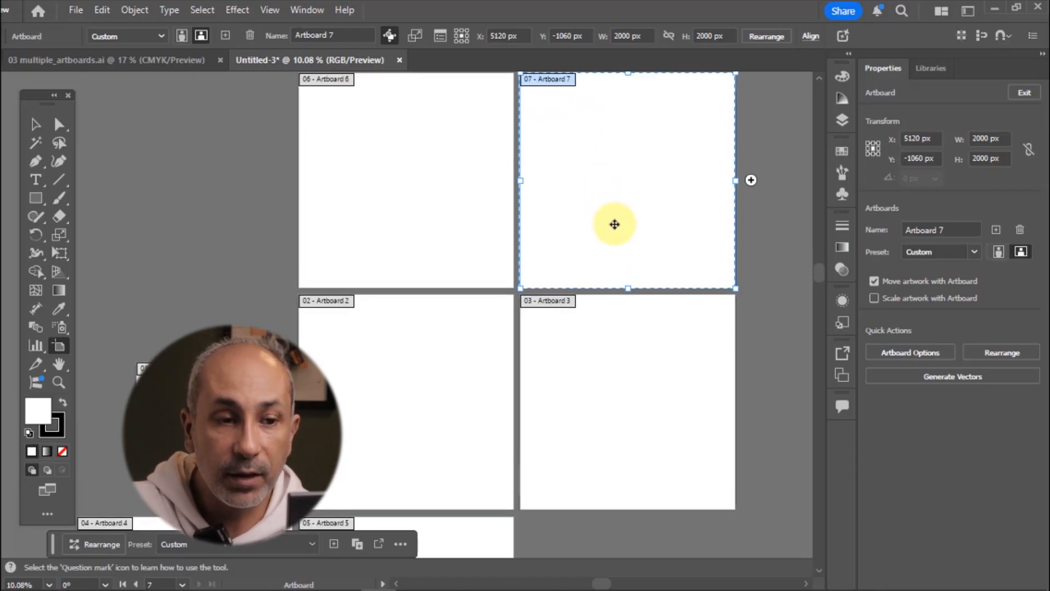
{"action": "scroll", "coordinate": [611, 225], "scroll_direction": "down", "scroll_amount": 2}
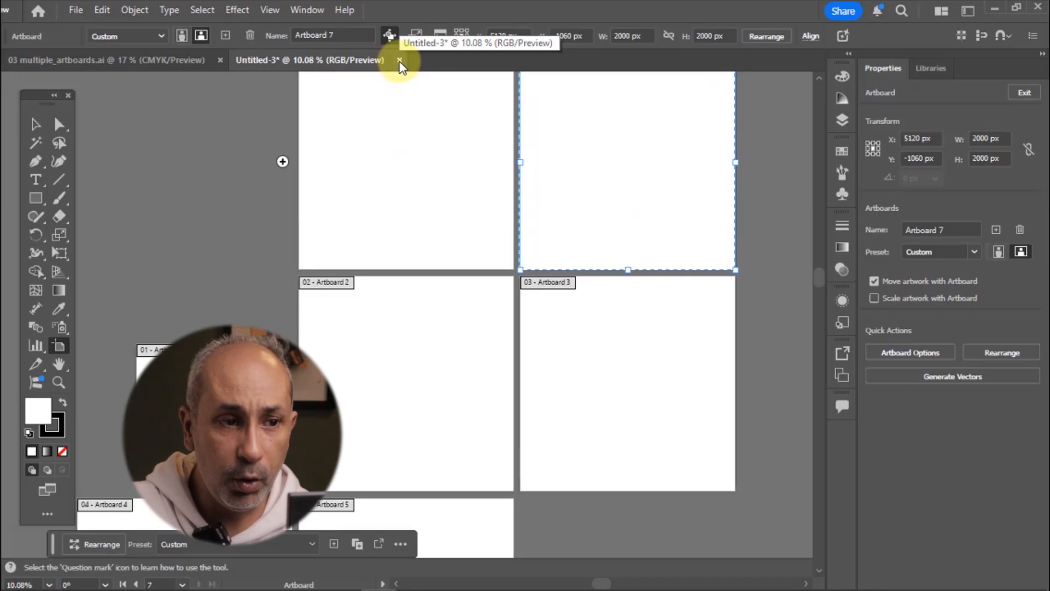
Copy the graphicsgame logo in the multiple-artboards document and paste it onto all artboards
{"action": "right_click", "coordinate": [726, 274]}
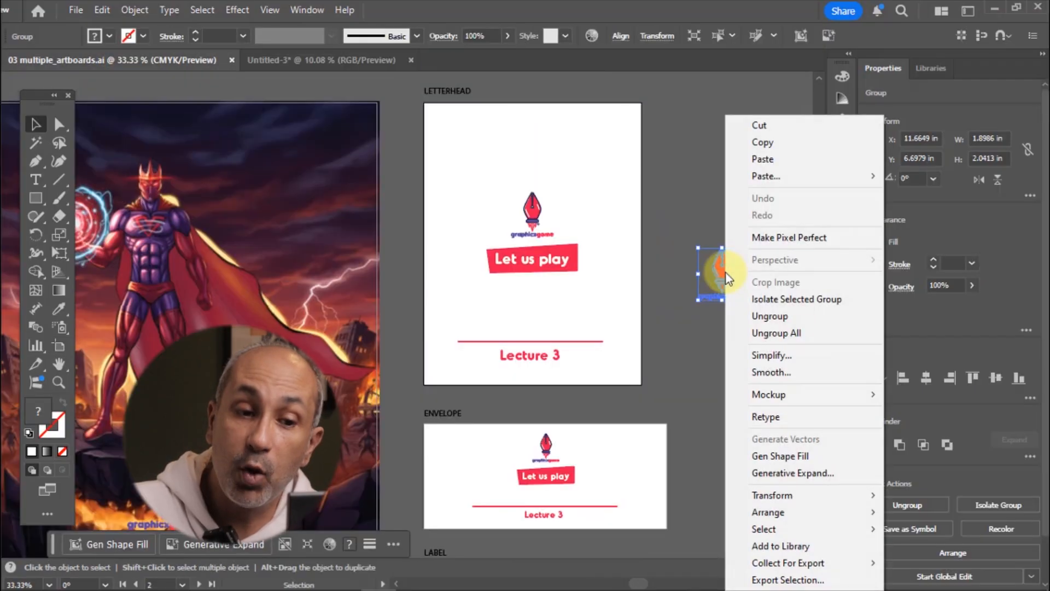
{"action": "left_click", "coordinate": [763, 142]}
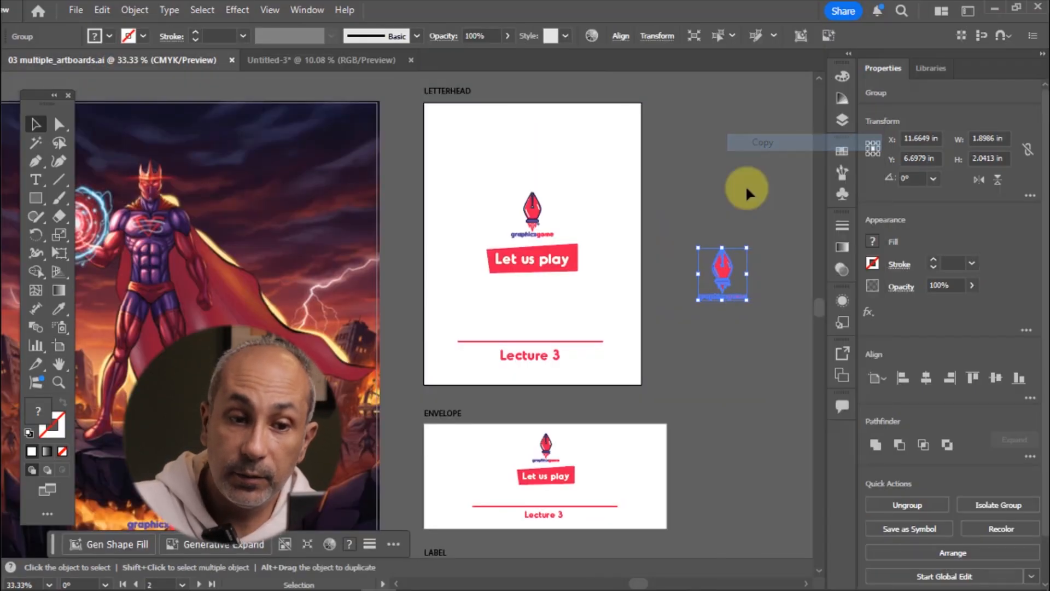
{"action": "left_click", "coordinate": [761, 188]}
{"action": "left_click", "coordinate": [102, 10]}
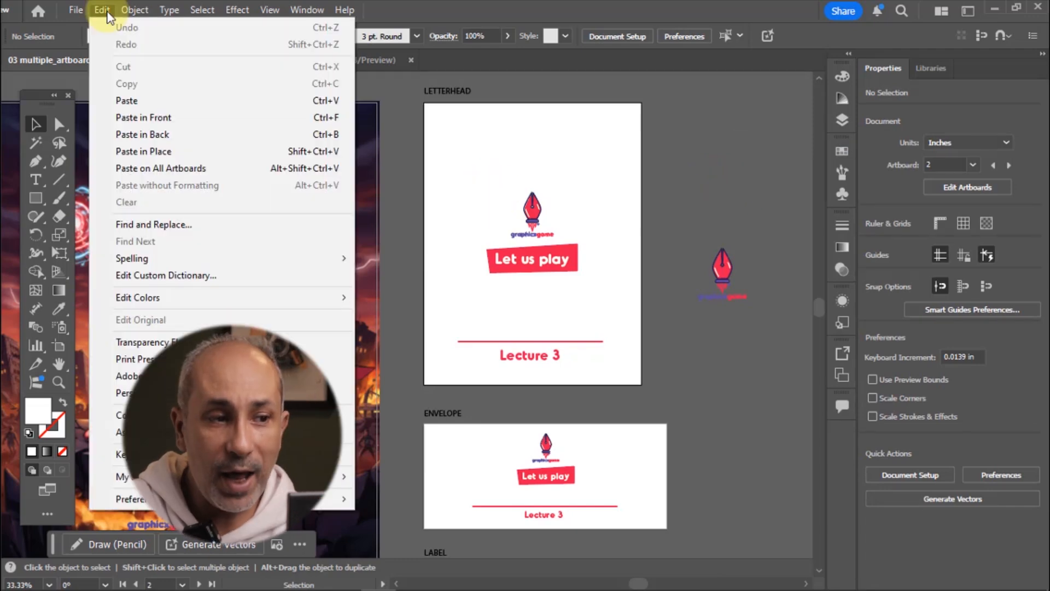
{"action": "left_click", "coordinate": [200, 169]}
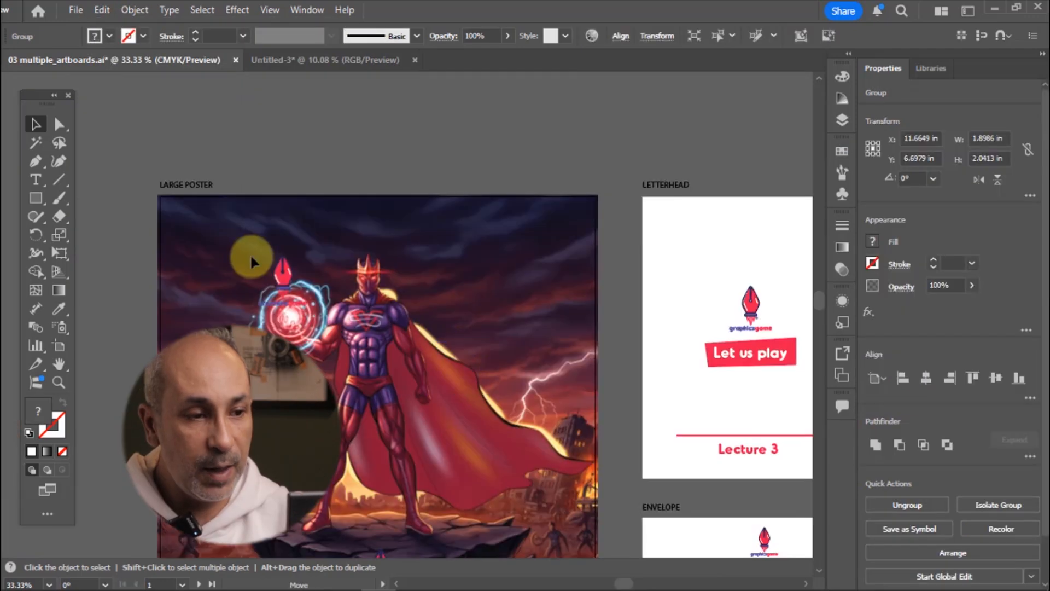
Move the pasted logo slightly within the top-left corner of the large poster artboard
{"action": "left_click_drag", "start_coordinate": [209, 232], "coordinate": [202, 225]}
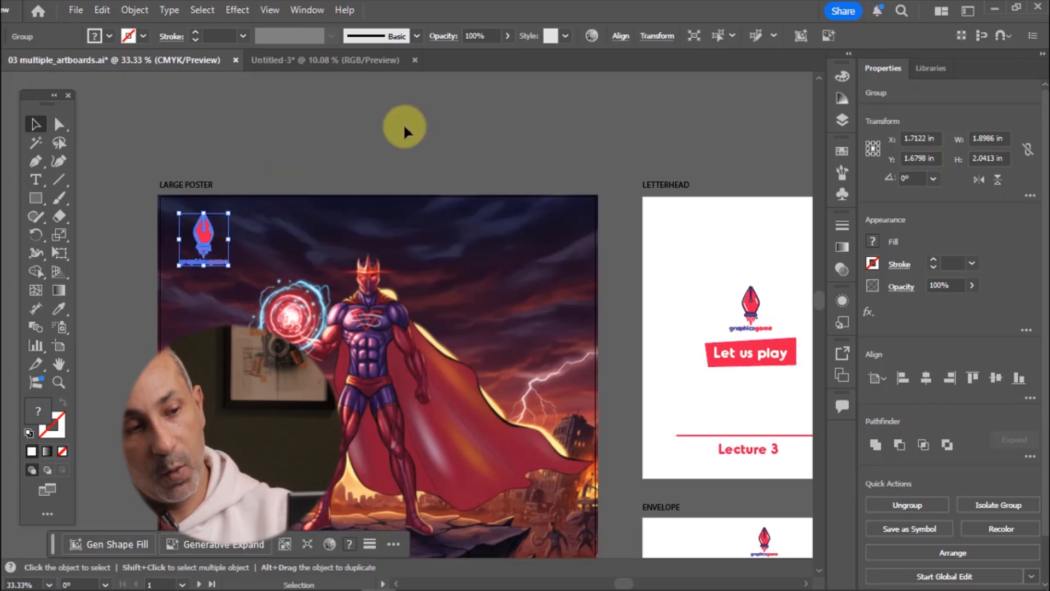
{"action": "key", "text": "a"}
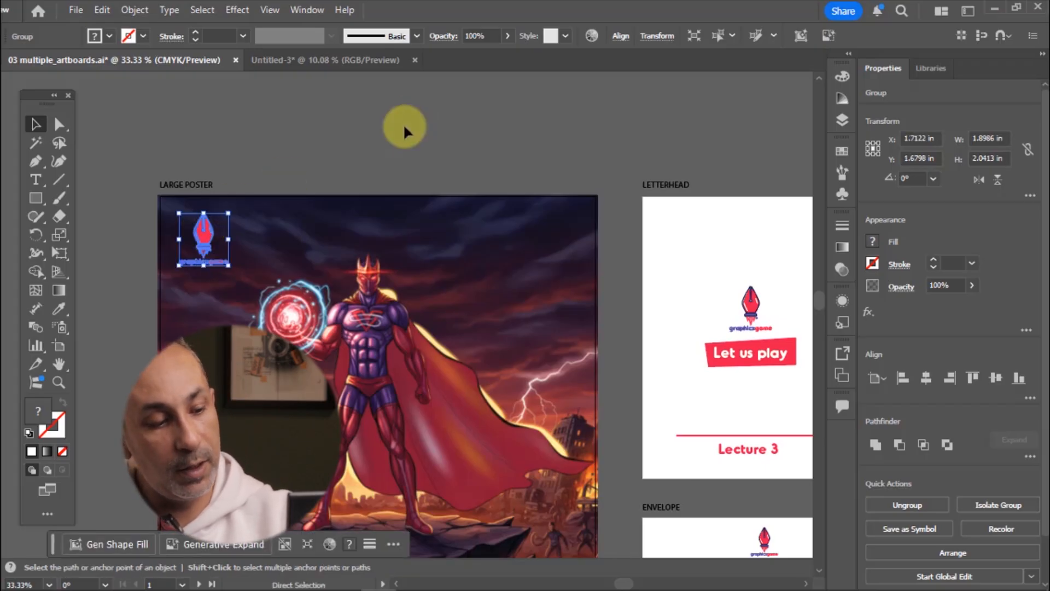
{"action": "key", "text": "v"}
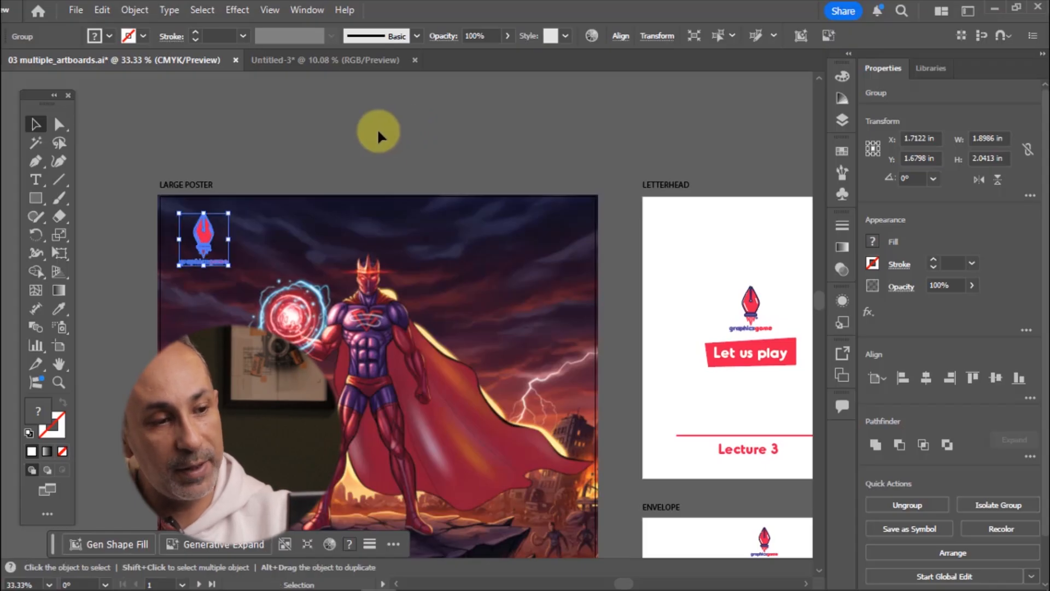
Paste the logo onto all artboards again so each artboard gets a copy in its top-left corner
{"action": "left_click", "coordinate": [100, 13]}
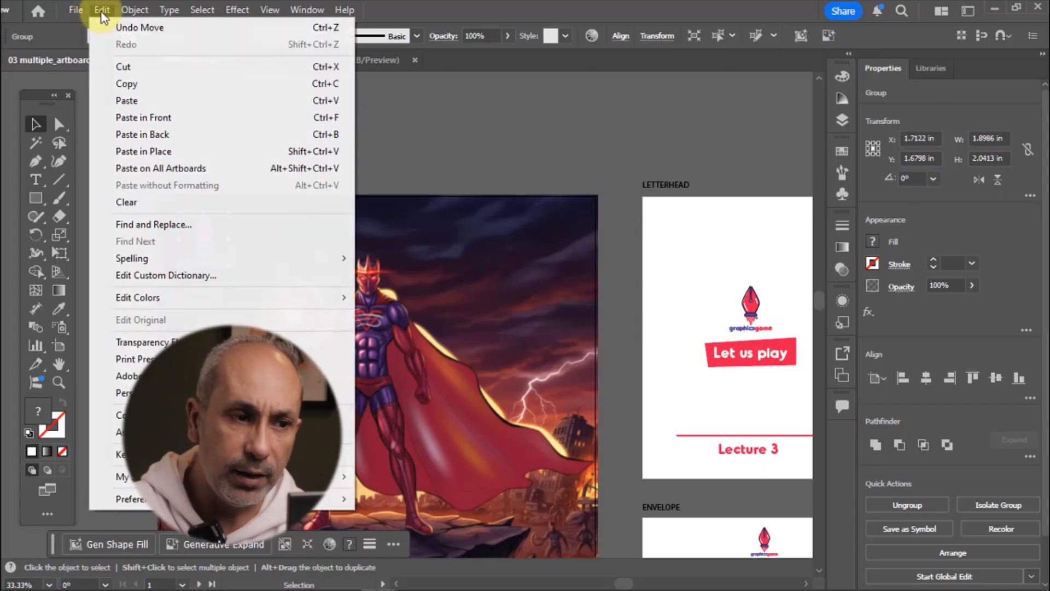
{"action": "left_click", "coordinate": [204, 169]}
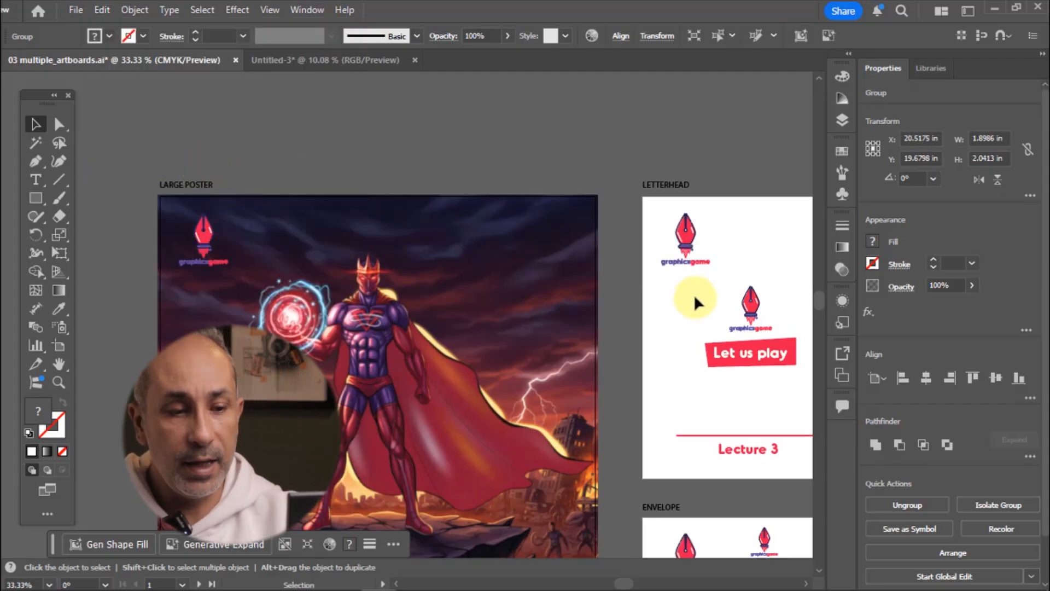
{"action": "left_click_drag", "start_coordinate": [694, 294], "coordinate": [616, 213]}
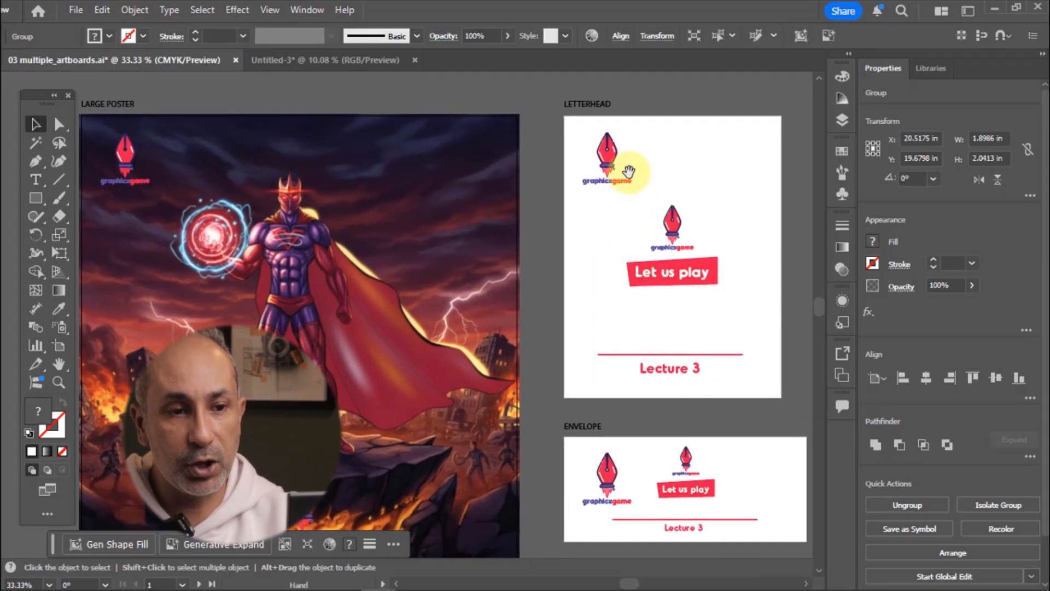
{"action": "left_click_drag", "start_coordinate": [685, 445], "coordinate": [662, 214]}
{"action": "left_click_drag", "start_coordinate": [624, 301], "coordinate": [702, 405]}
{"action": "left_click_drag", "start_coordinate": [651, 212], "coordinate": [647, 252]}
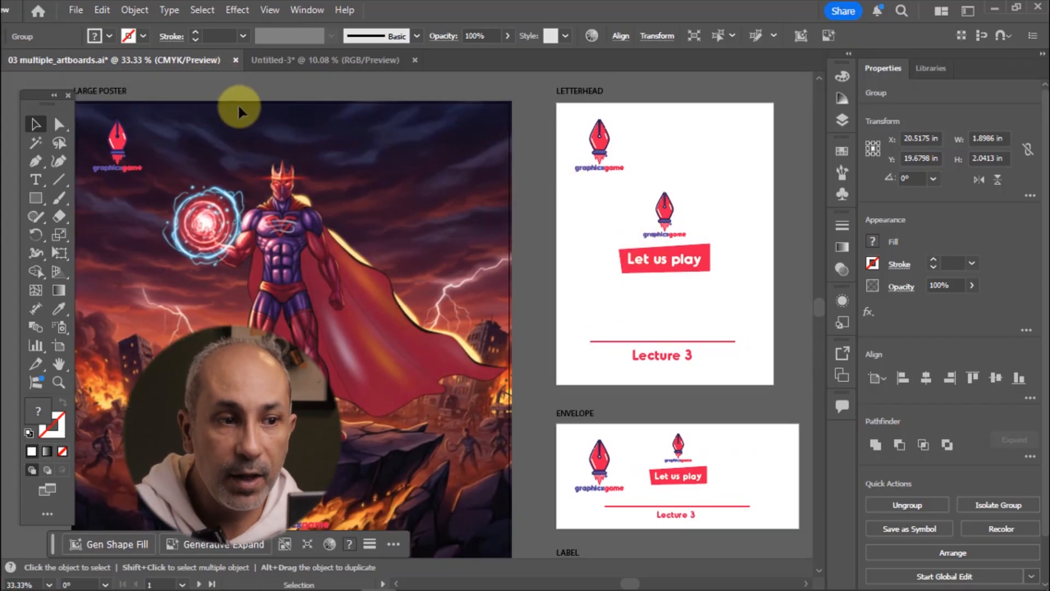
Close the untitled multi-artboard document without saving changes
{"action": "left_click", "coordinate": [308, 61]}
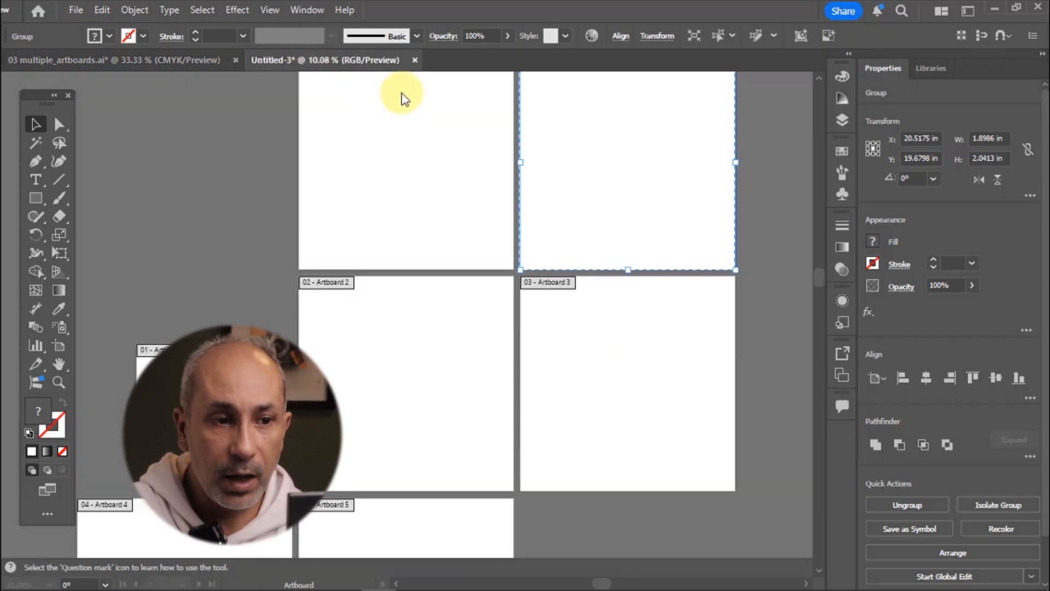
{"action": "key", "text": "ctrl+w"}
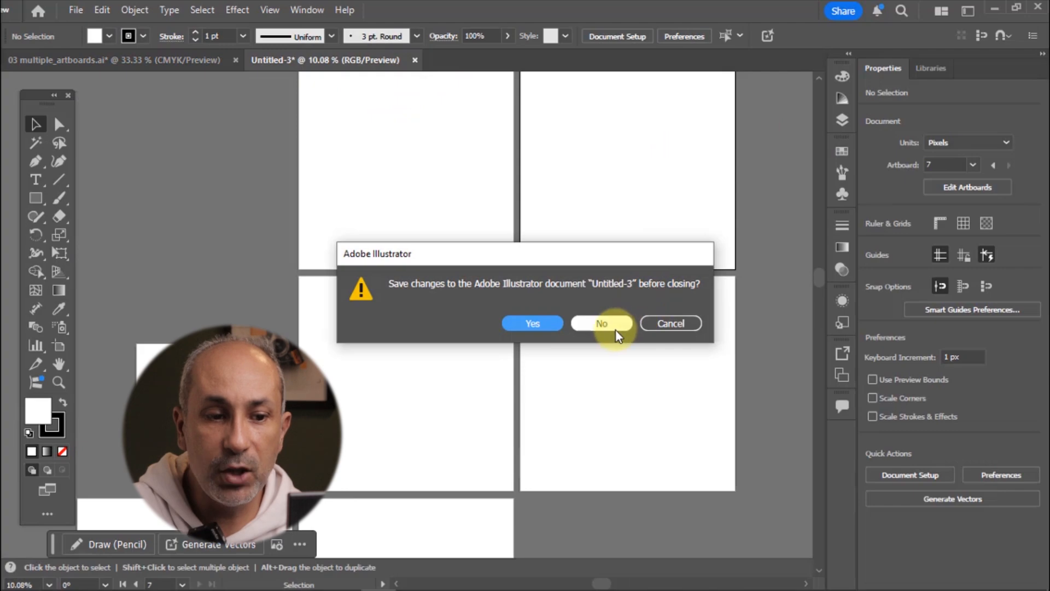
{"action": "left_click", "coordinate": [602, 323]}
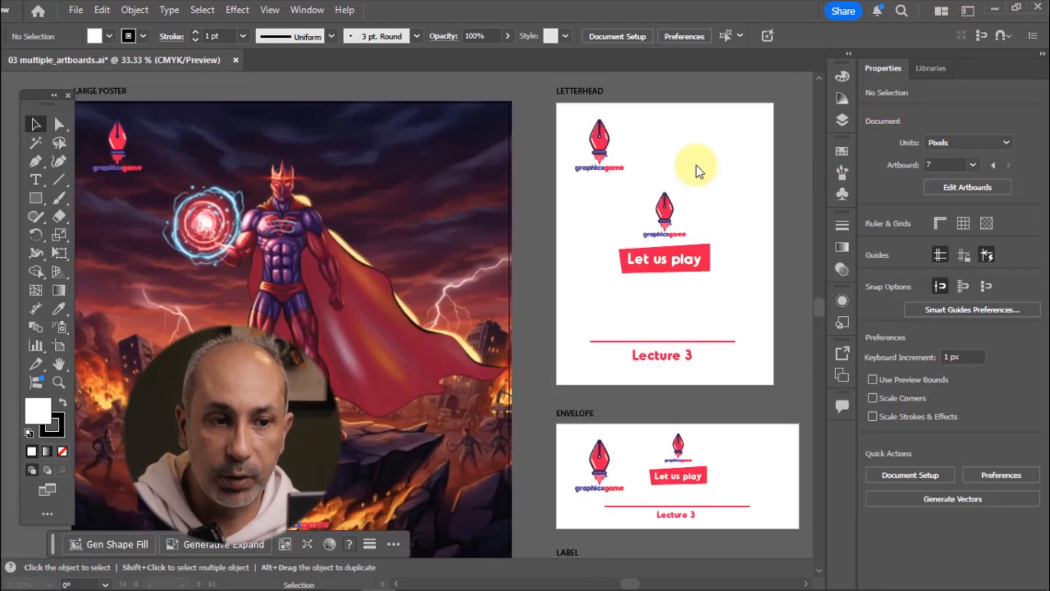
Open the artbords.ai file containing six coloured artboards
{"action": "left_click", "coordinate": [995, 9]}
{"action": "double_click", "coordinate": [362, 232]}
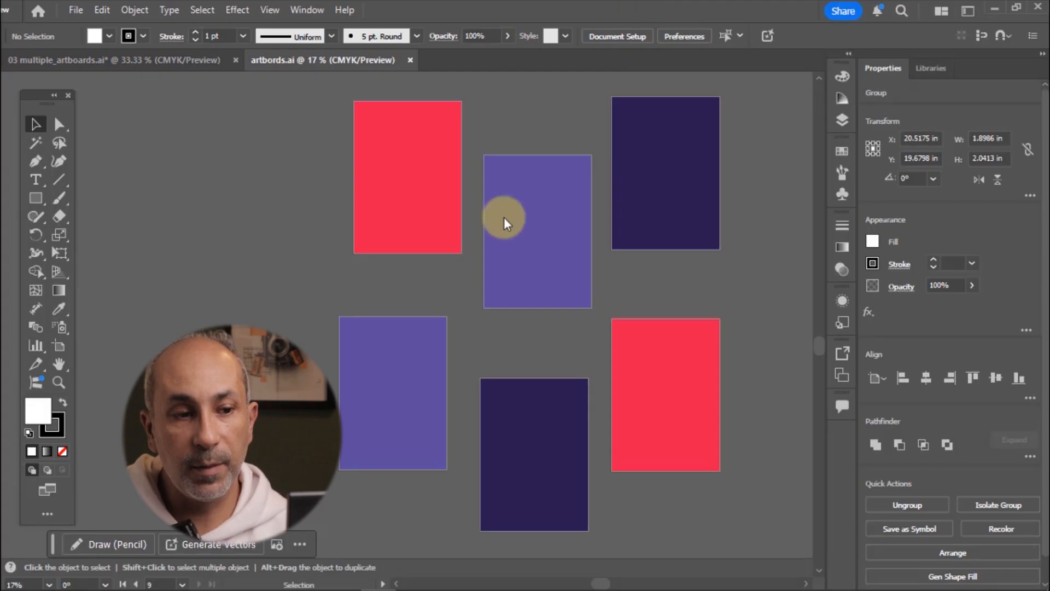
Select the top three artboards with the Artboard tool and vertically center-align them
{"action": "left_click_drag", "start_coordinate": [498, 228], "coordinate": [389, 257]}
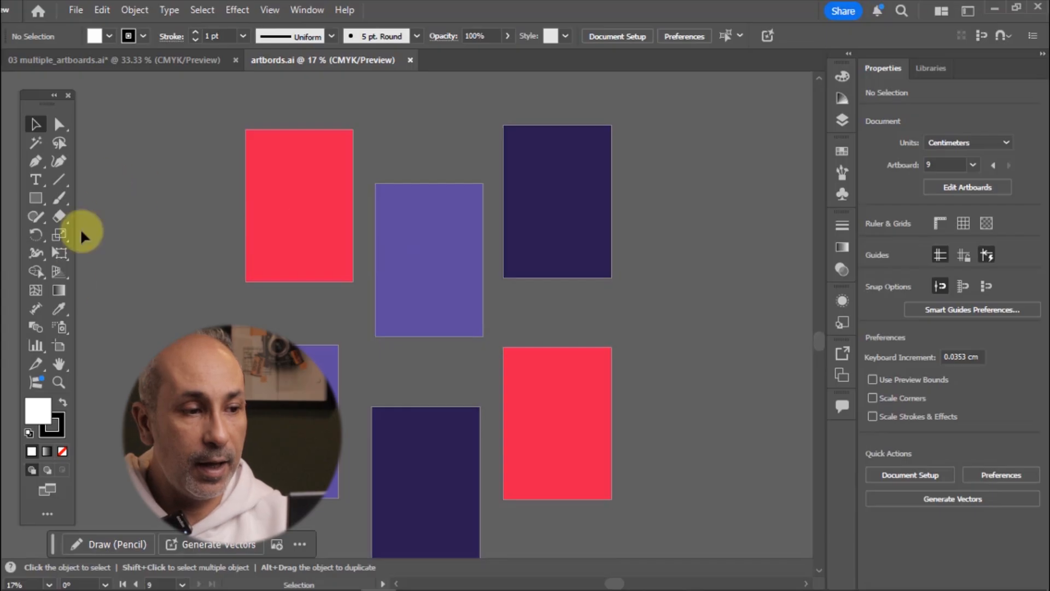
{"action": "left_click", "coordinate": [56, 345]}
{"action": "left_click", "coordinate": [281, 203]}
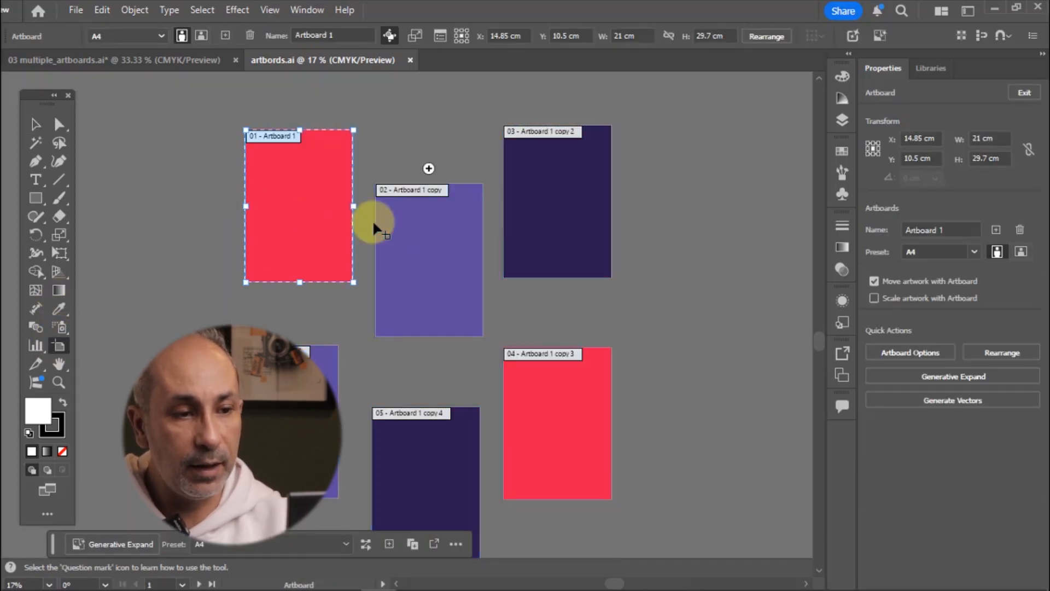
{"action": "left_click", "coordinate": [414, 232], "text": "shift"}
{"action": "left_click", "coordinate": [563, 200], "text": "shift"}
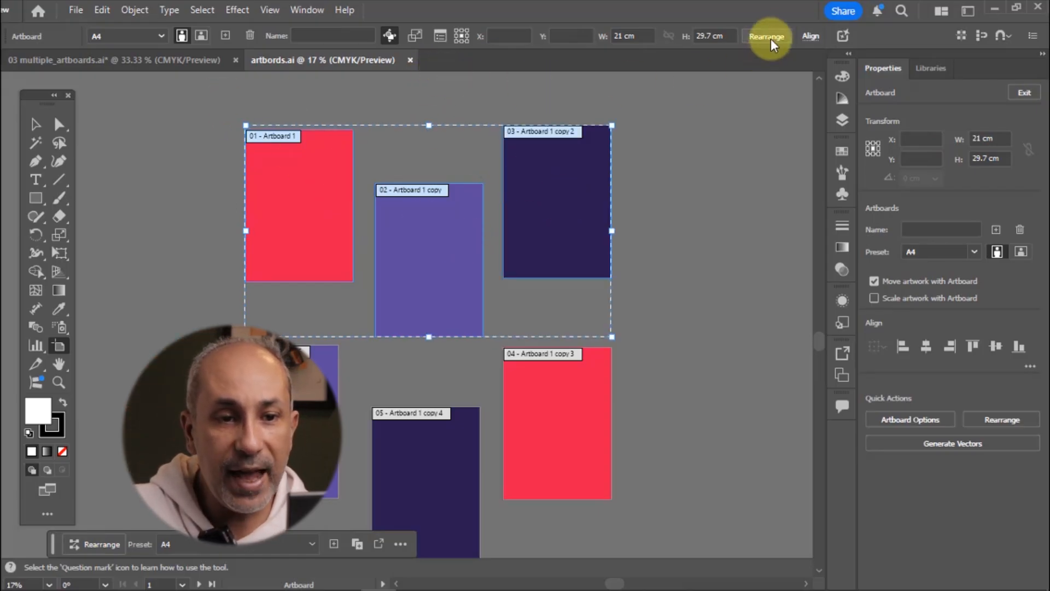
{"action": "left_click", "coordinate": [809, 36]}
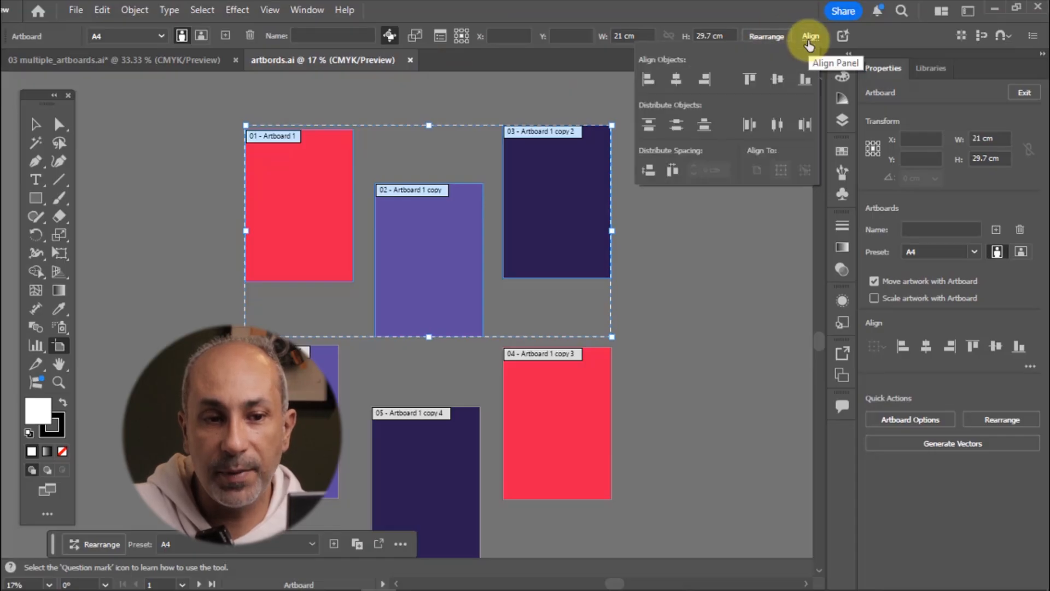
{"action": "left_click", "coordinate": [775, 82]}
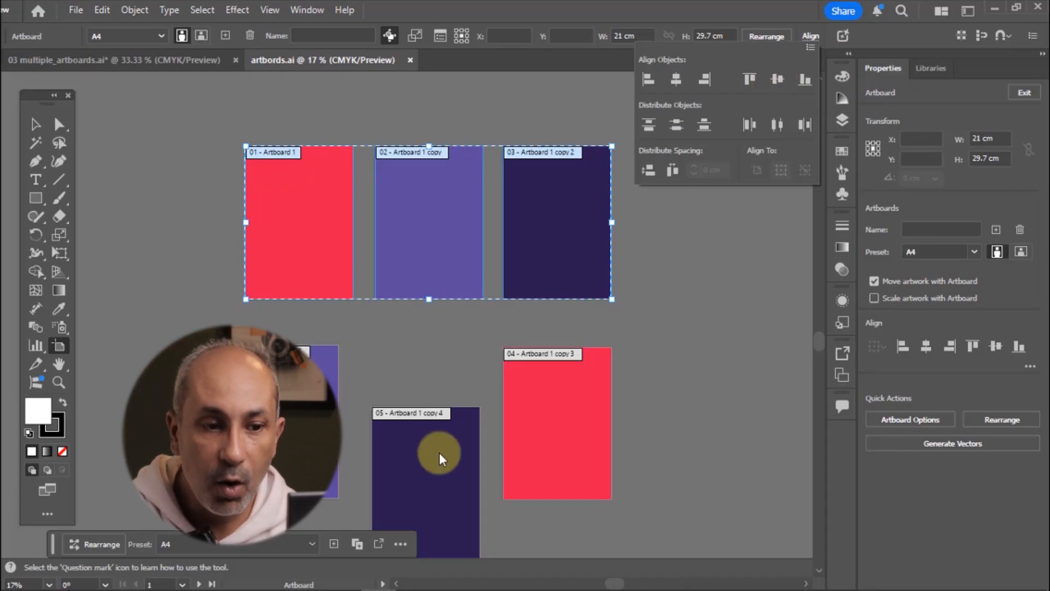
Select the bottom three artboards and vertically center-align them as well
{"action": "left_click", "coordinate": [517, 478]}
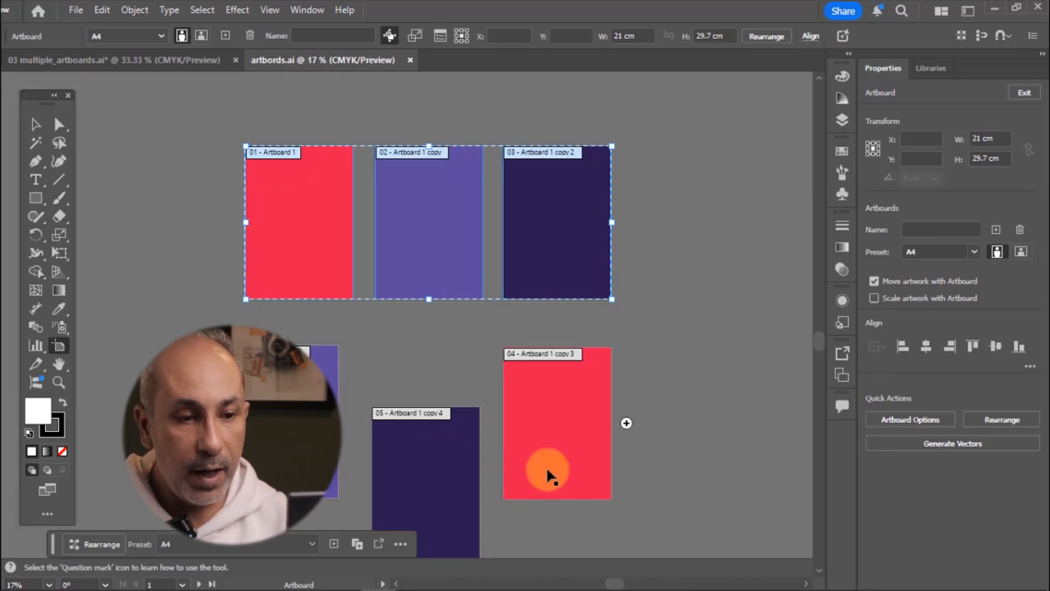
{"action": "left_click", "coordinate": [547, 469]}
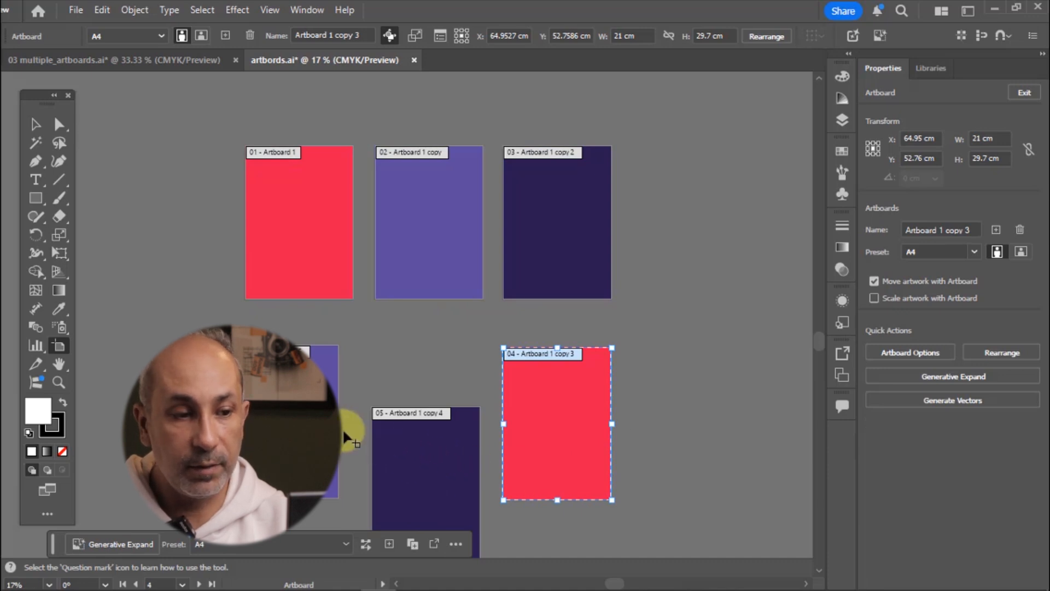
{"action": "left_click", "coordinate": [439, 461], "text": "shift"}
{"action": "left_click", "coordinate": [288, 416], "text": "shift"}
{"action": "scroll", "coordinate": [636, 227], "scroll_direction": "down", "scroll_amount": 1}
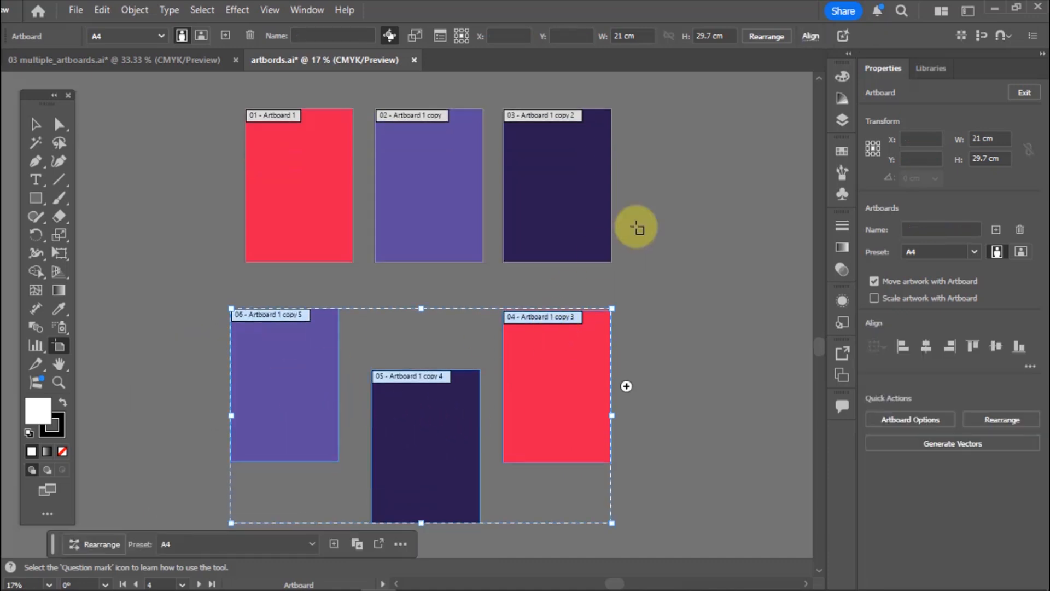
{"action": "left_click", "coordinate": [811, 36]}
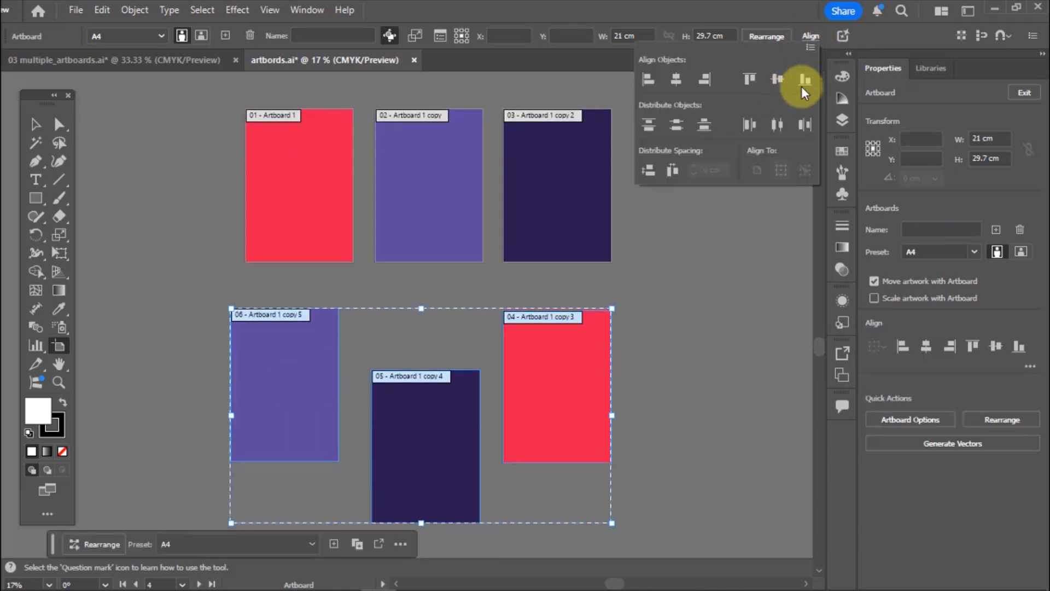
{"action": "left_click", "coordinate": [777, 79]}
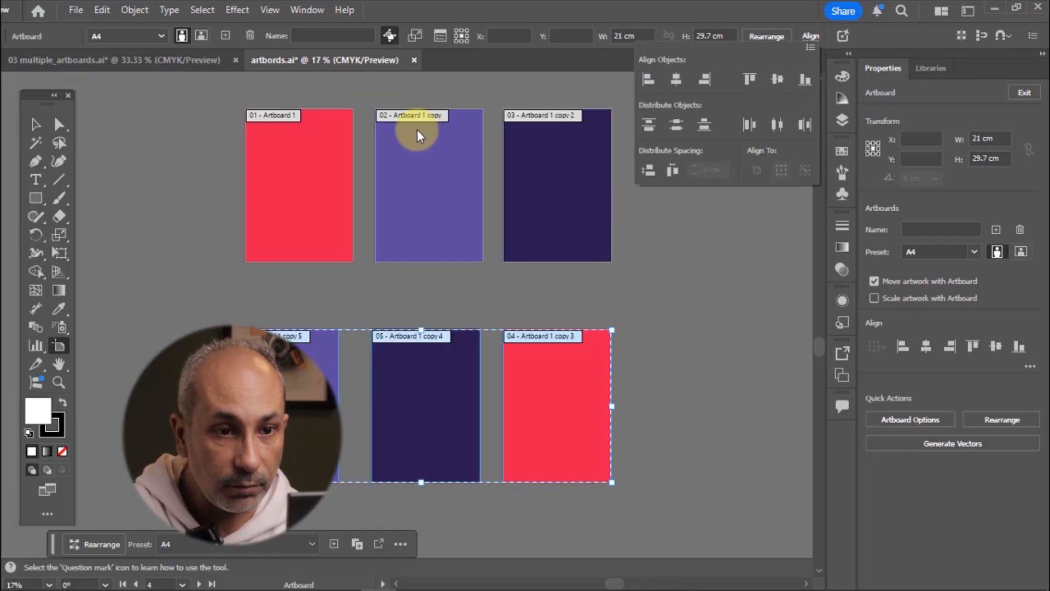
Move artboards 1, 2 and 3 out of line to scattered positions
{"action": "left_click", "coordinate": [283, 158]}
{"action": "left_click_drag", "start_coordinate": [283, 156], "coordinate": [299, 203]}
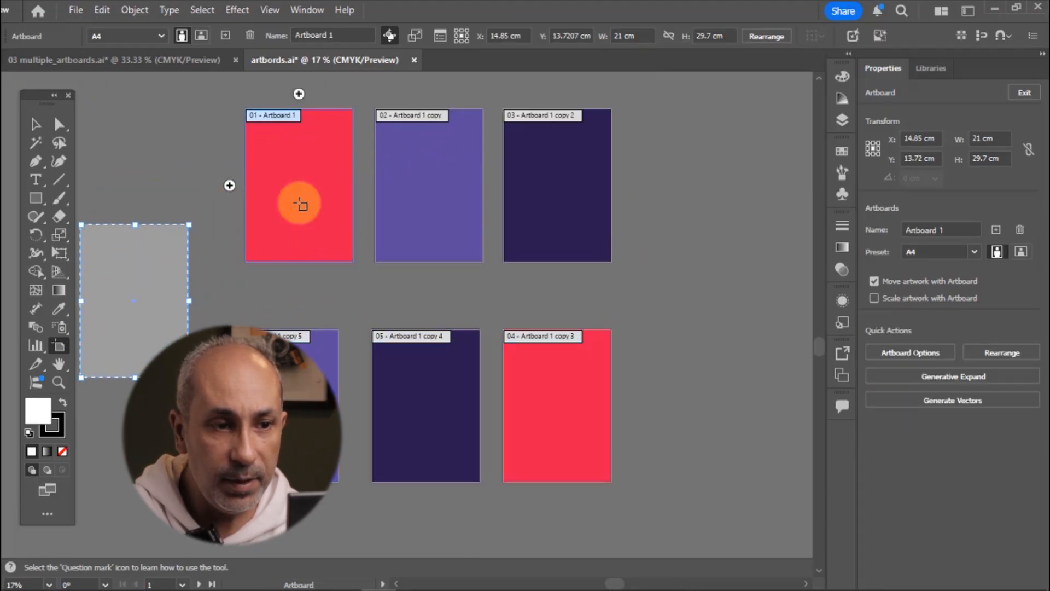
{"action": "left_click_drag", "start_coordinate": [416, 162], "coordinate": [339, 117]}
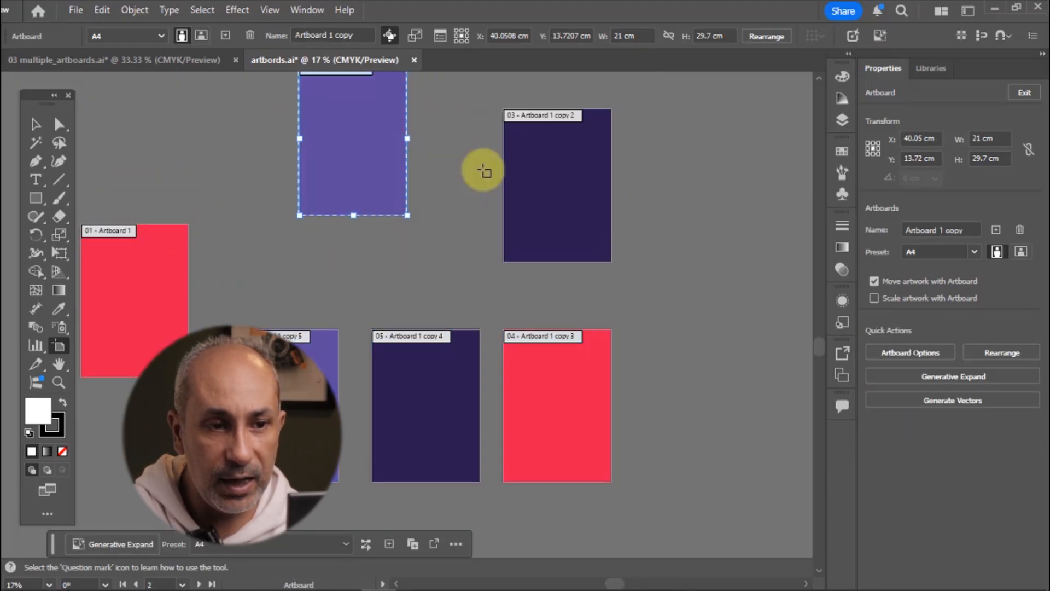
{"action": "left_click_drag", "start_coordinate": [564, 178], "coordinate": [671, 208]}
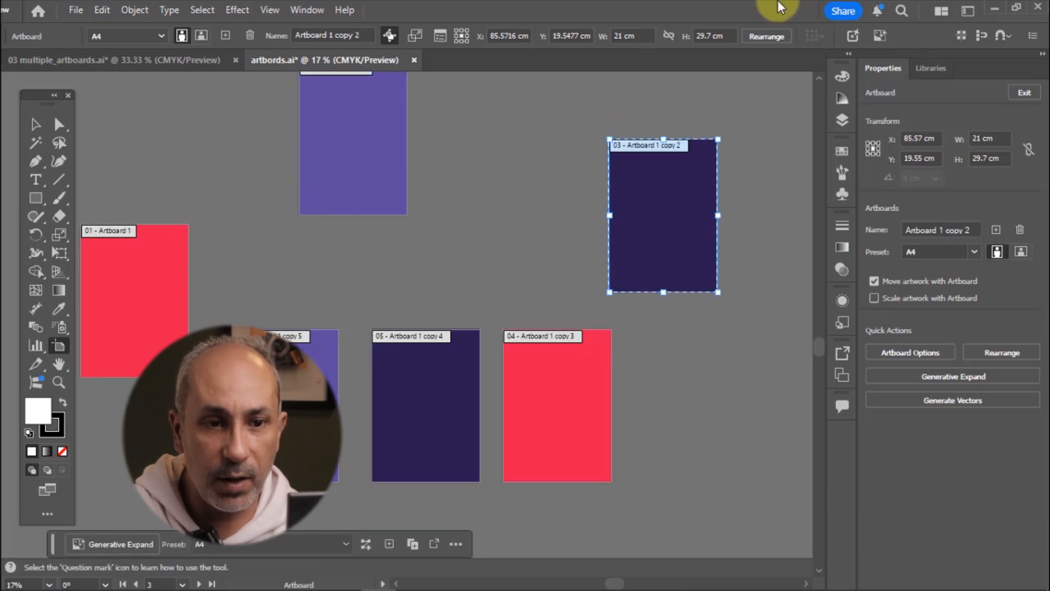
Rearrange all artboards into a single column with Arrange by Column in the Rearrange dialog
{"action": "left_click", "coordinate": [773, 36]}
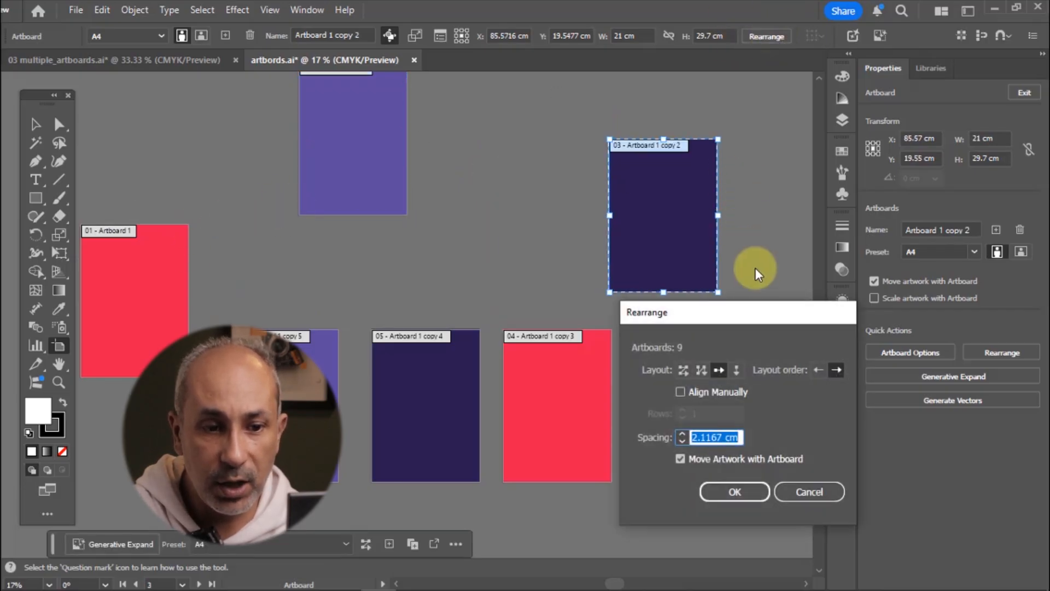
{"action": "left_click_drag", "start_coordinate": [763, 306], "coordinate": [657, 200]}
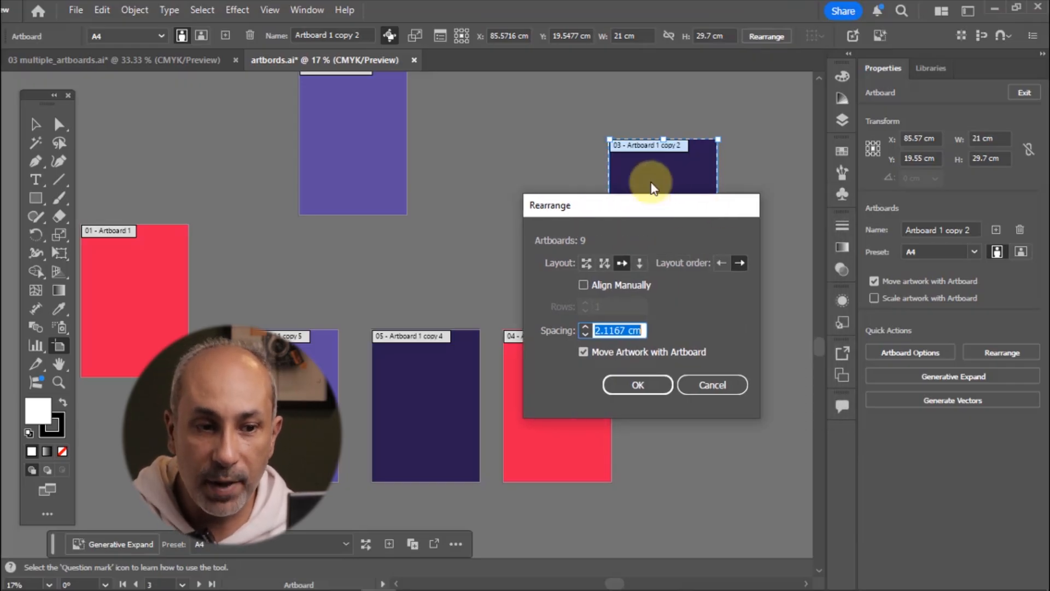
{"action": "left_click_drag", "start_coordinate": [657, 203], "coordinate": [653, 155]}
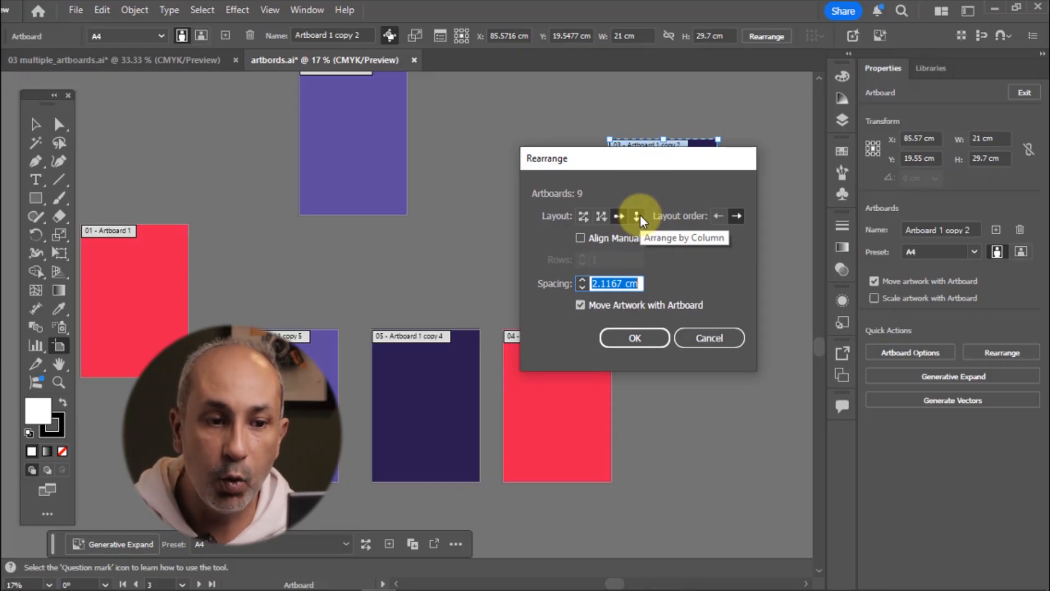
{"action": "left_click", "coordinate": [637, 215]}
{"action": "left_click", "coordinate": [636, 338]}
{"action": "scroll", "coordinate": [628, 214], "scroll_direction": "up", "scroll_amount": 5}
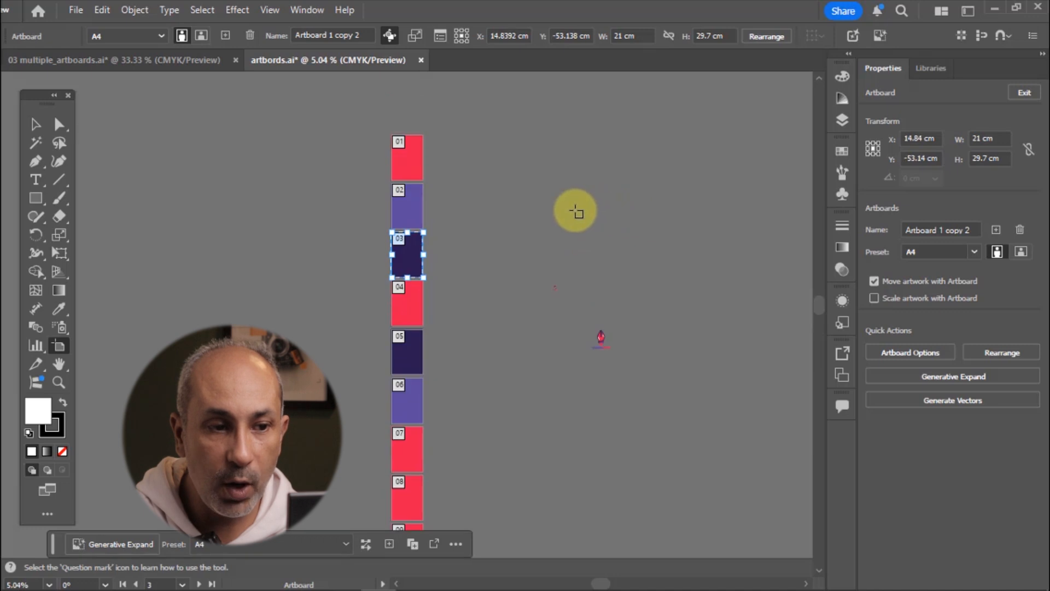
Rearrange all artboards into a Grid by Row layout with 3 columns using the Rearrange dialog
{"action": "scroll", "coordinate": [486, 190], "scroll_direction": "down", "scroll_amount": 8}
{"action": "scroll", "coordinate": [300, 260], "scroll_direction": "down", "scroll_amount": 2}
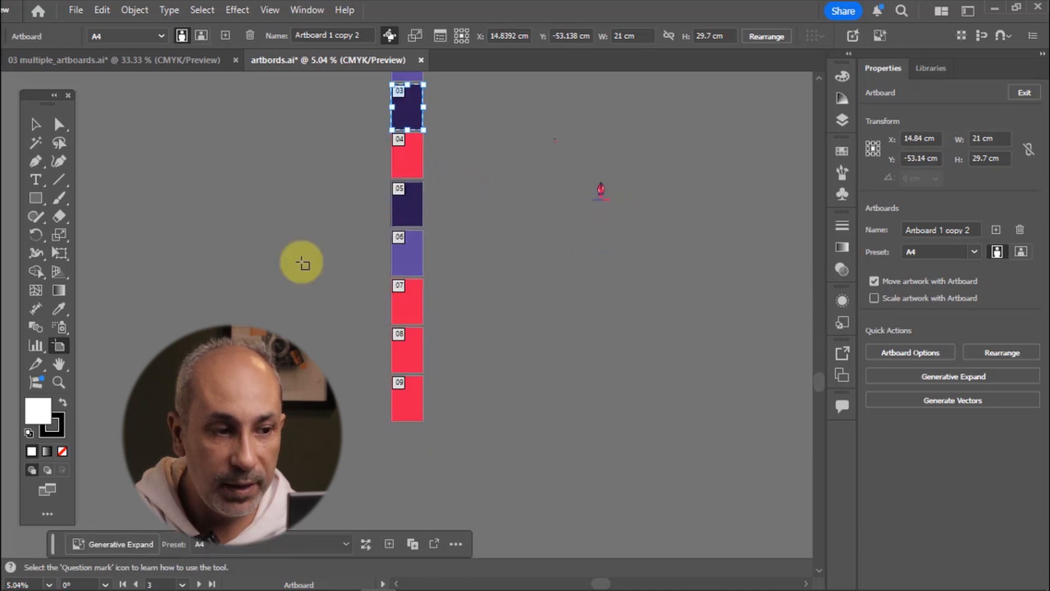
{"action": "scroll", "coordinate": [300, 260], "scroll_direction": "up", "scroll_amount": 2}
{"action": "left_click", "coordinate": [59, 382]}
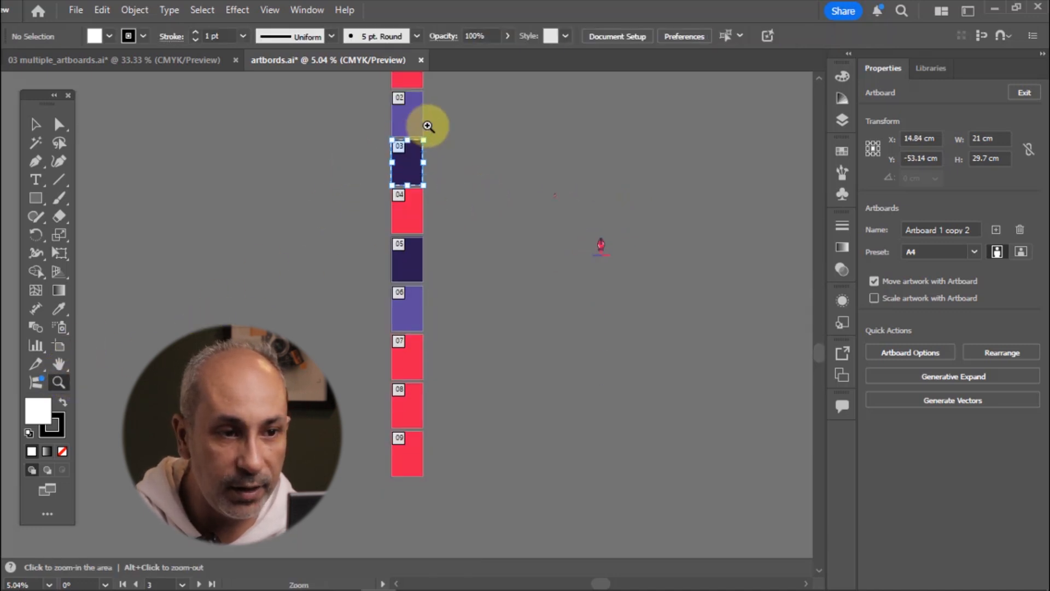
{"action": "left_click", "coordinate": [401, 230]}
{"action": "left_click", "coordinate": [306, 247]}
{"action": "left_click", "coordinate": [34, 125]}
{"action": "left_click", "coordinate": [57, 346]}
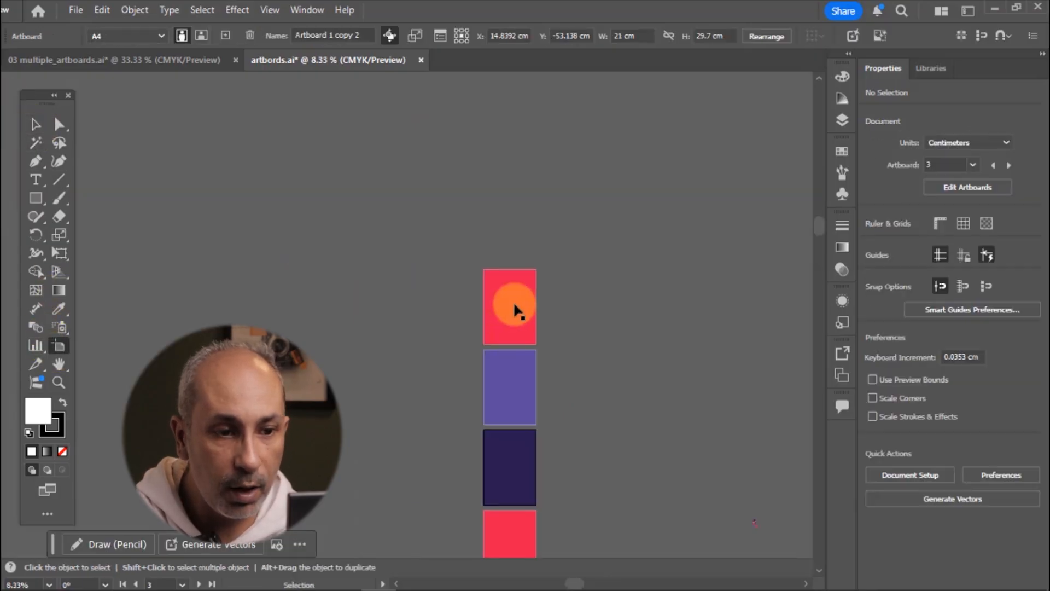
{"action": "left_click", "coordinate": [513, 310]}
{"action": "scroll", "coordinate": [513, 304], "scroll_direction": "down", "scroll_amount": 8}
{"action": "left_click", "coordinate": [511, 335]}
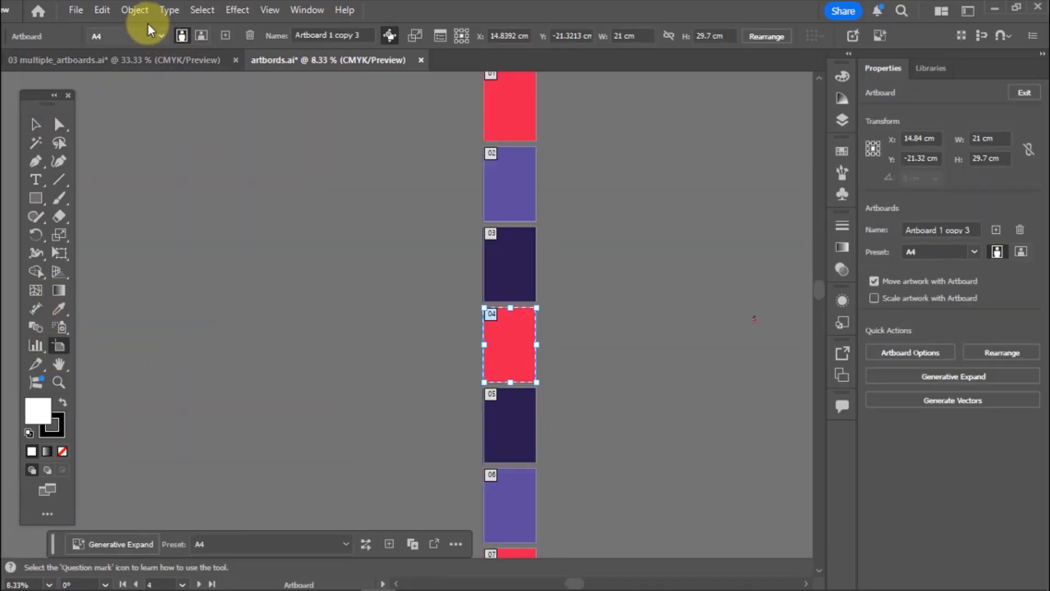
{"action": "left_click", "coordinate": [136, 10]}
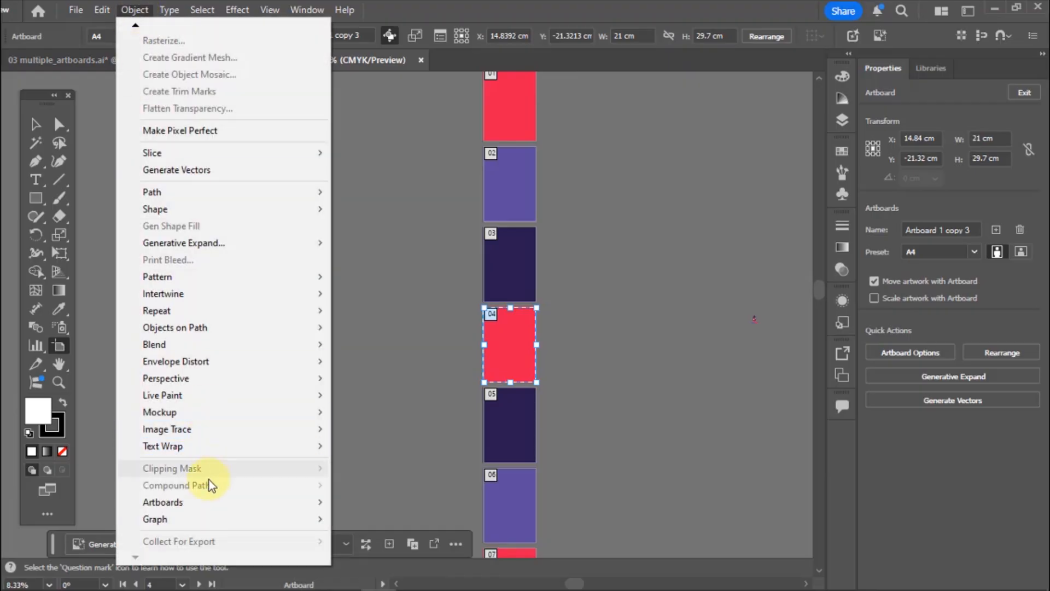
{"action": "mouse_move", "coordinate": [199, 507]}
{"action": "left_click", "coordinate": [407, 525]}
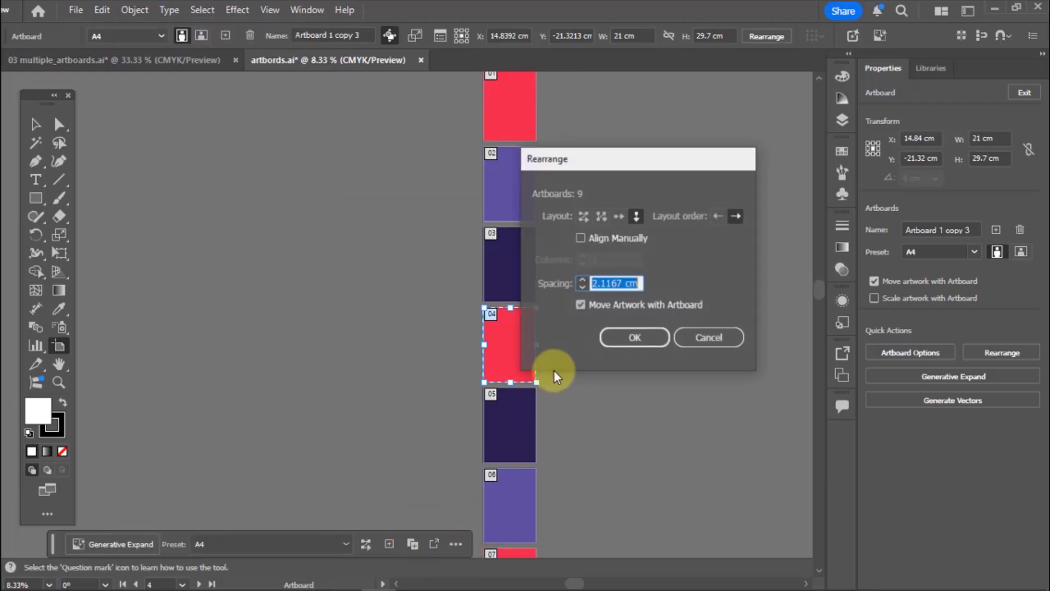
{"action": "left_click_drag", "start_coordinate": [680, 158], "coordinate": [536, 158]}
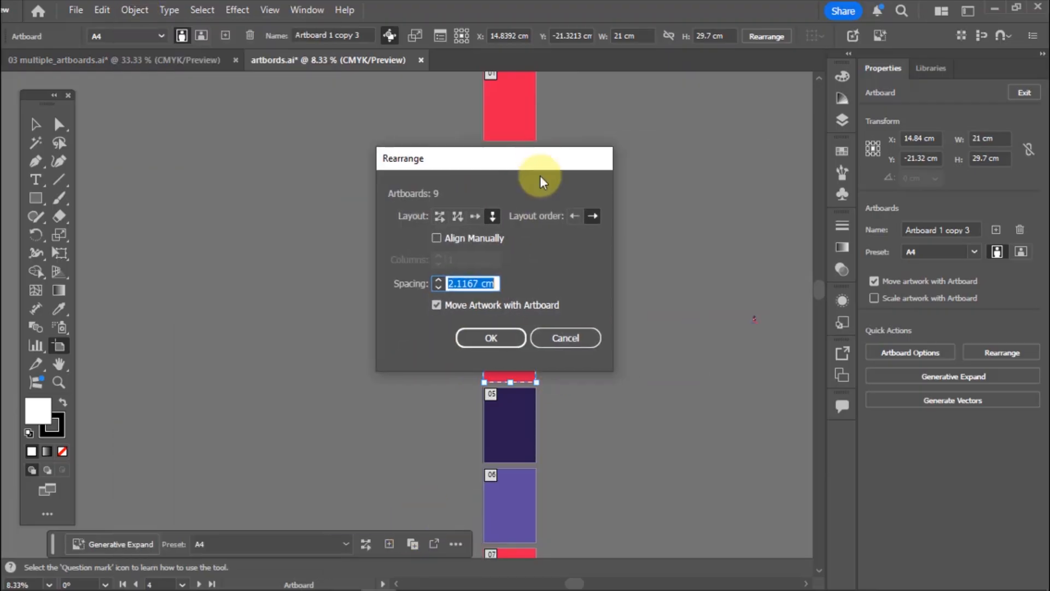
{"action": "left_click", "coordinate": [479, 222]}
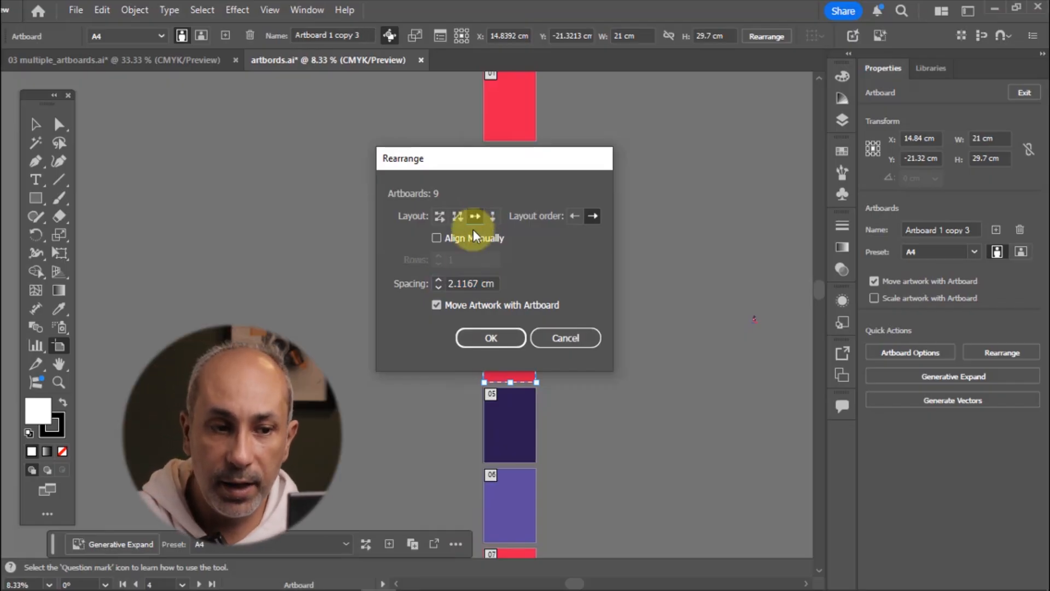
{"action": "left_click", "coordinate": [438, 219]}
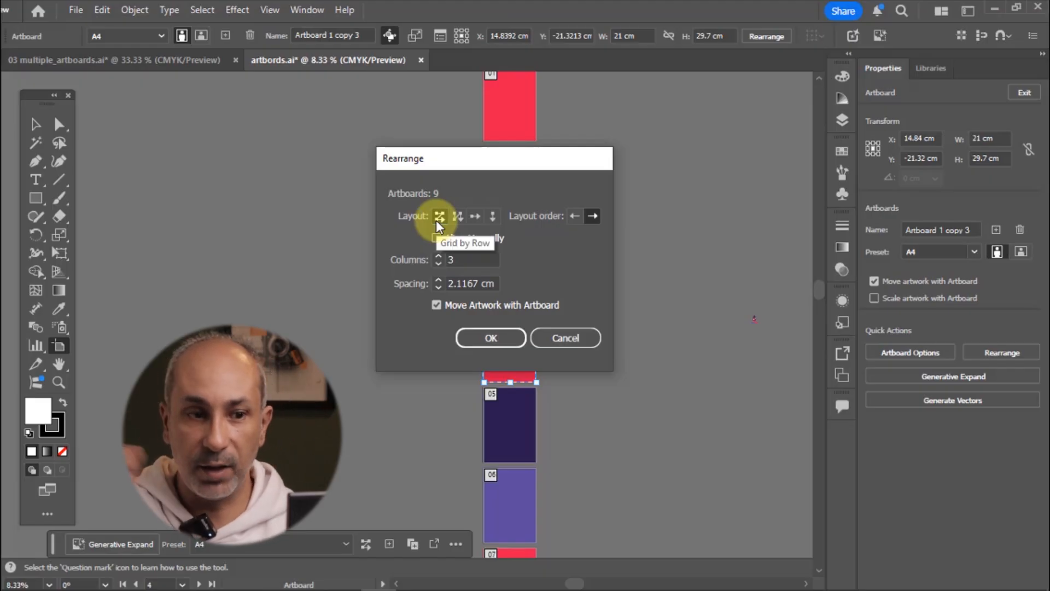
{"action": "left_click", "coordinate": [471, 336]}
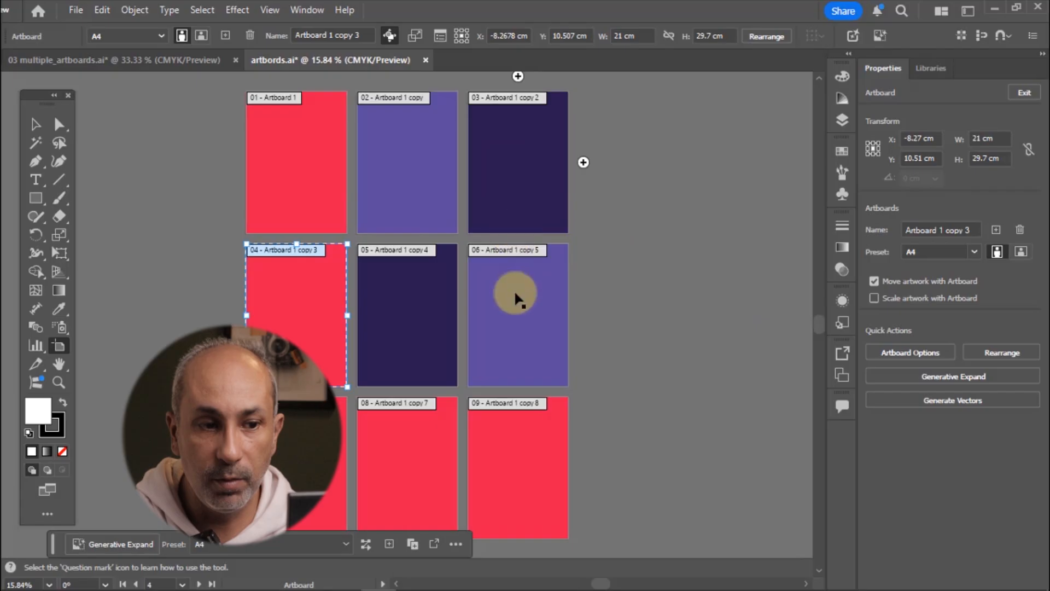
{"action": "scroll", "coordinate": [533, 313], "scroll_direction": "down", "scroll_amount": 1}
{"action": "scroll", "coordinate": [525, 306], "scroll_direction": "up", "scroll_amount": 2}
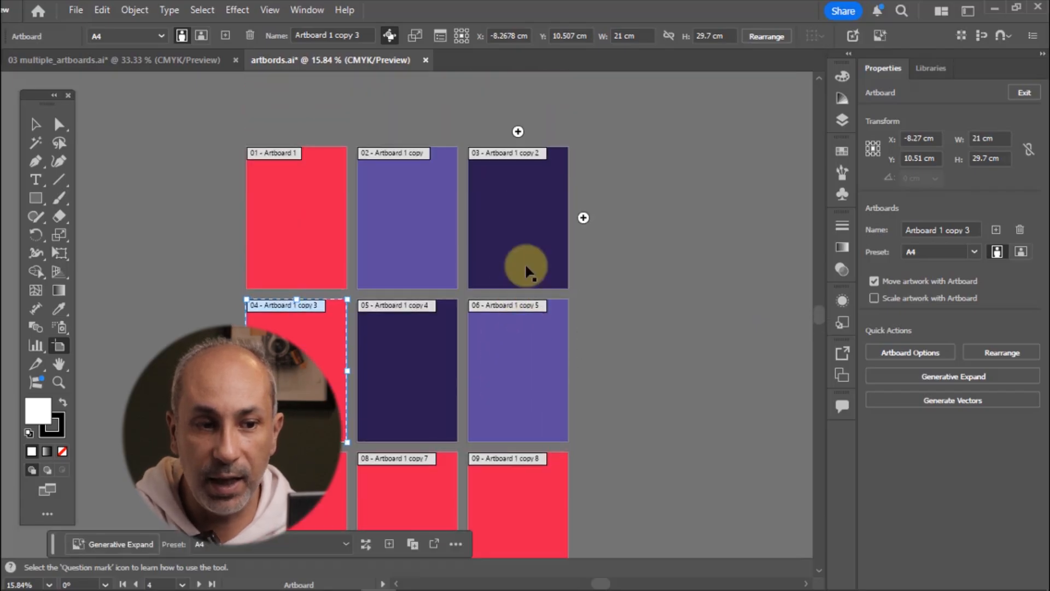
{"action": "scroll", "coordinate": [527, 265], "scroll_direction": "down", "scroll_amount": 1}
{"action": "scroll", "coordinate": [525, 265], "scroll_direction": "up", "scroll_amount": 2}
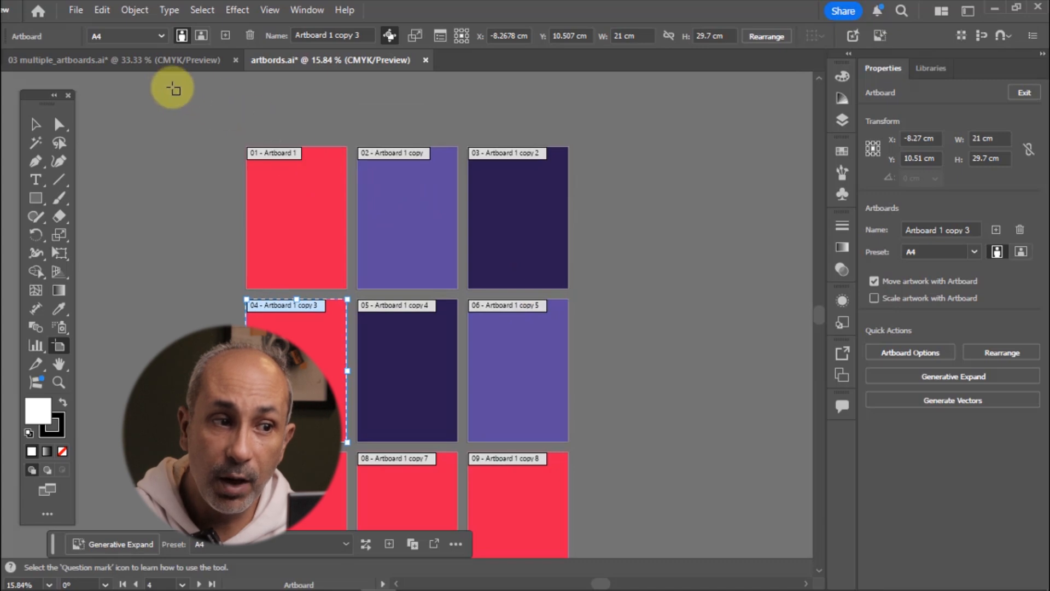
Switch to the 03 multiple_artboards document and browse its artboards and artwork
{"action": "left_click", "coordinate": [139, 61]}
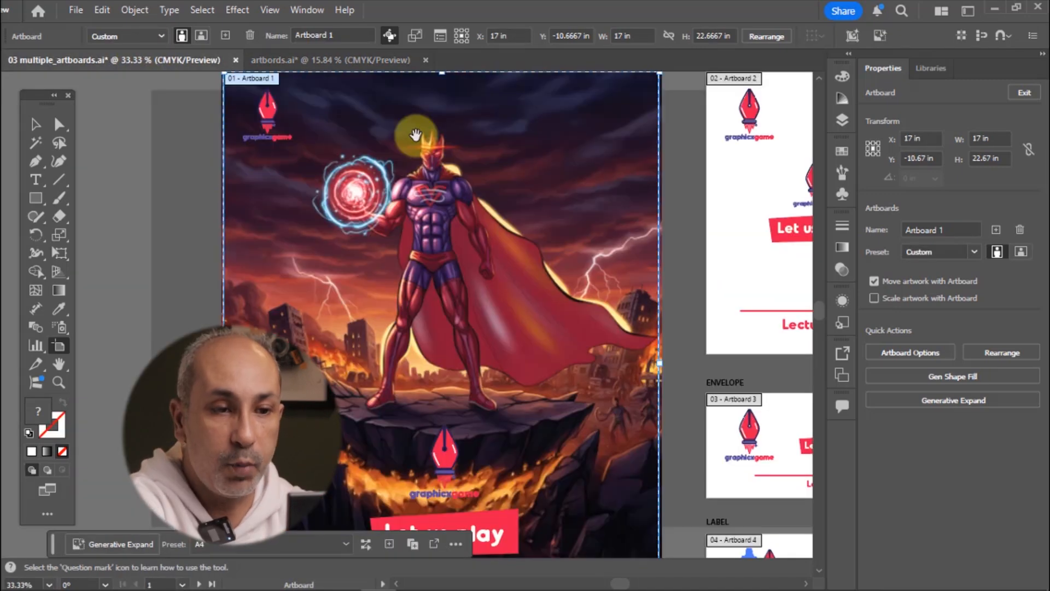
{"action": "key", "text": "minus"}
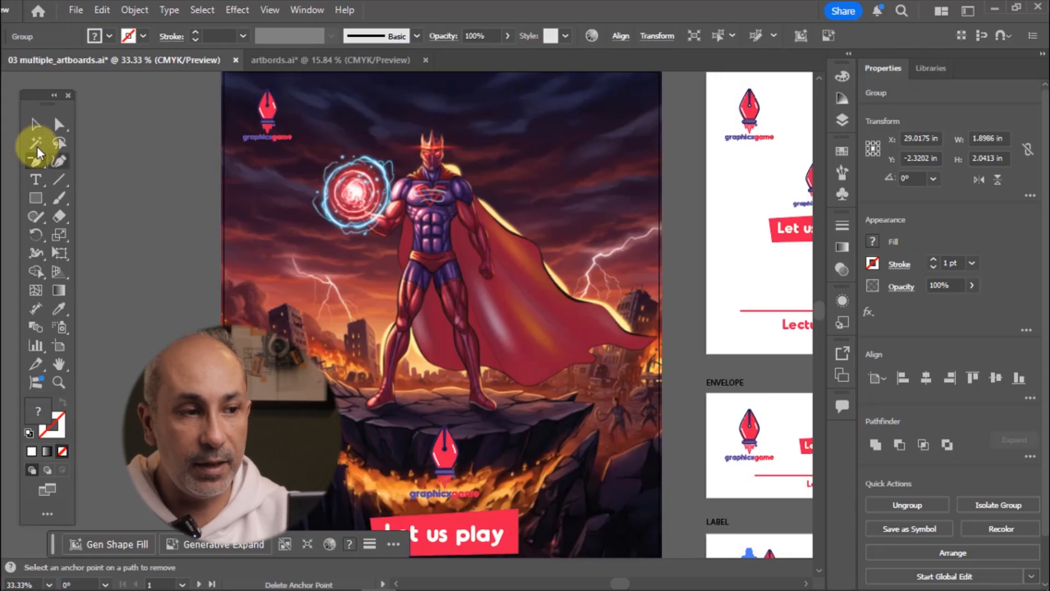
{"action": "left_click", "coordinate": [30, 124]}
{"action": "left_click_drag", "start_coordinate": [576, 251], "coordinate": [376, 228]}
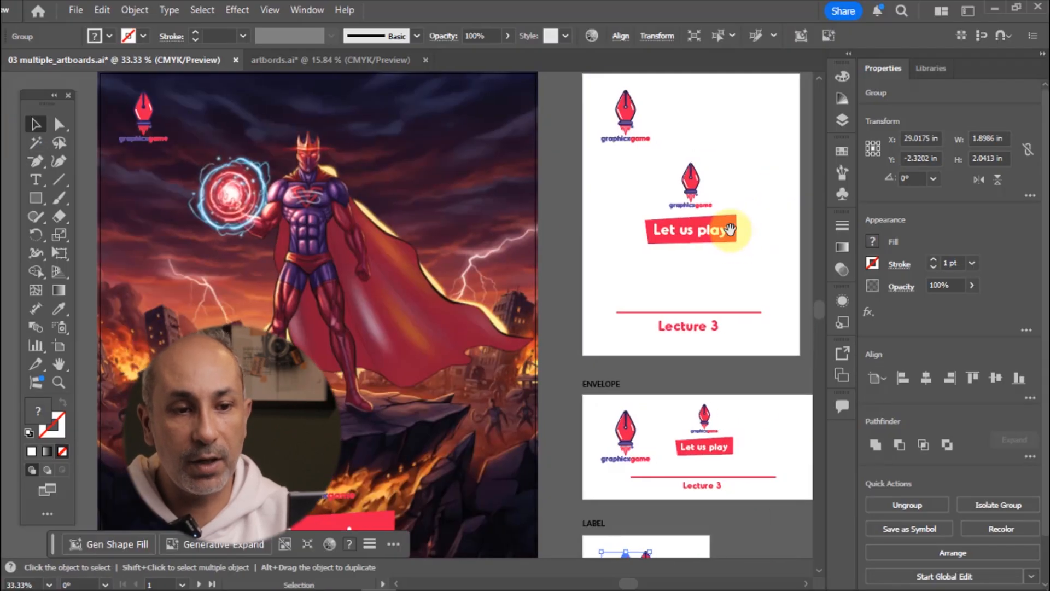
{"action": "left_click_drag", "start_coordinate": [730, 230], "coordinate": [599, 254]}
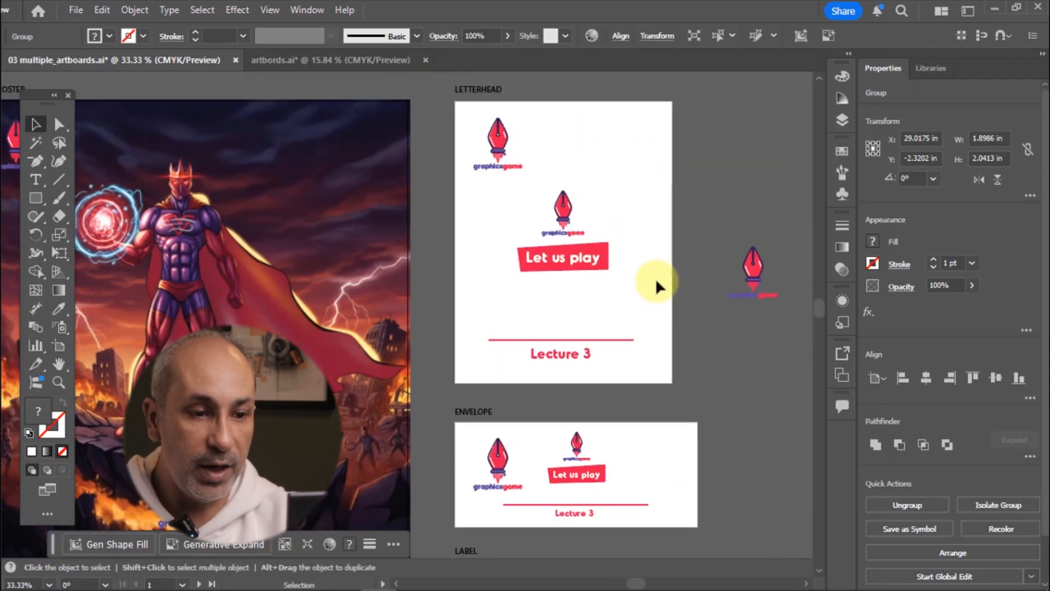
{"action": "scroll", "coordinate": [655, 279], "scroll_direction": "down", "scroll_amount": 5}
{"action": "left_click_drag", "start_coordinate": [641, 306], "coordinate": [713, 299]}
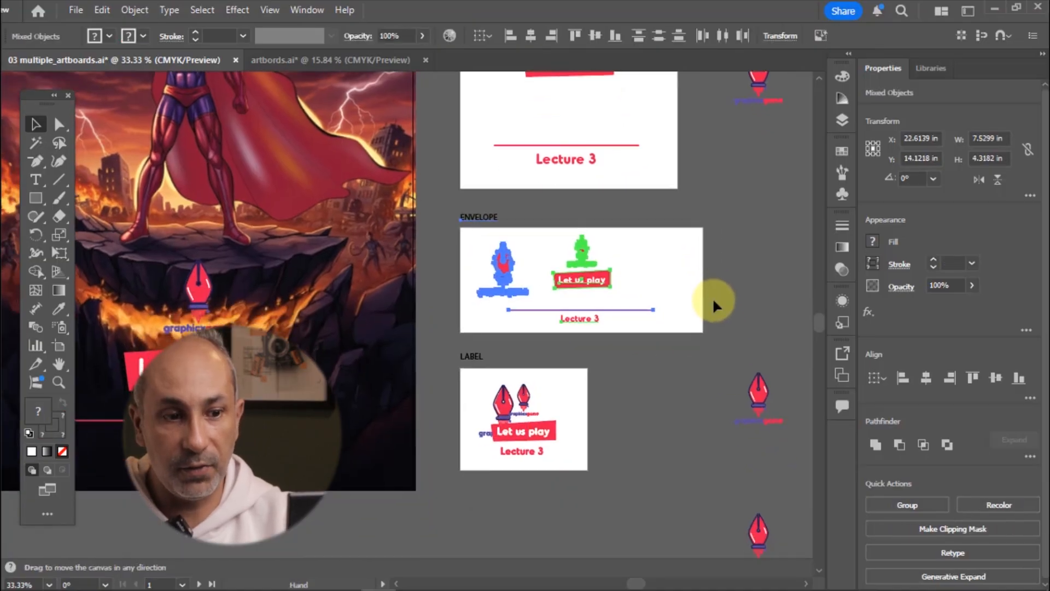
{"action": "left_click", "coordinate": [646, 385]}
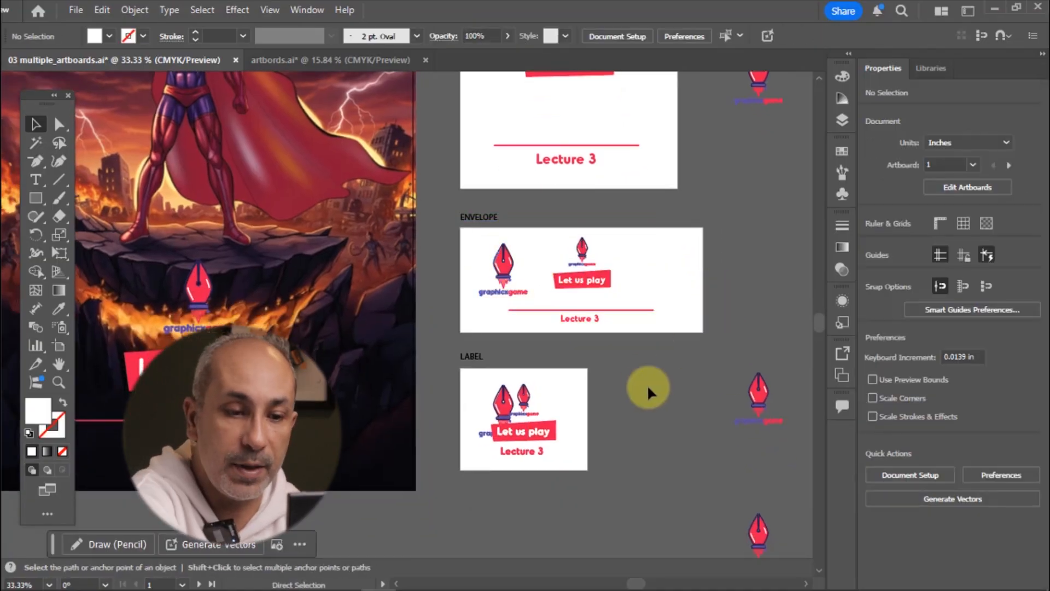
{"action": "key", "text": "ctrl+minus"}
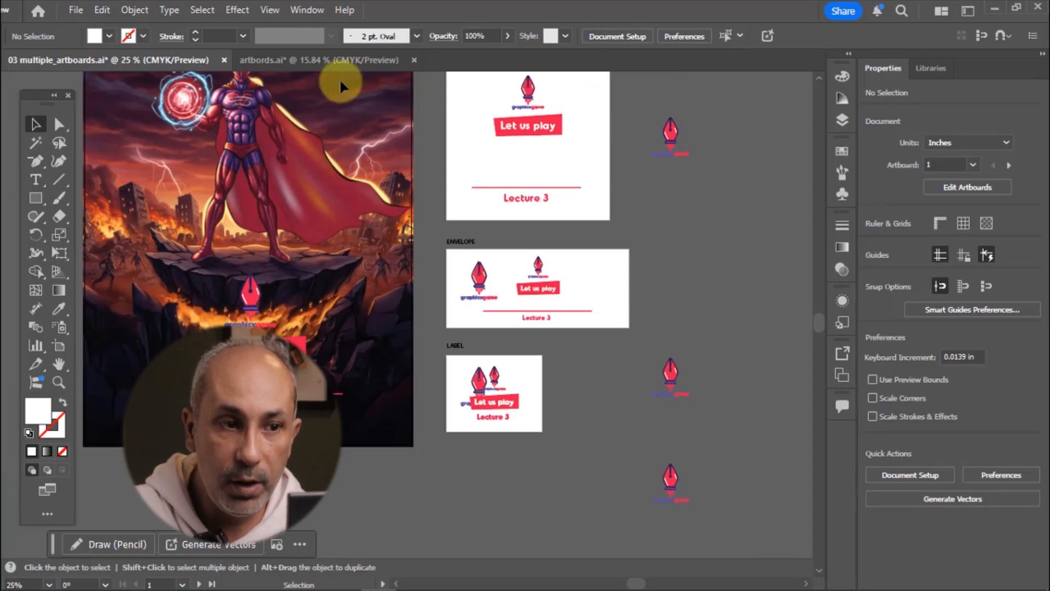
Close the artbords.ai document
{"action": "left_click", "coordinate": [331, 61]}
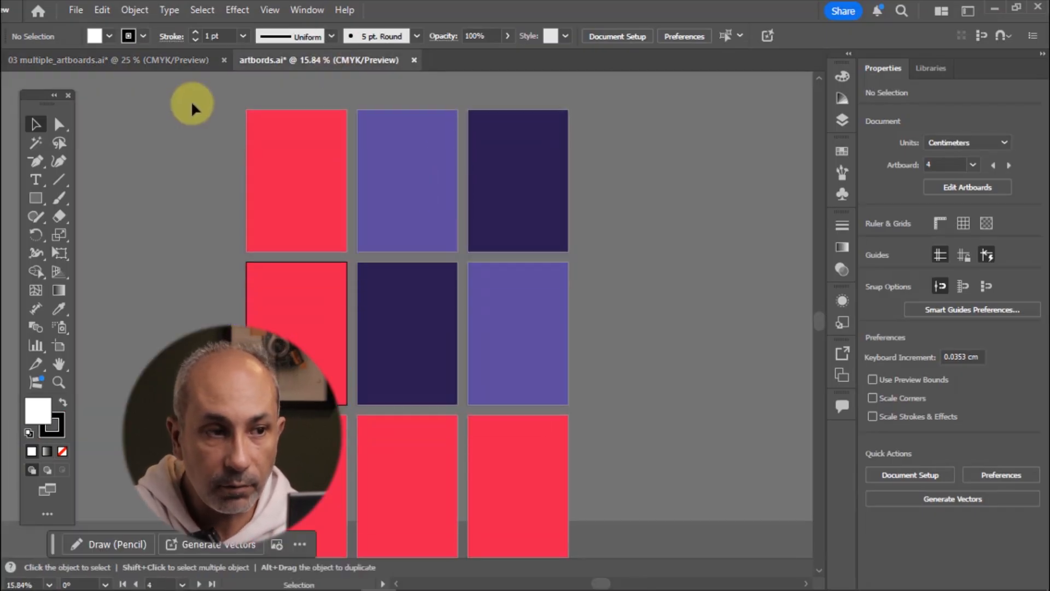
{"action": "left_click", "coordinate": [176, 55]}
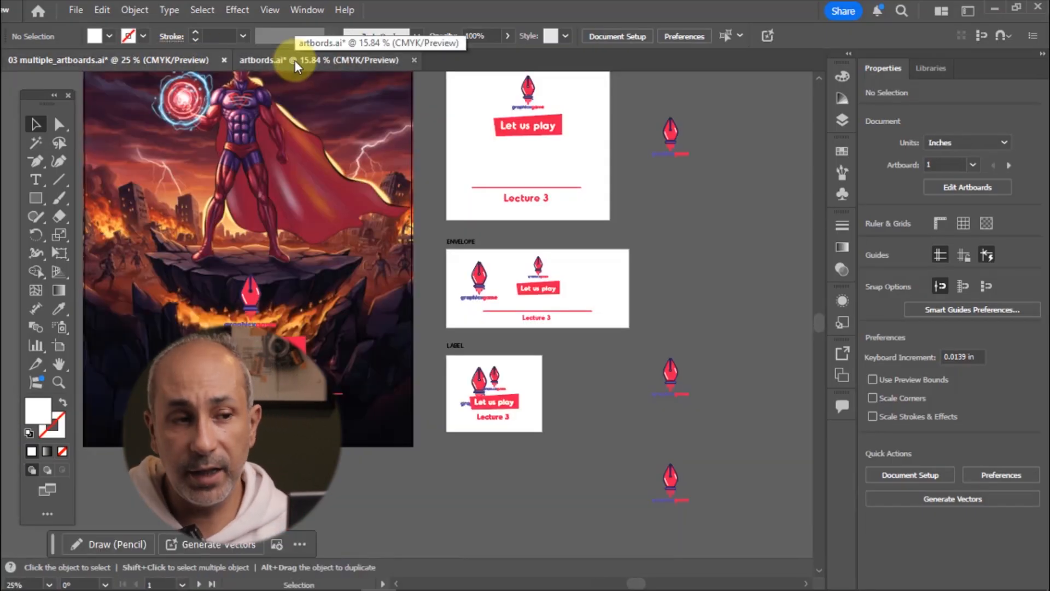
{"action": "left_click", "coordinate": [294, 60]}
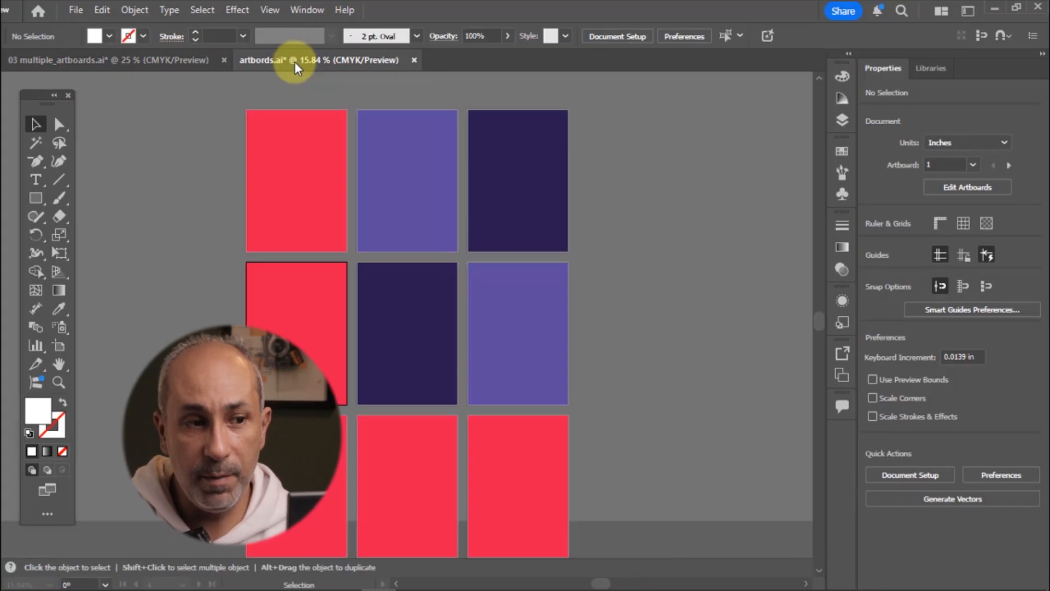
{"action": "left_click", "coordinate": [415, 60]}
{"action": "left_click", "coordinate": [628, 325]}
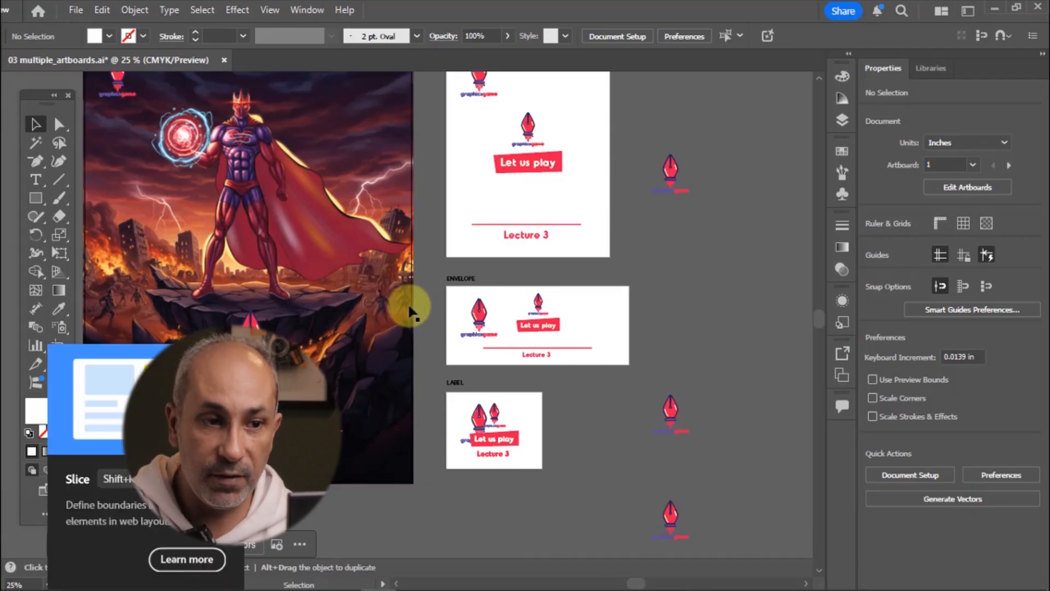
Export all four artboards as separate PDF files with Export for Screens
{"action": "scroll", "coordinate": [410, 309], "scroll_direction": "up", "scroll_amount": 2}
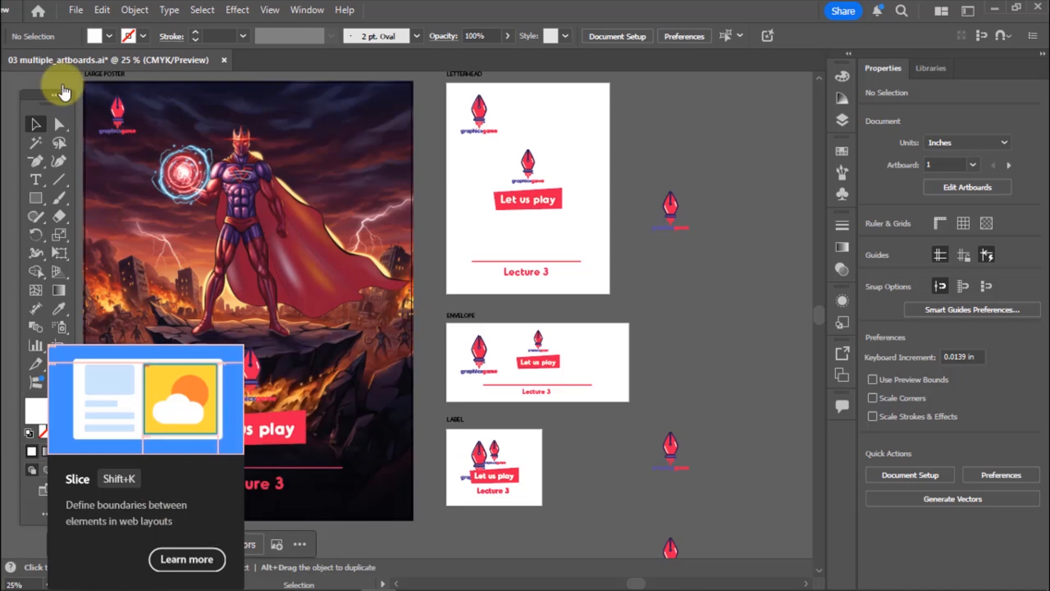
{"action": "left_click", "coordinate": [72, 12]}
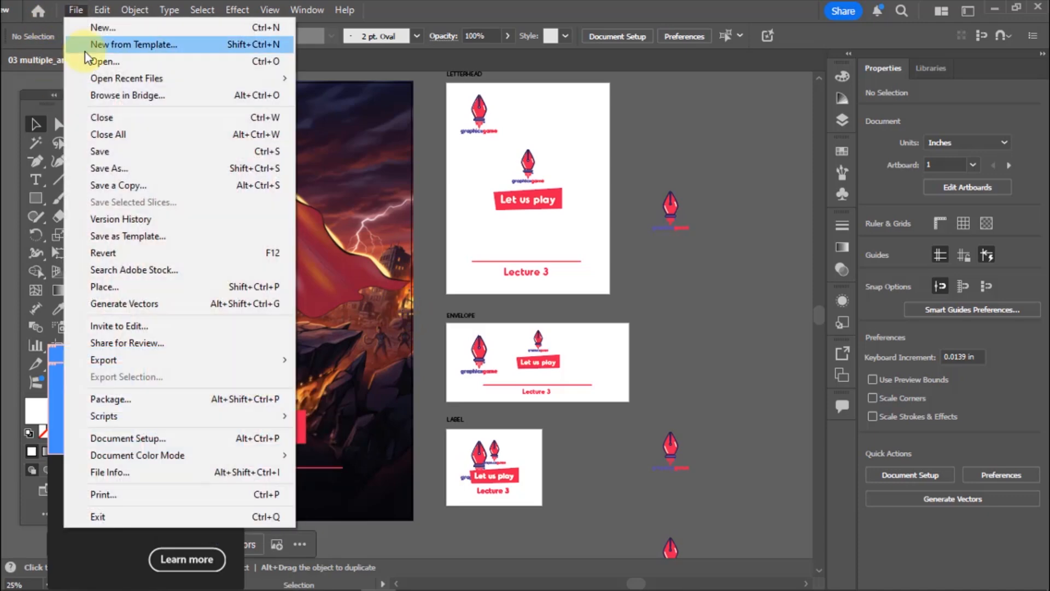
{"action": "mouse_move", "coordinate": [155, 362]}
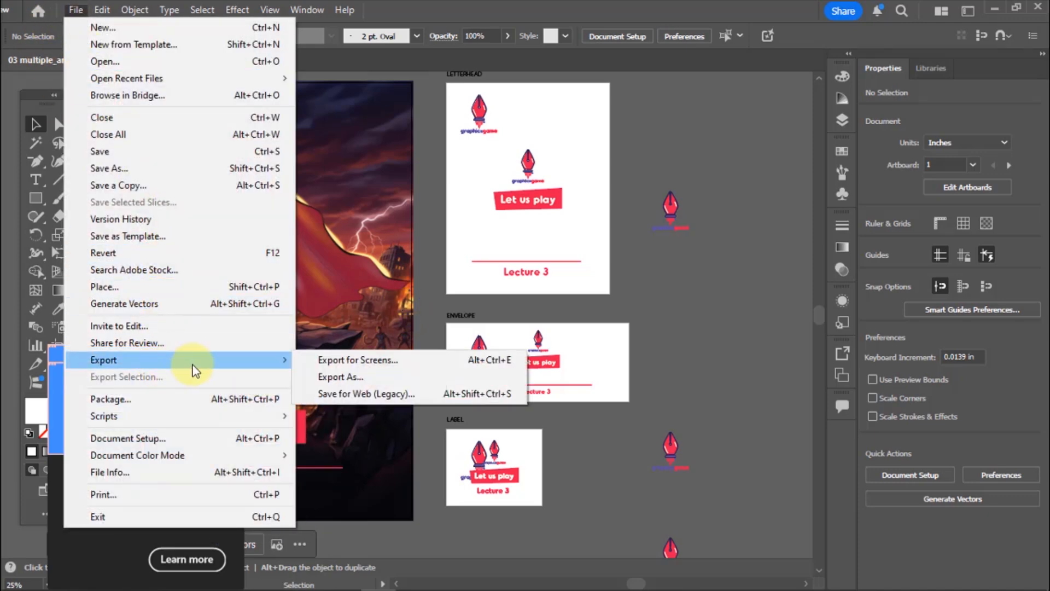
{"action": "left_click", "coordinate": [395, 367]}
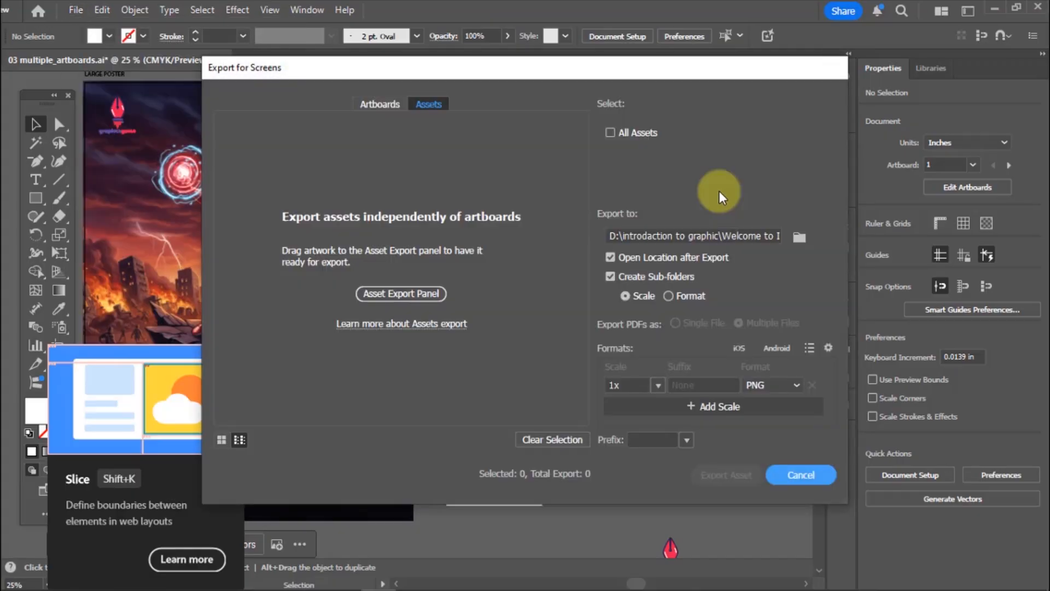
{"action": "left_click", "coordinate": [382, 105]}
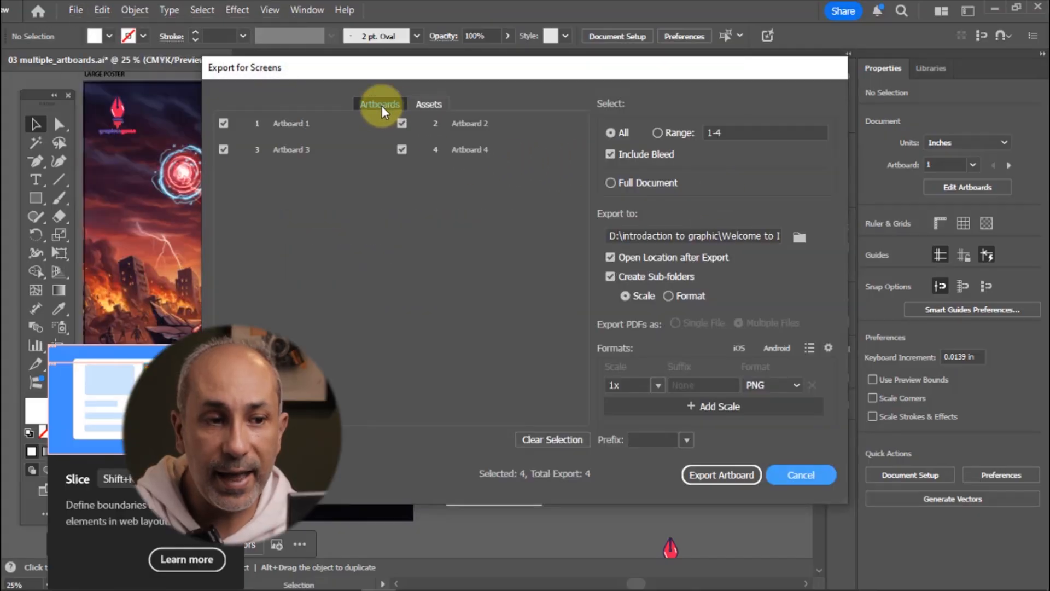
{"action": "left_click_drag", "start_coordinate": [488, 74], "coordinate": [559, 95]}
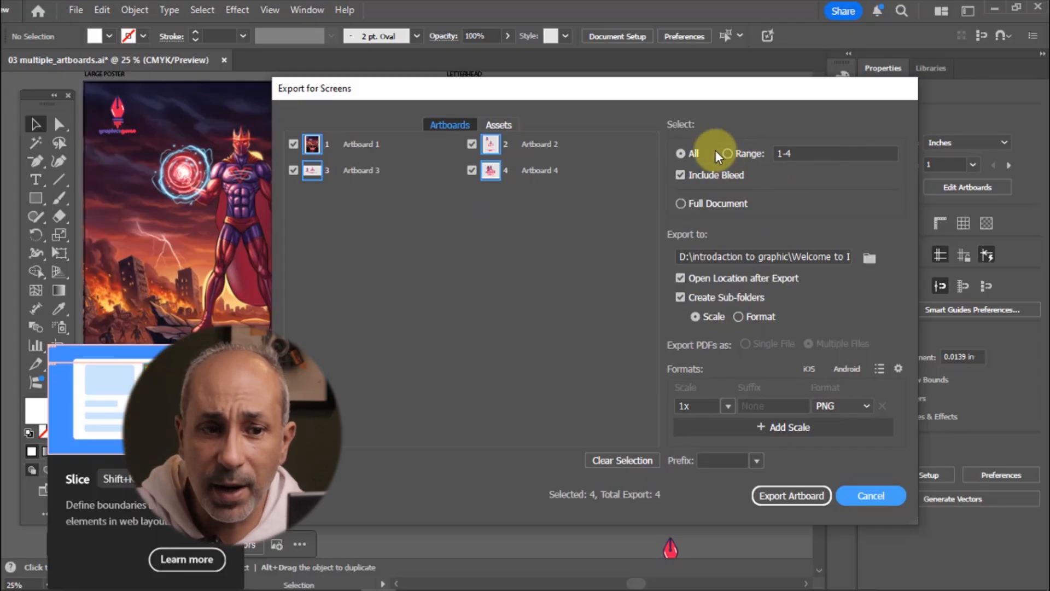
{"action": "left_click_drag", "start_coordinate": [805, 89], "coordinate": [762, 59]}
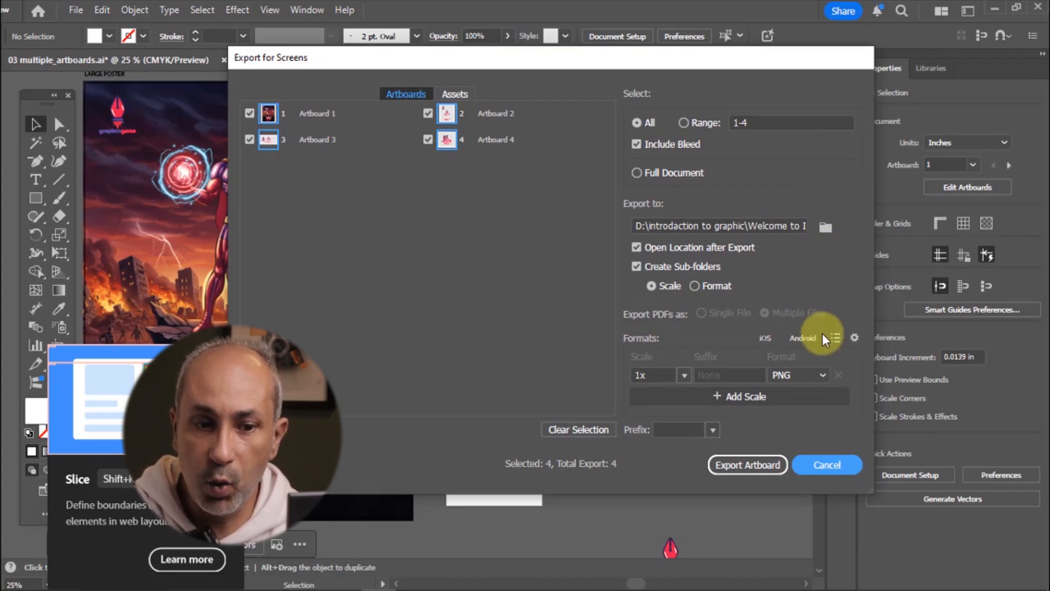
{"action": "left_click", "coordinate": [823, 376]}
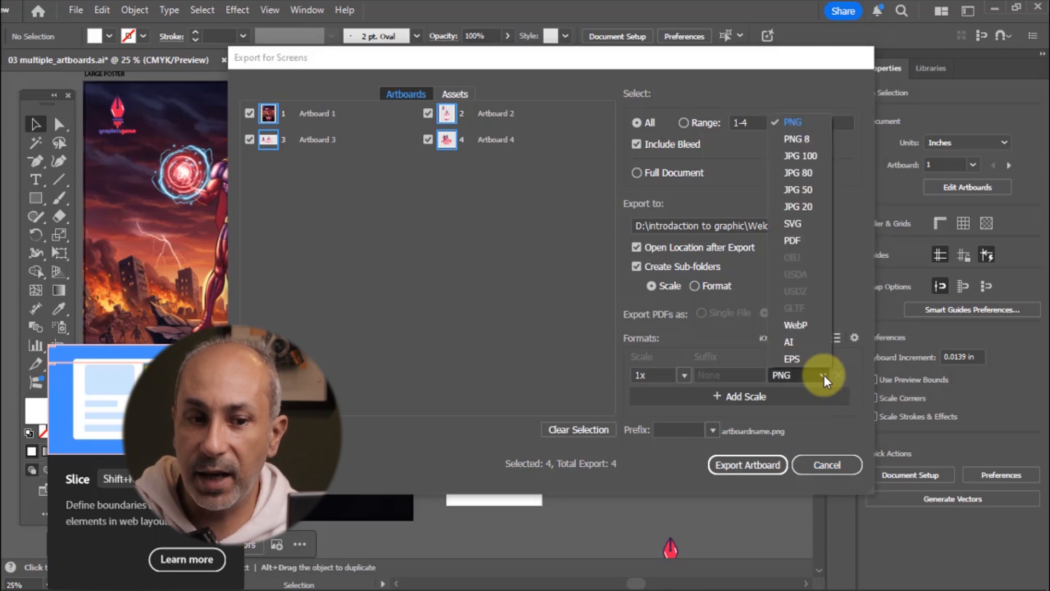
{"action": "left_click", "coordinate": [802, 241]}
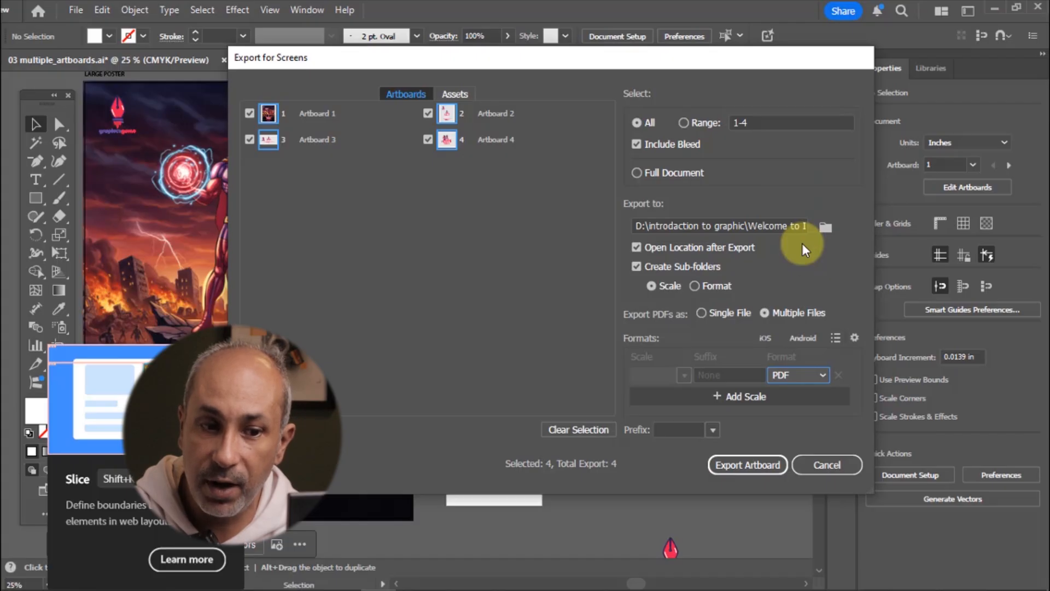
{"action": "left_click", "coordinate": [748, 464]}
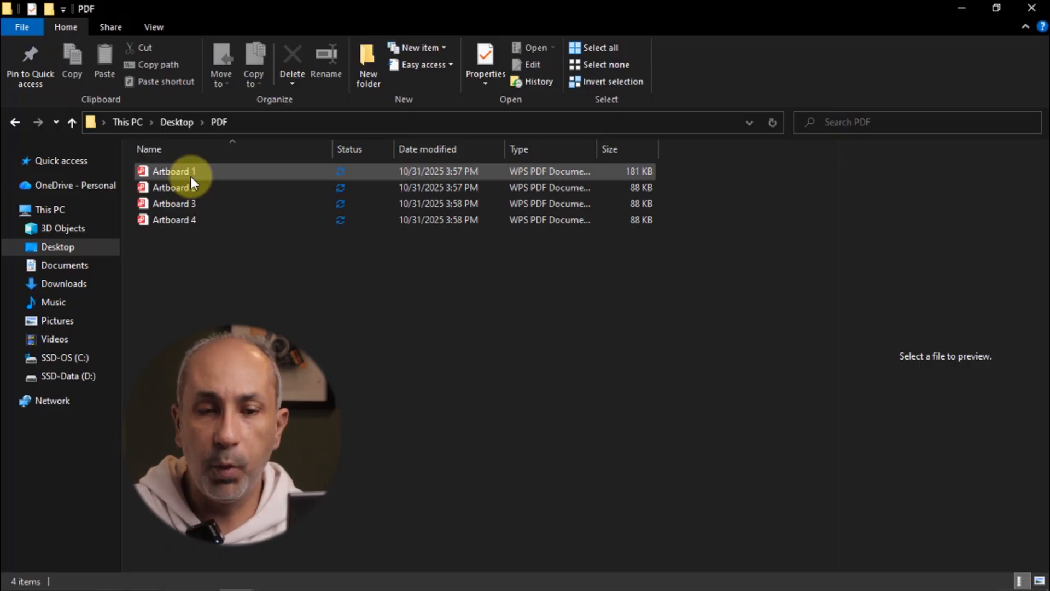
Preview the exported artboard PDFs in the File Explorer folder
{"action": "left_click", "coordinate": [191, 176]}
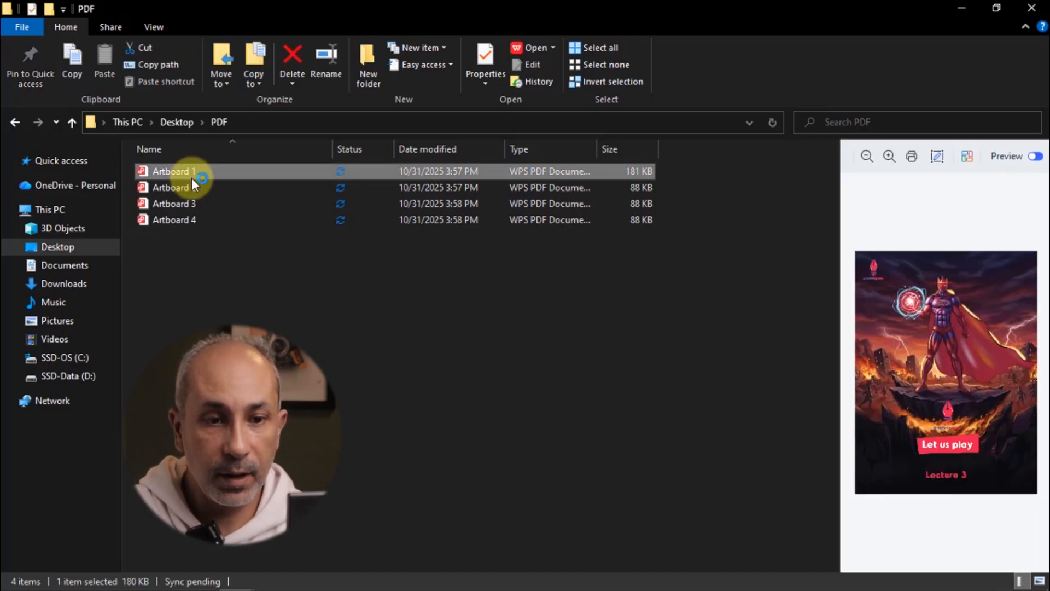
{"action": "left_click", "coordinate": [195, 183]}
{"action": "left_click", "coordinate": [196, 184]}
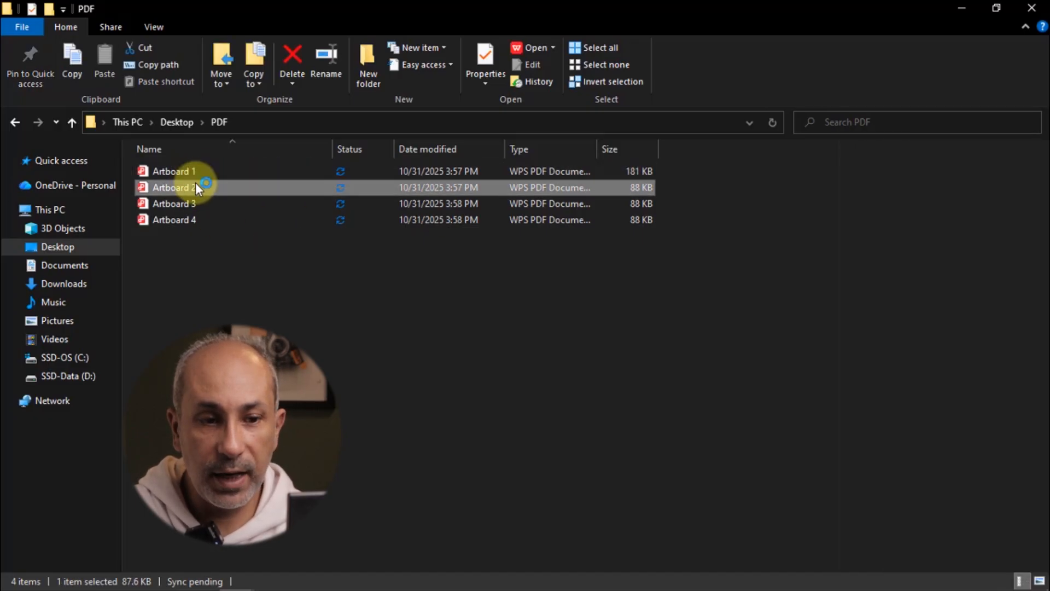
Preview the exported Artboard 2, 3 and 4 PDFs in the File Explorer folder
{"action": "left_click", "coordinate": [186, 202]}
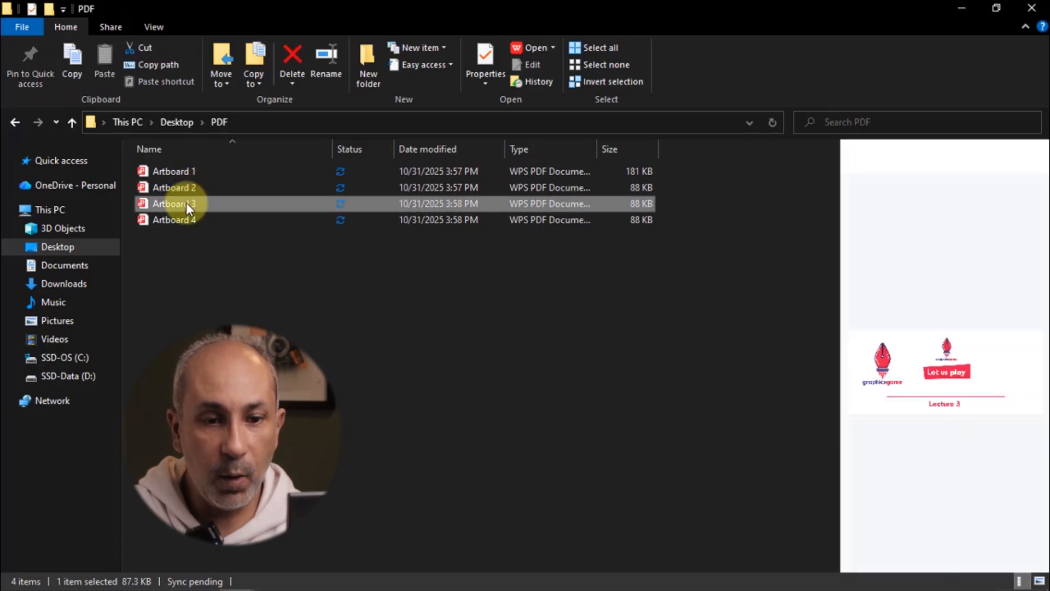
{"action": "left_click", "coordinate": [183, 222]}
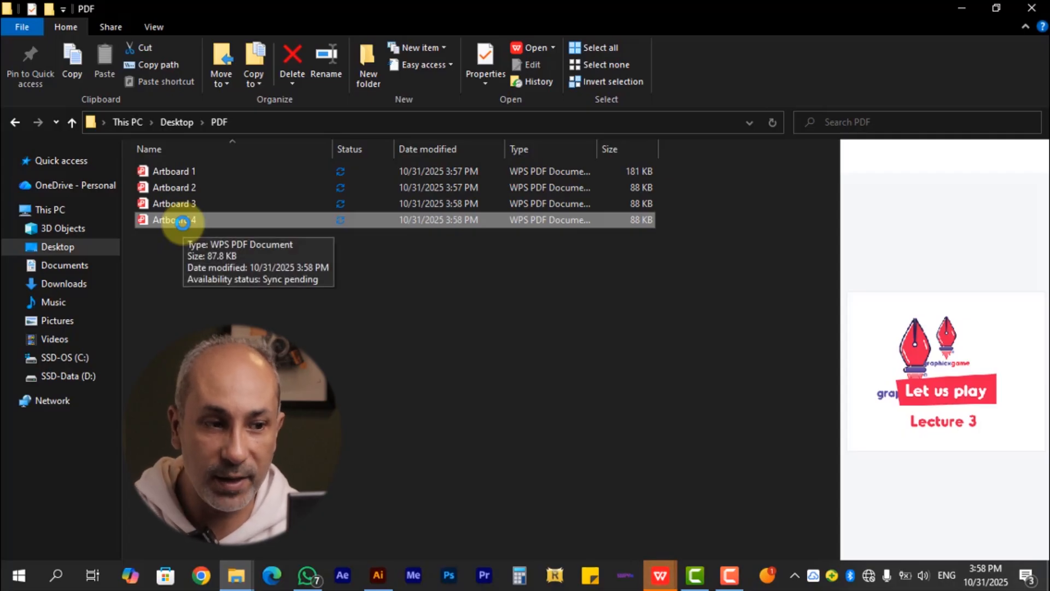
{"action": "left_click", "coordinate": [178, 274]}
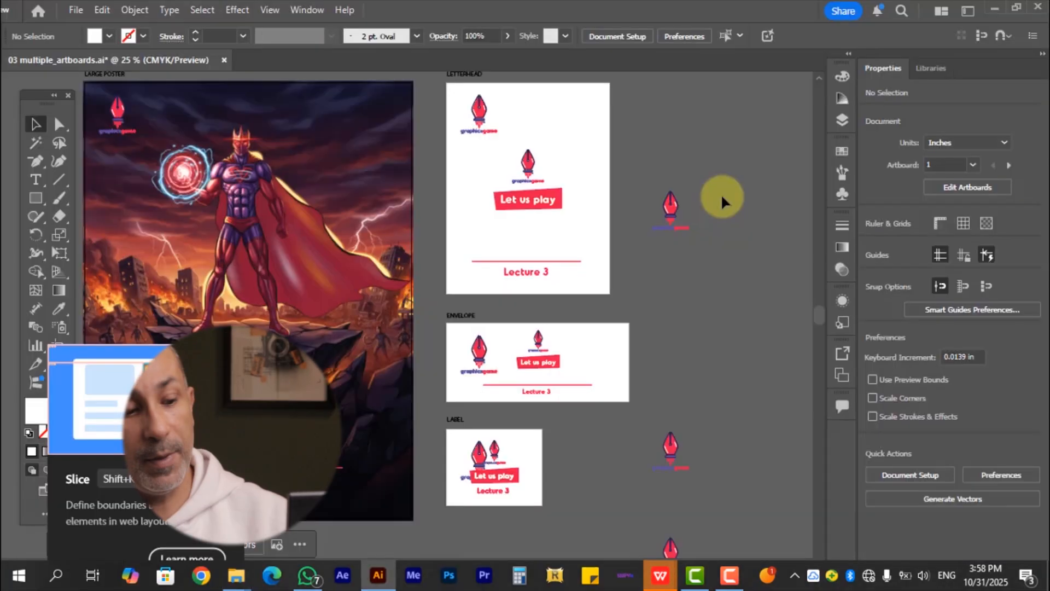
{"action": "left_click_drag", "start_coordinate": [740, 176], "coordinate": [775, 174]}
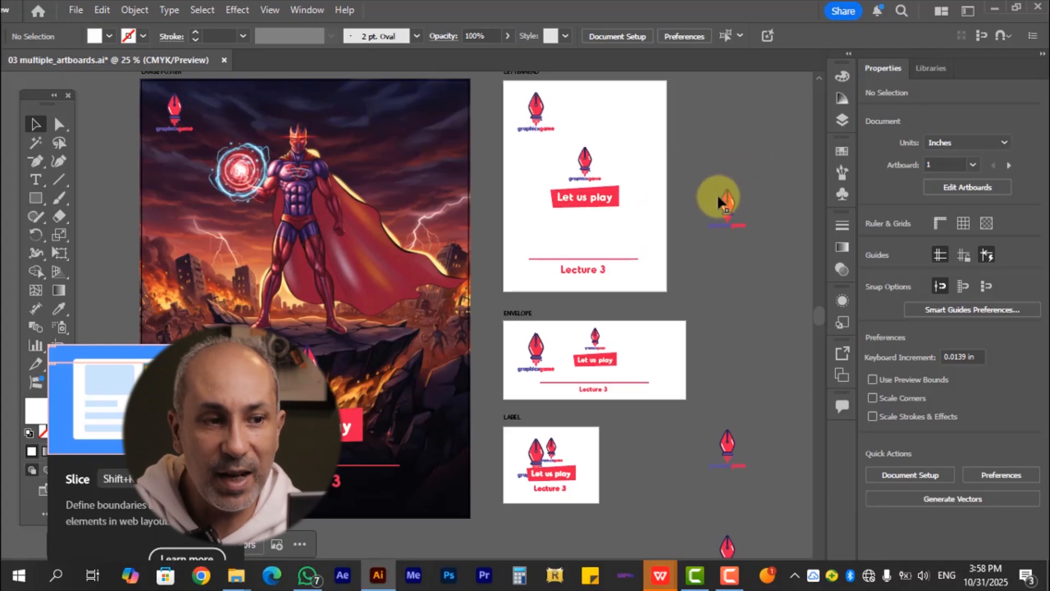
Open the Asset Export panel from the Assets section of Export for Screens
{"action": "left_click", "coordinate": [70, 9]}
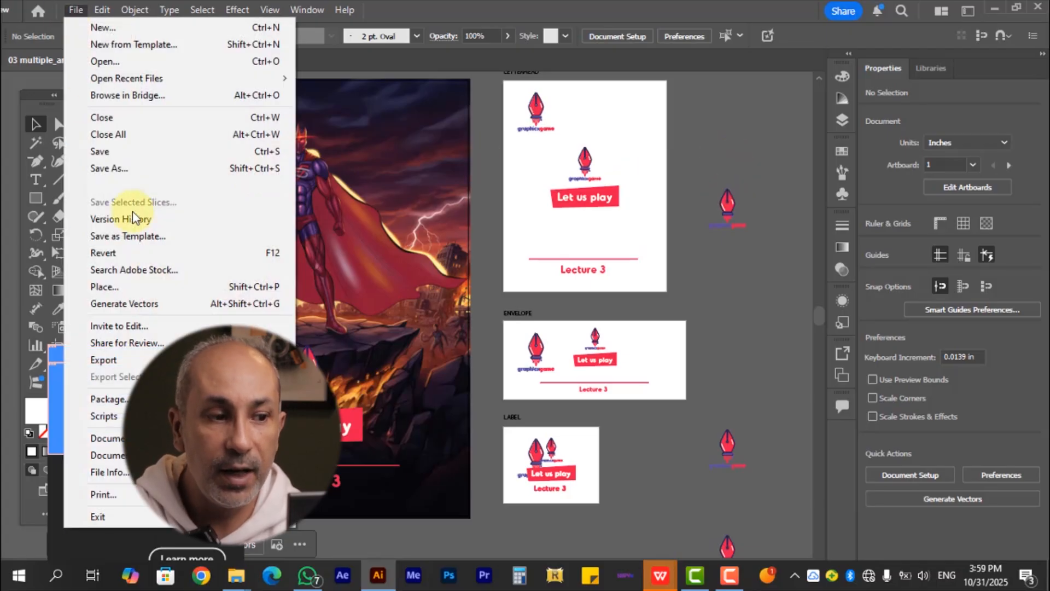
{"action": "mouse_move", "coordinate": [148, 359]}
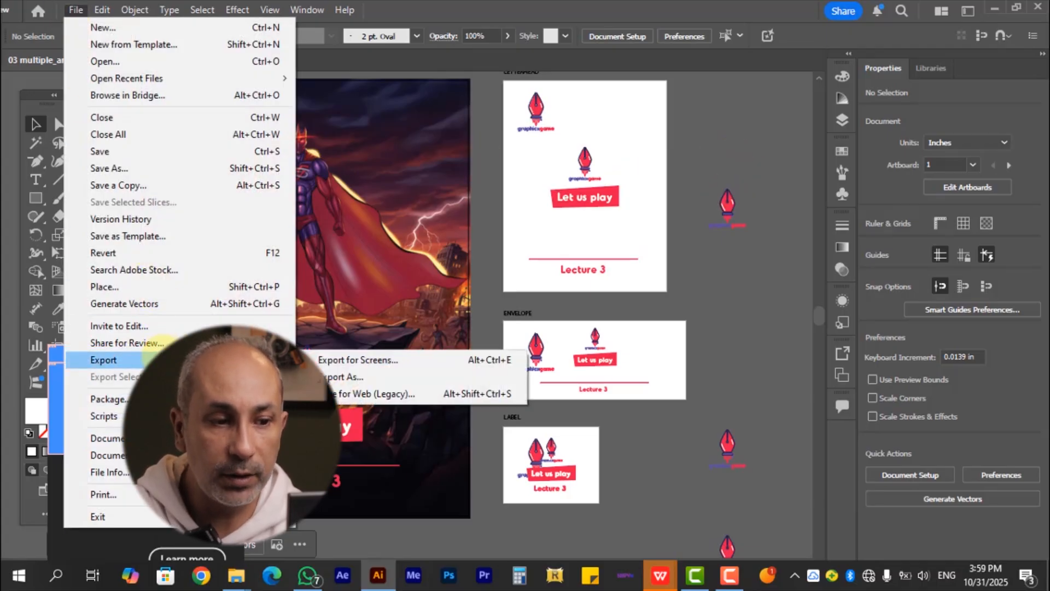
{"action": "left_click", "coordinate": [392, 374]}
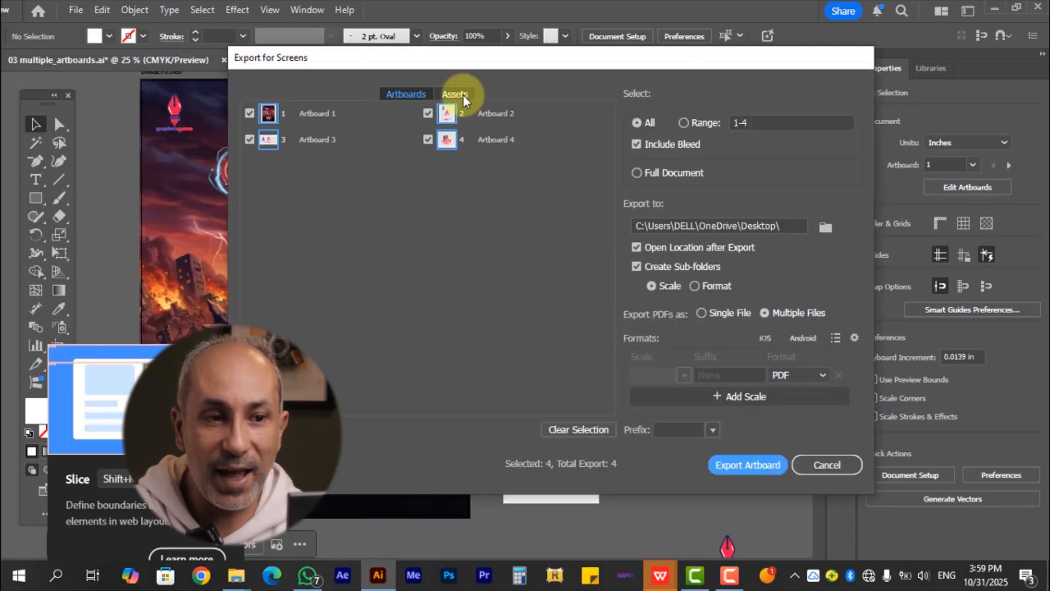
{"action": "left_click", "coordinate": [455, 94]}
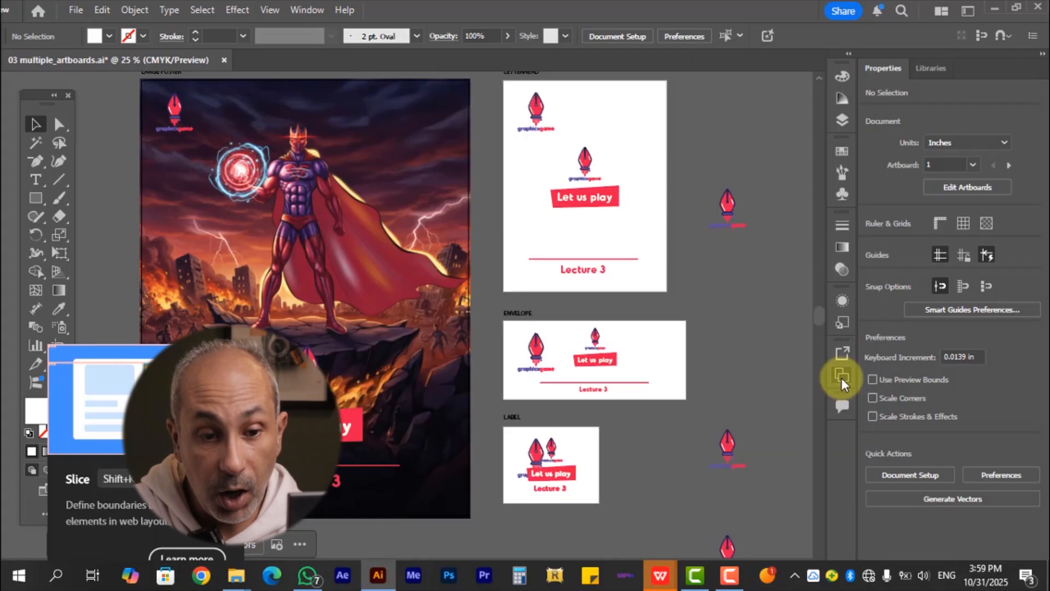
{"action": "left_click", "coordinate": [841, 377]}
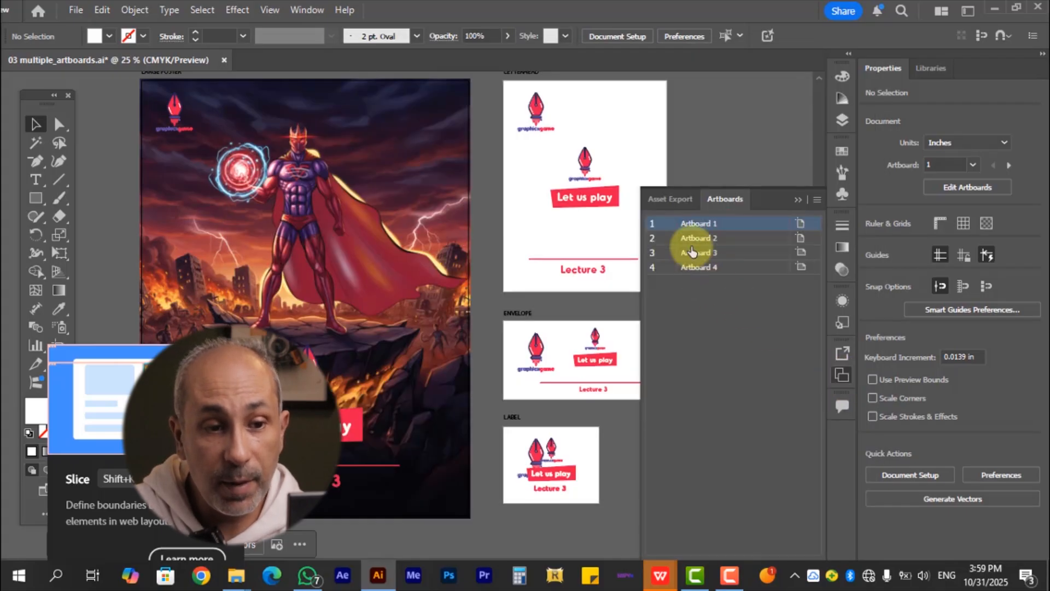
{"action": "left_click", "coordinate": [671, 199]}
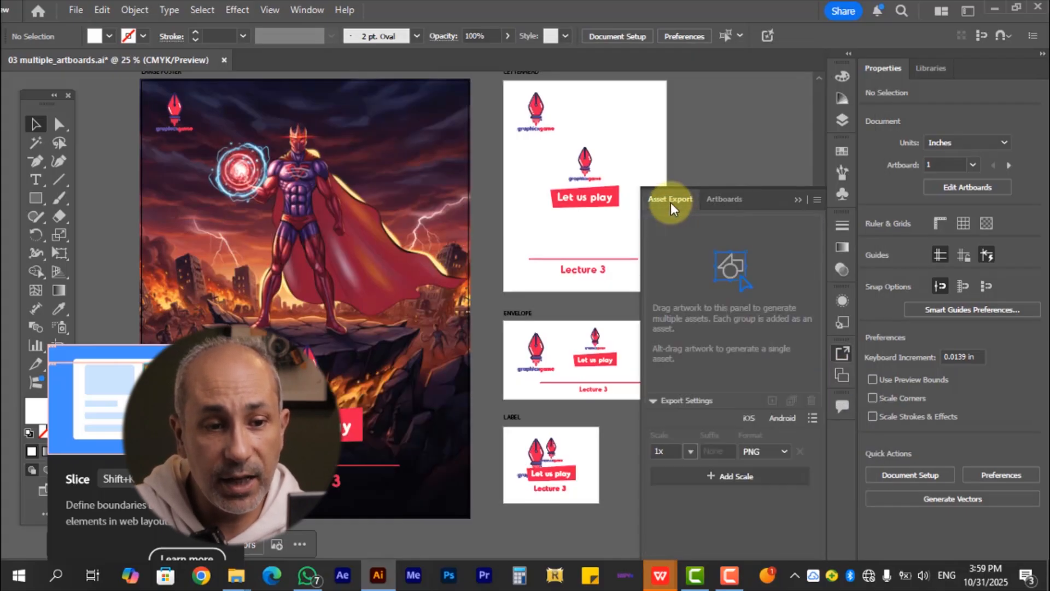
Add the letterhead's top logo group and its central logo with Let us play group as assets in the Asset Export panel
{"action": "left_click", "coordinate": [534, 117]}
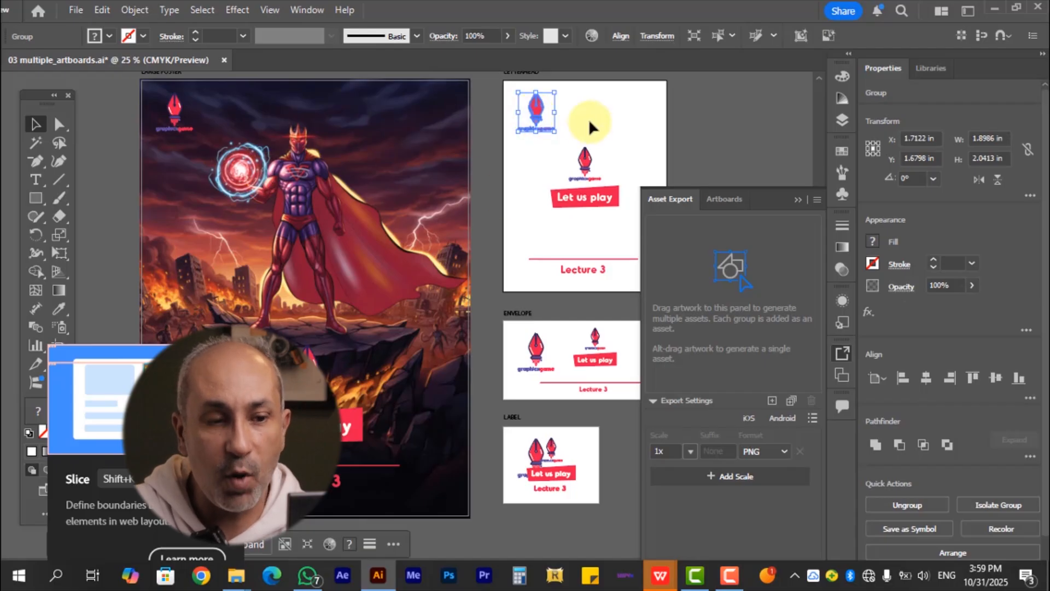
{"action": "left_click_drag", "start_coordinate": [547, 124], "coordinate": [754, 323]}
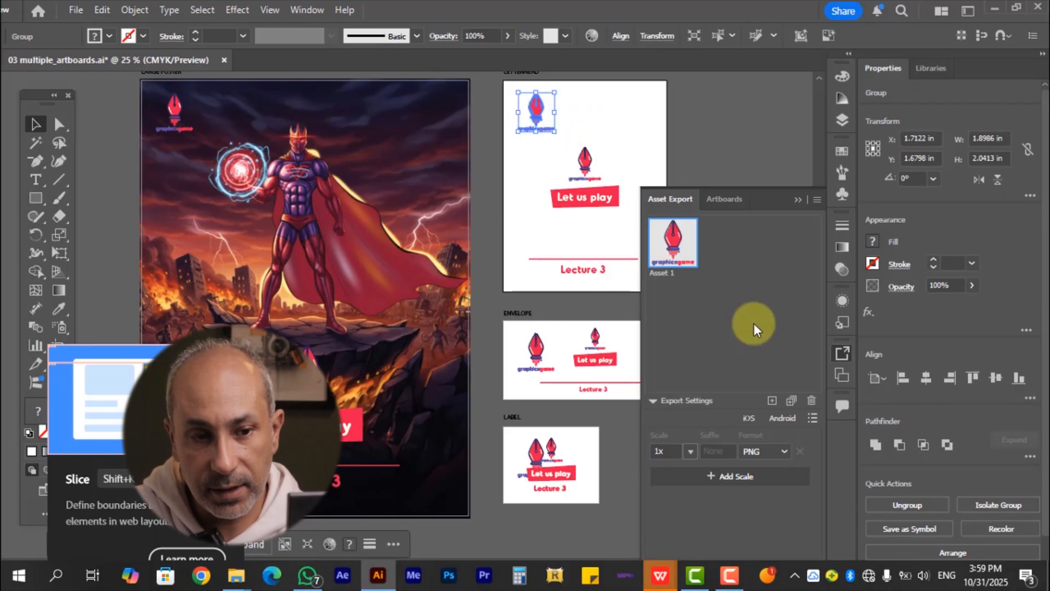
{"action": "left_click_drag", "start_coordinate": [596, 219], "coordinate": [724, 271]}
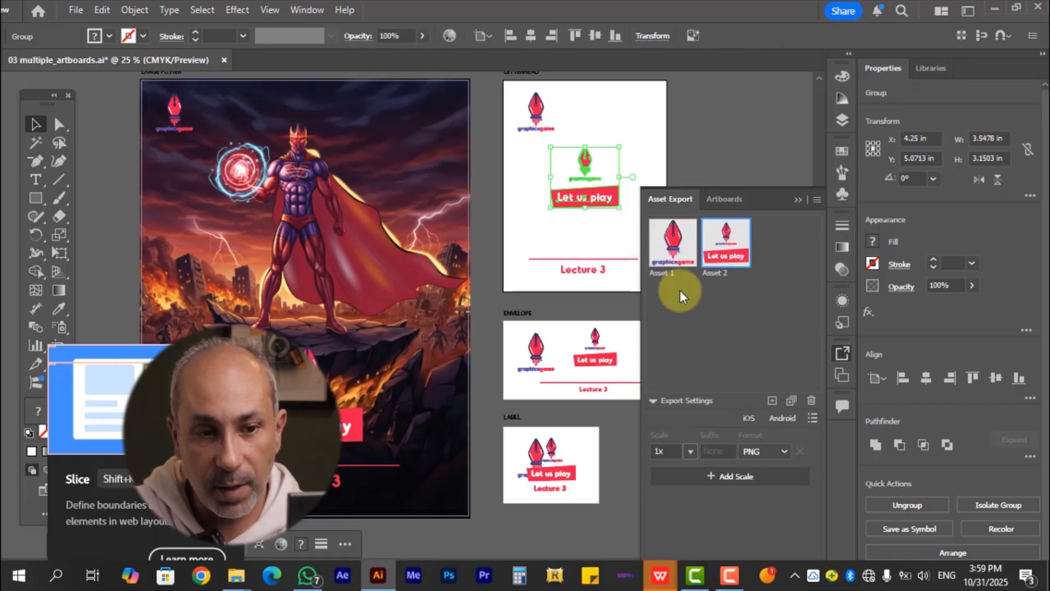
Export both selected assets as PDF files with Export for Screens
{"action": "left_click", "coordinate": [582, 270]}
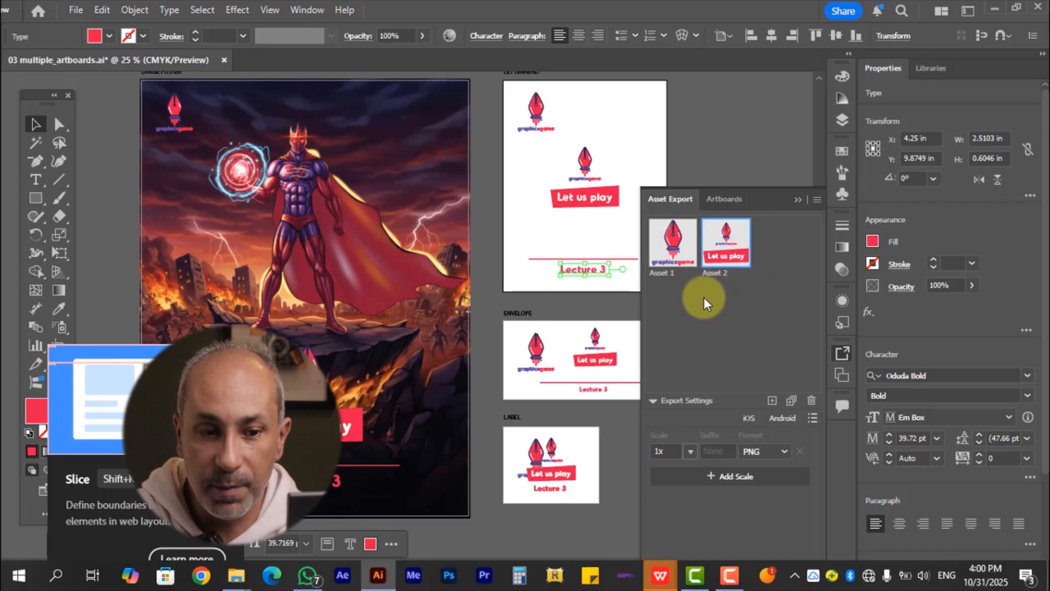
{"action": "left_click", "coordinate": [75, 10]}
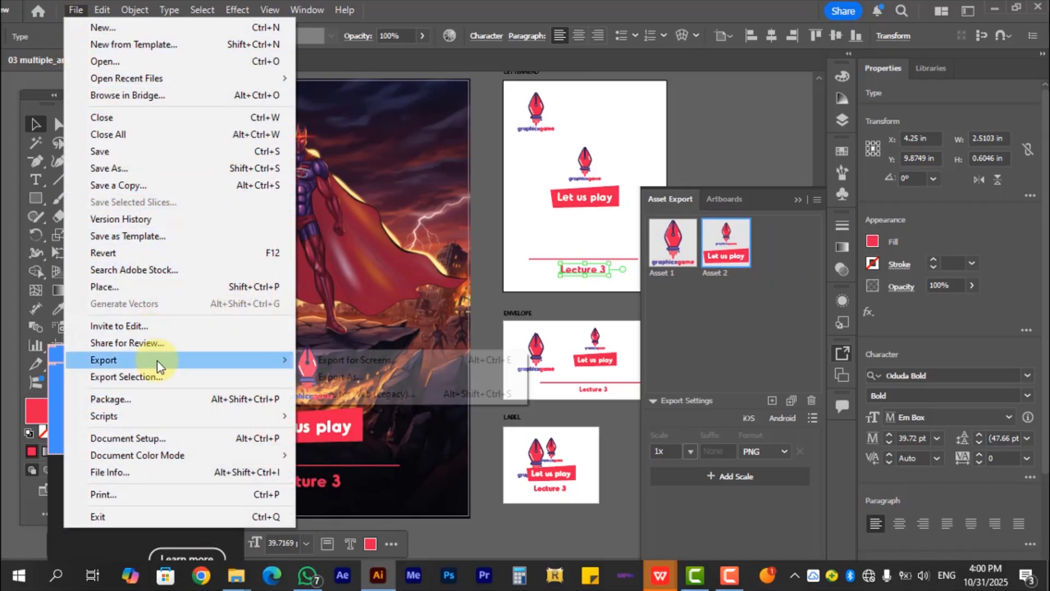
{"action": "mouse_move", "coordinate": [159, 365]}
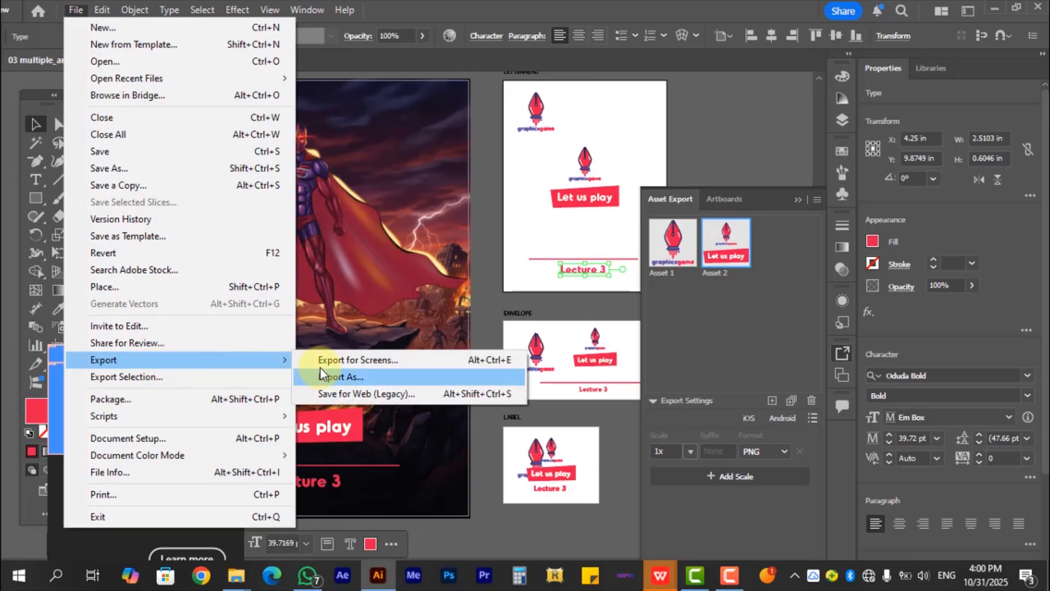
{"action": "left_click", "coordinate": [332, 359]}
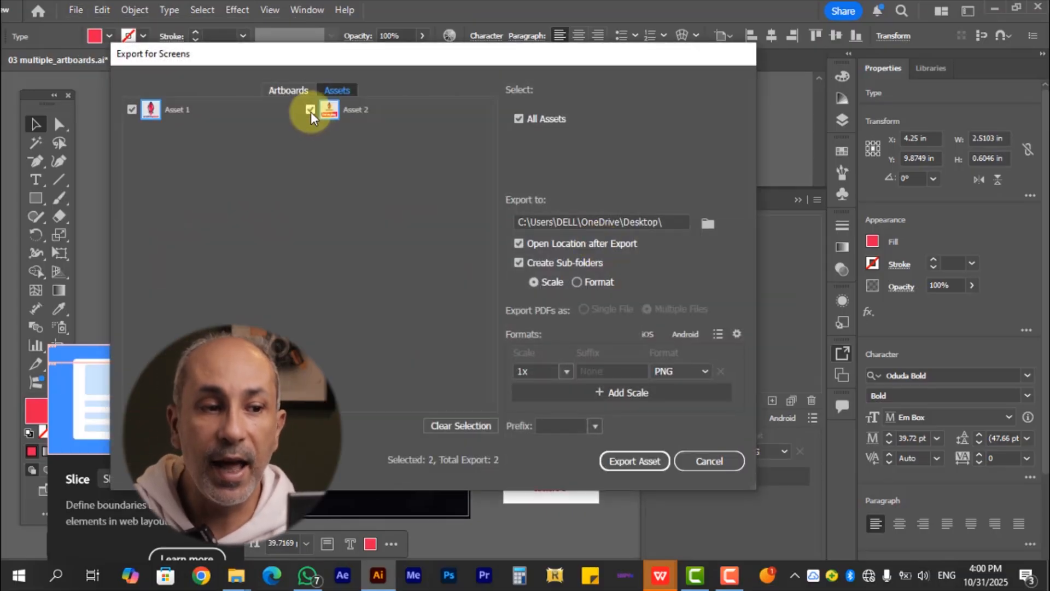
{"action": "left_click", "coordinate": [310, 110]}
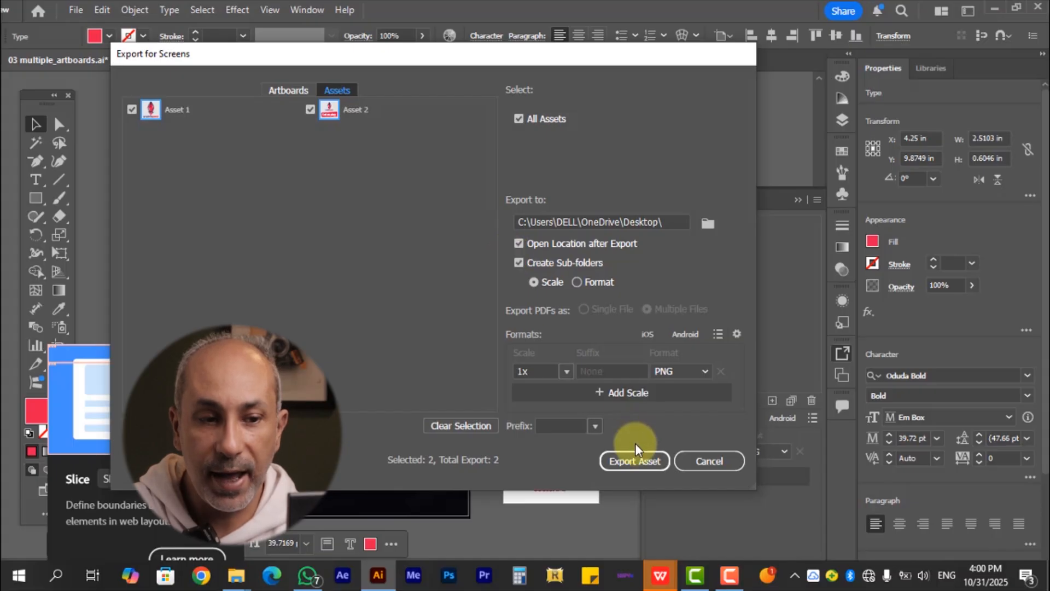
{"action": "left_click", "coordinate": [701, 377]}
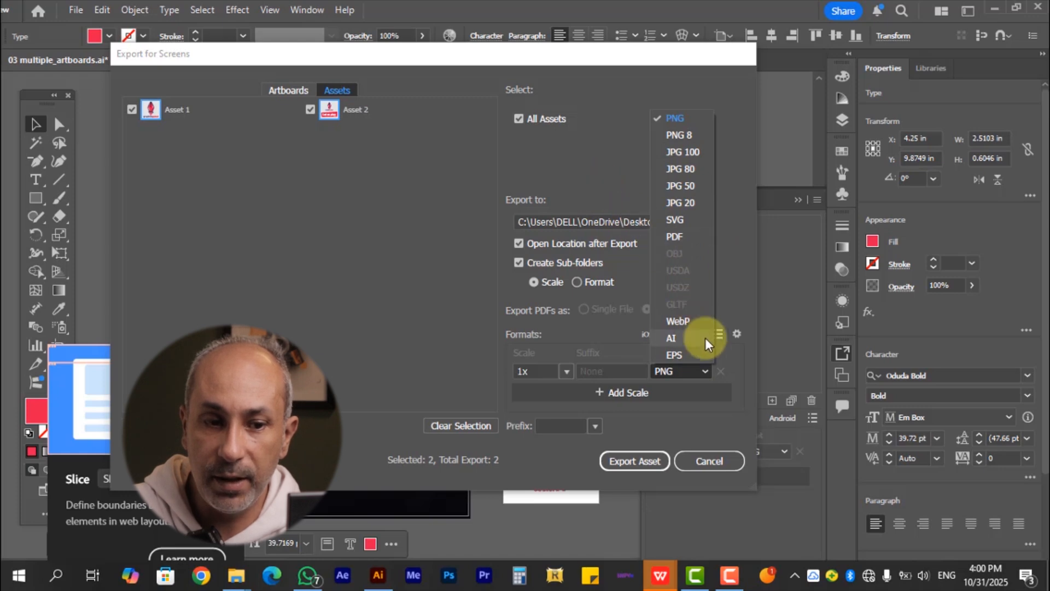
{"action": "left_click", "coordinate": [674, 237]}
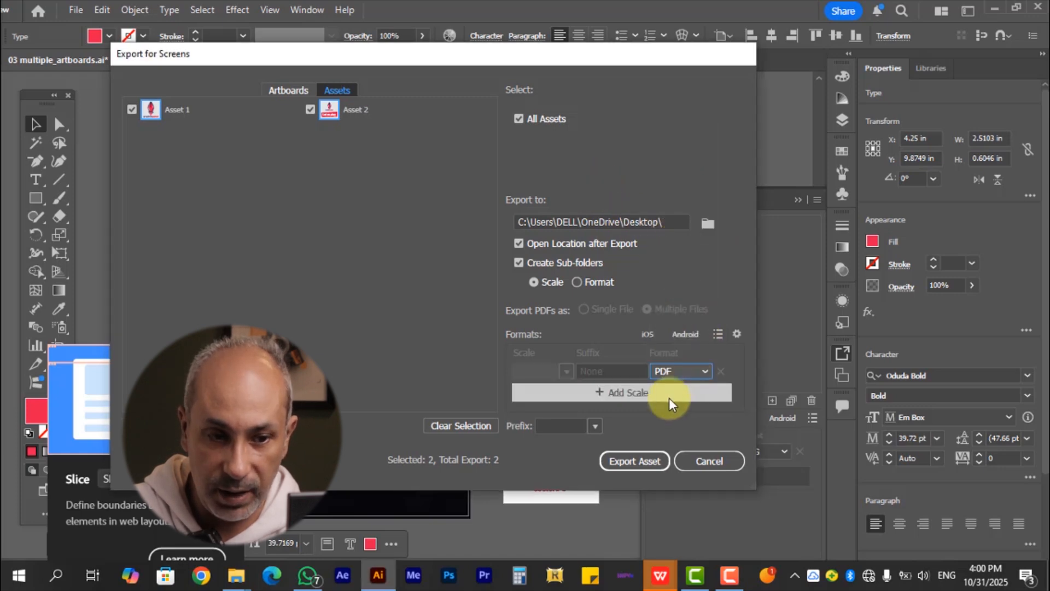
{"action": "left_click", "coordinate": [640, 464]}
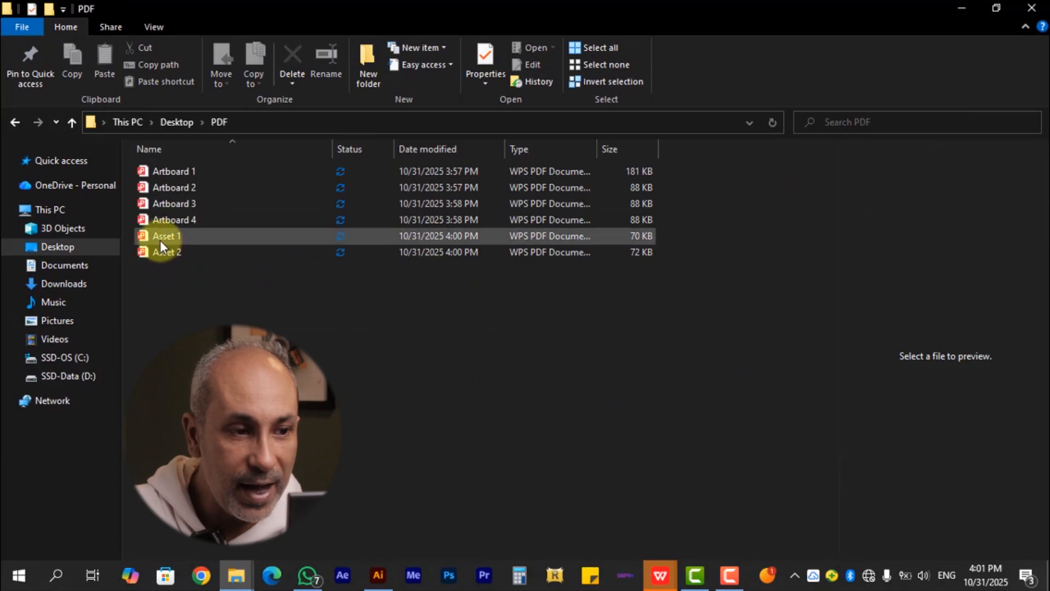
Preview the exported Asset 1 and Asset 2 PDFs in the File Explorer folder
{"action": "left_click", "coordinate": [159, 240]}
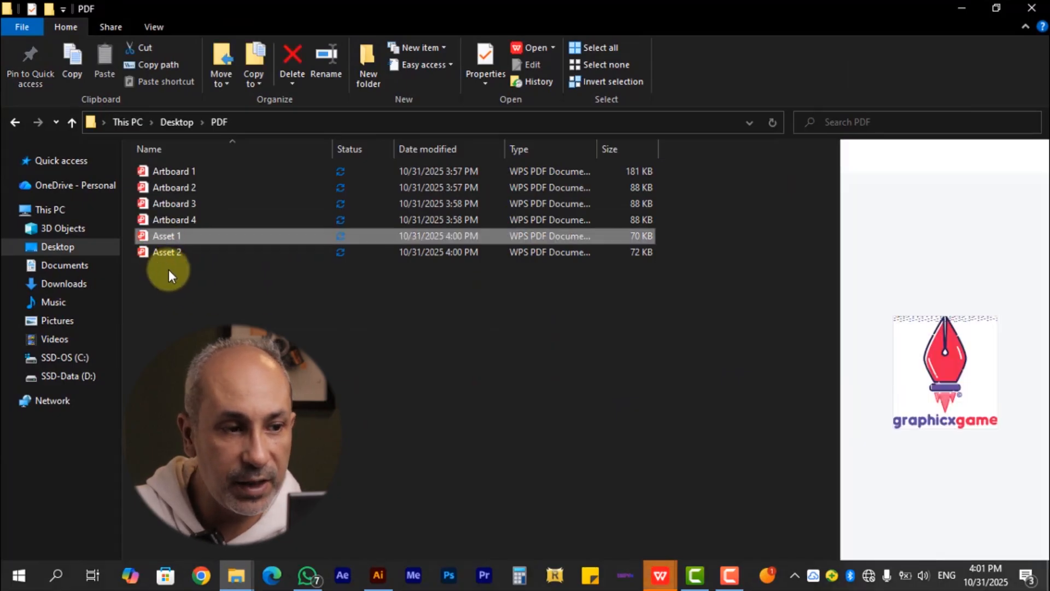
{"action": "left_click", "coordinate": [174, 251]}
{"action": "left_click", "coordinate": [172, 251]}
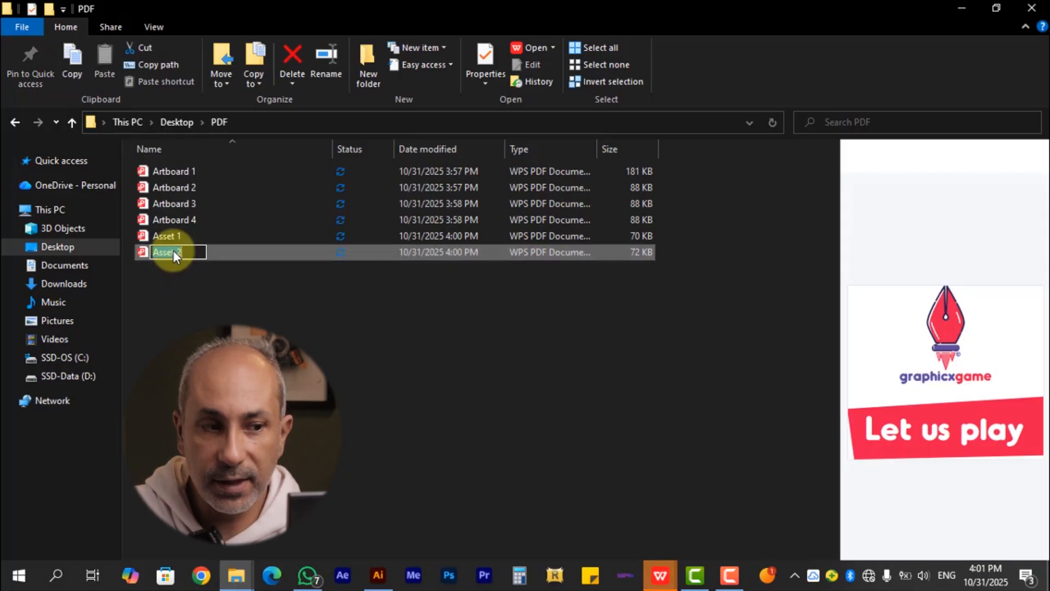
{"action": "left_click", "coordinate": [212, 297]}
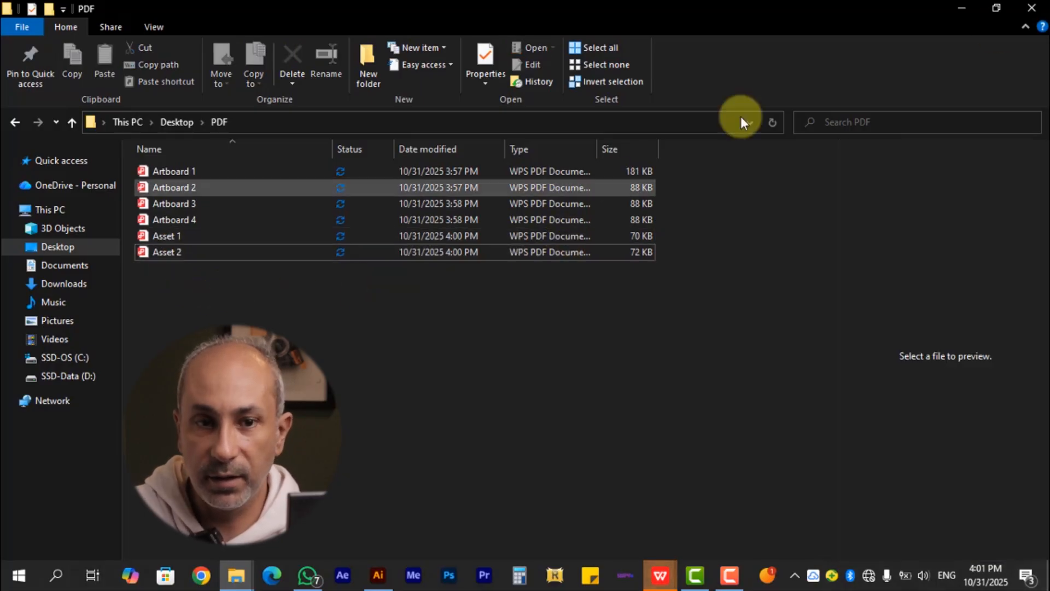